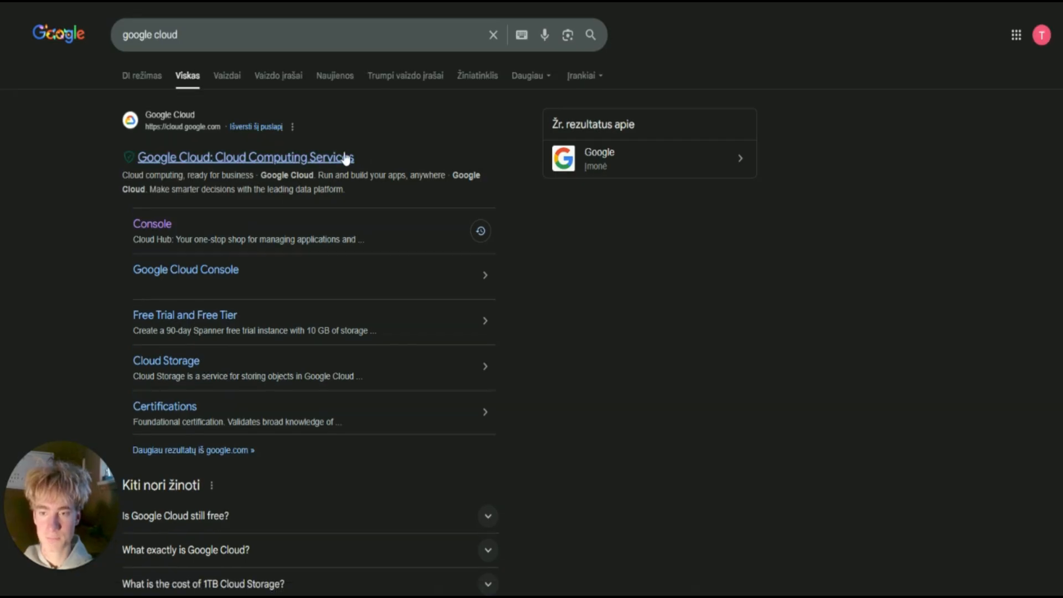
From the Google Cloud console, create a new project named 'Youtube tutorial'.
{"action": "left_click", "coordinate": [345, 160]}
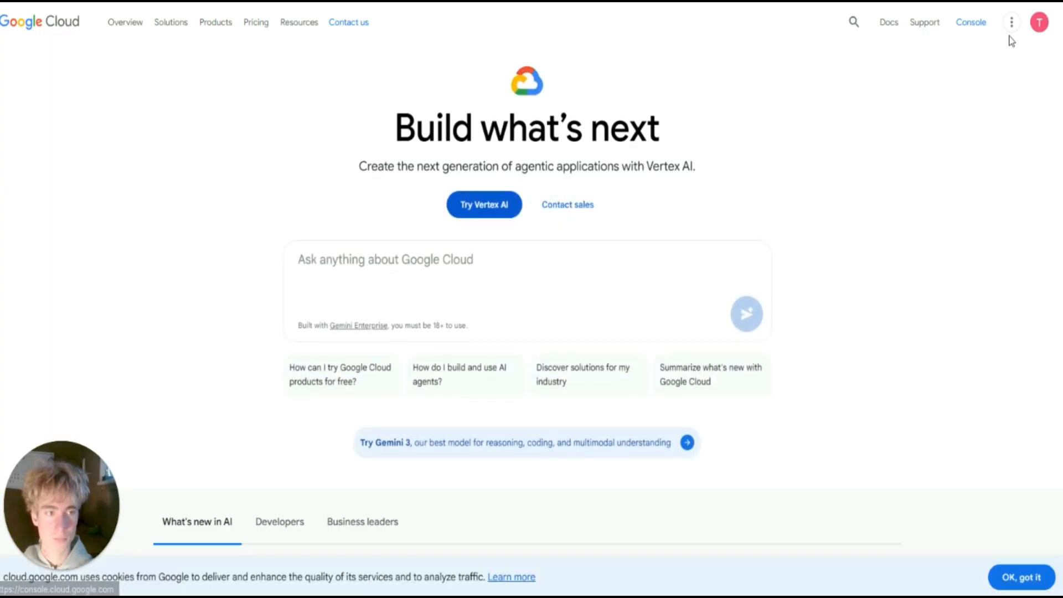
{"action": "left_click", "coordinate": [968, 25]}
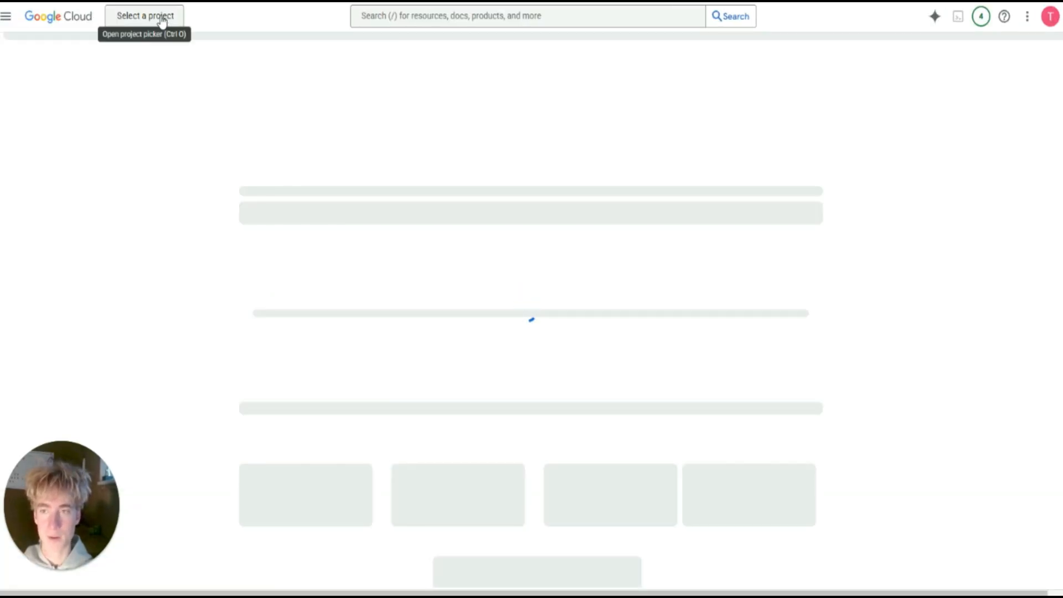
{"action": "left_click", "coordinate": [161, 21]}
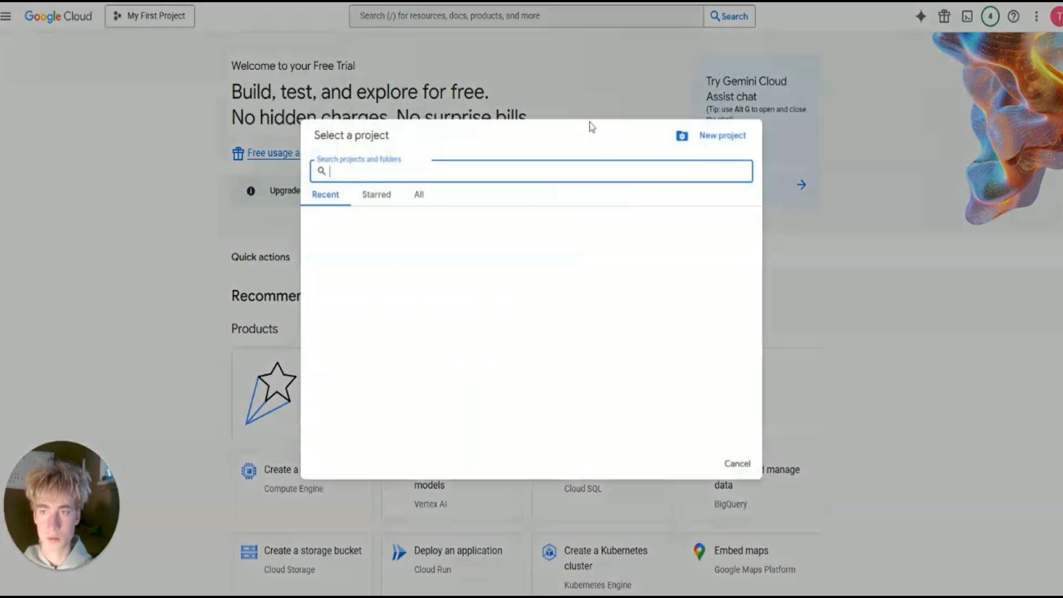
{"action": "key", "text": "Escape"}
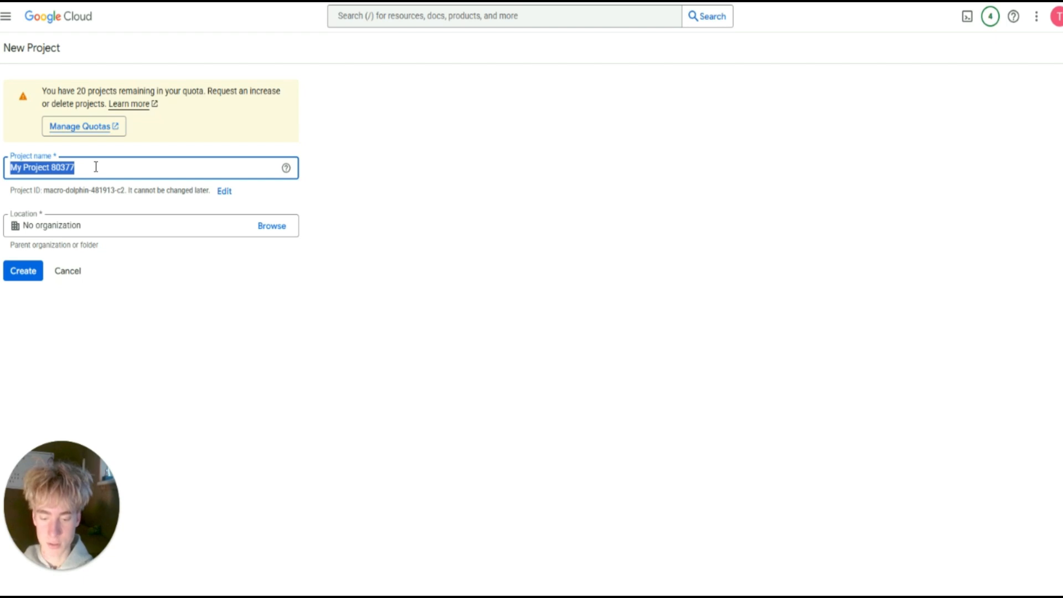
{"action": "type", "text": "yo"}
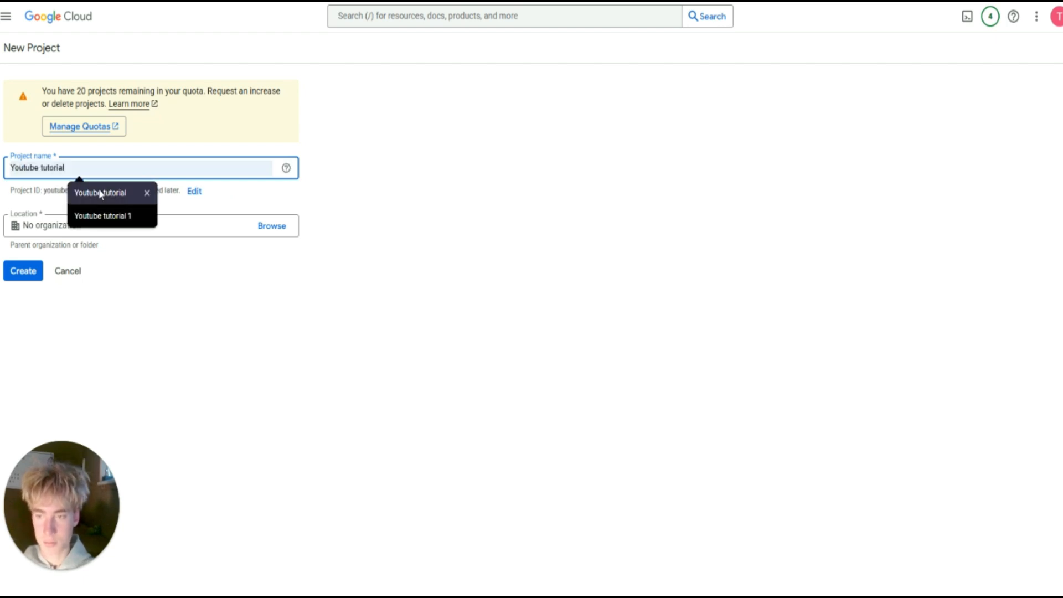
{"action": "left_click", "coordinate": [100, 192]}
{"action": "left_click", "coordinate": [40, 277]}
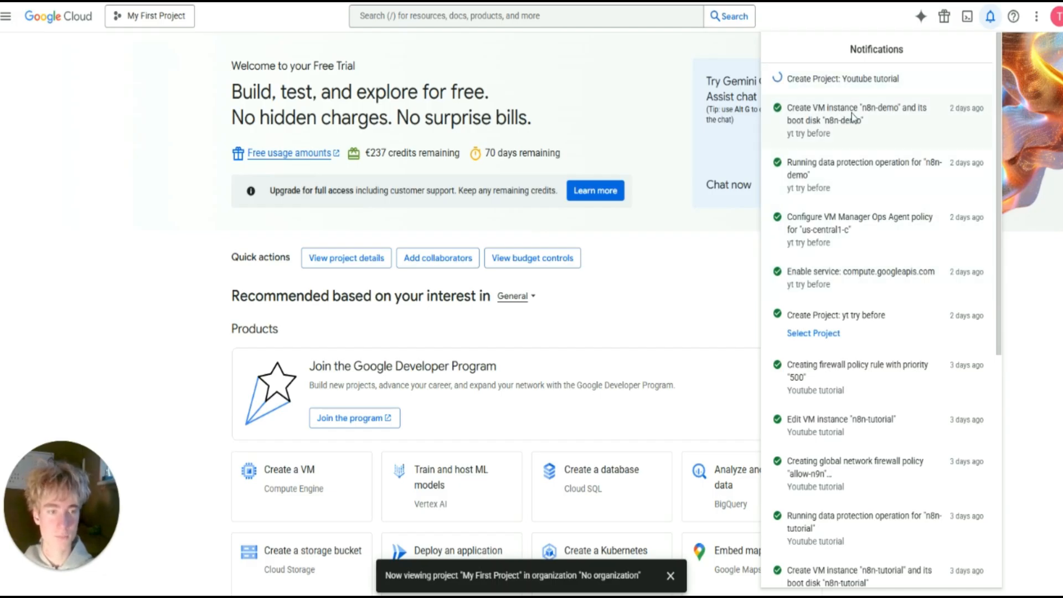
Switch the console to the Youtube tutorial project.
{"action": "left_click", "coordinate": [147, 19]}
{"action": "left_click", "coordinate": [146, 18]}
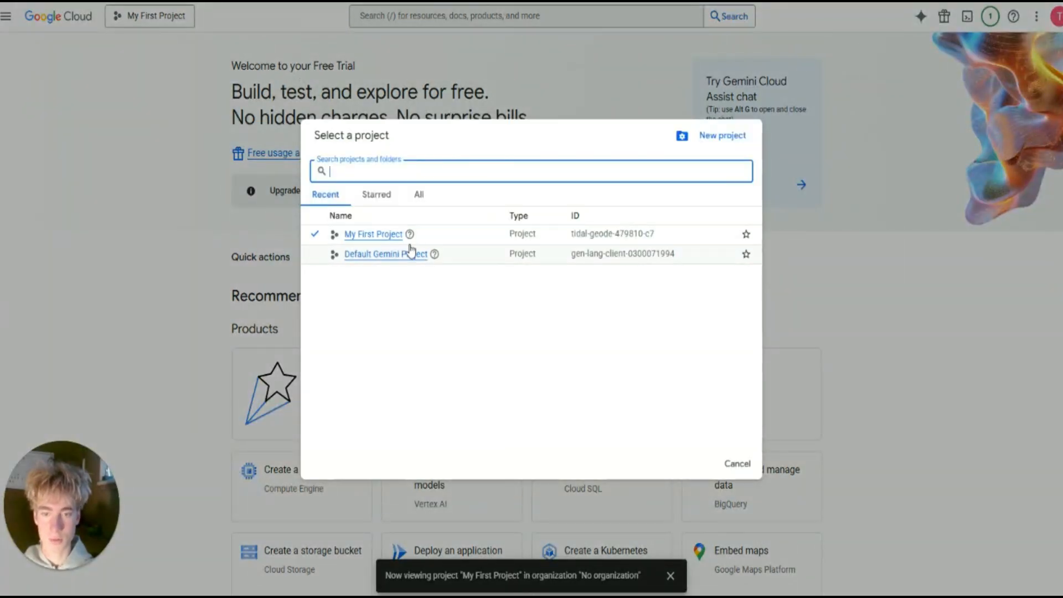
{"action": "left_click", "coordinate": [369, 234]}
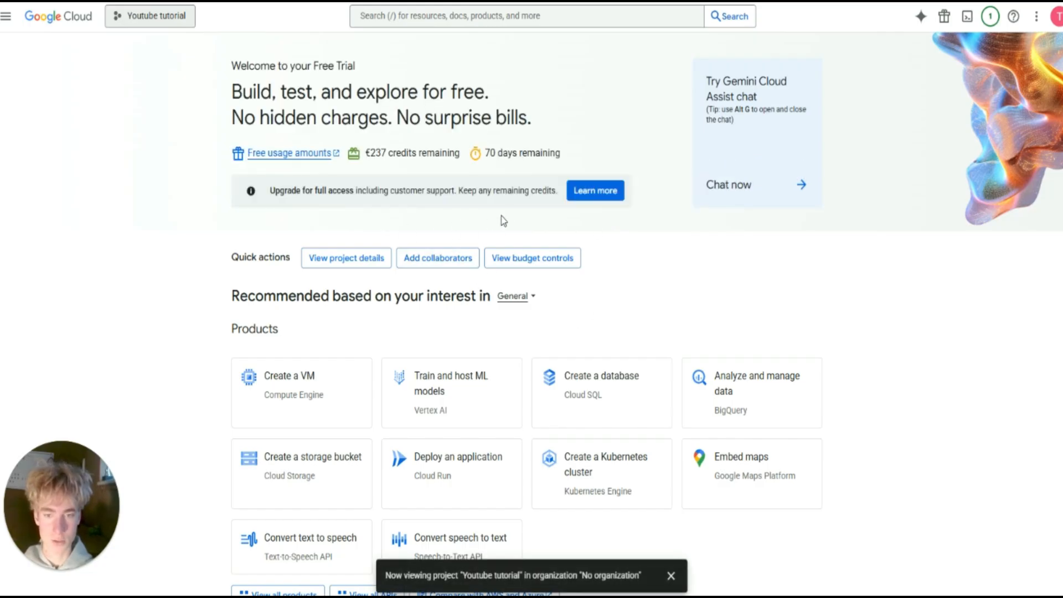
Search for 'compute engine API' and enable the Compute Engine API.
{"action": "left_click", "coordinate": [437, 16]}
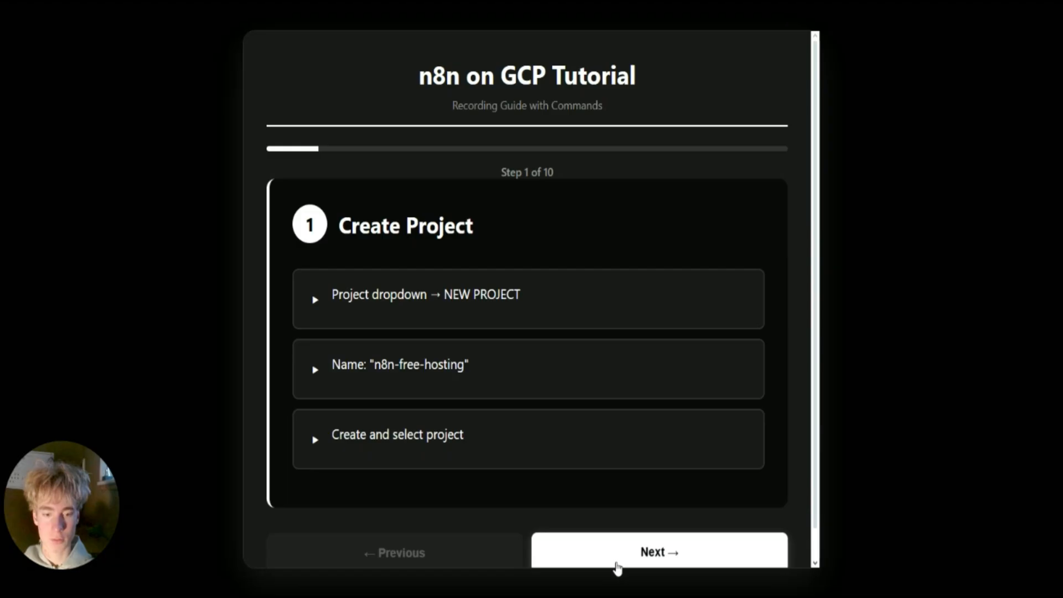
{"action": "left_click", "coordinate": [618, 554]}
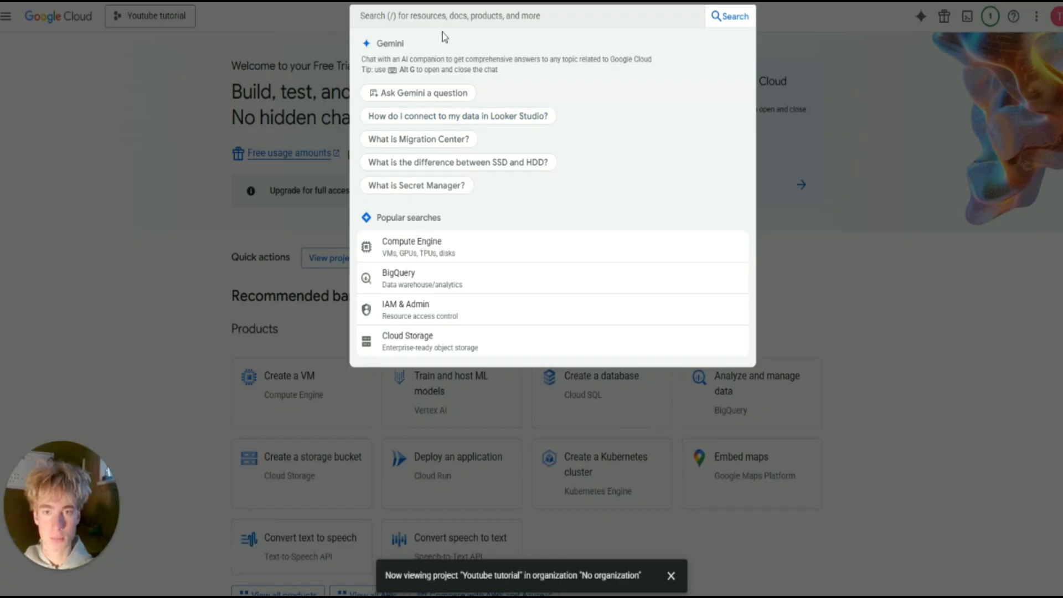
{"action": "type", "text": "compute engine"}
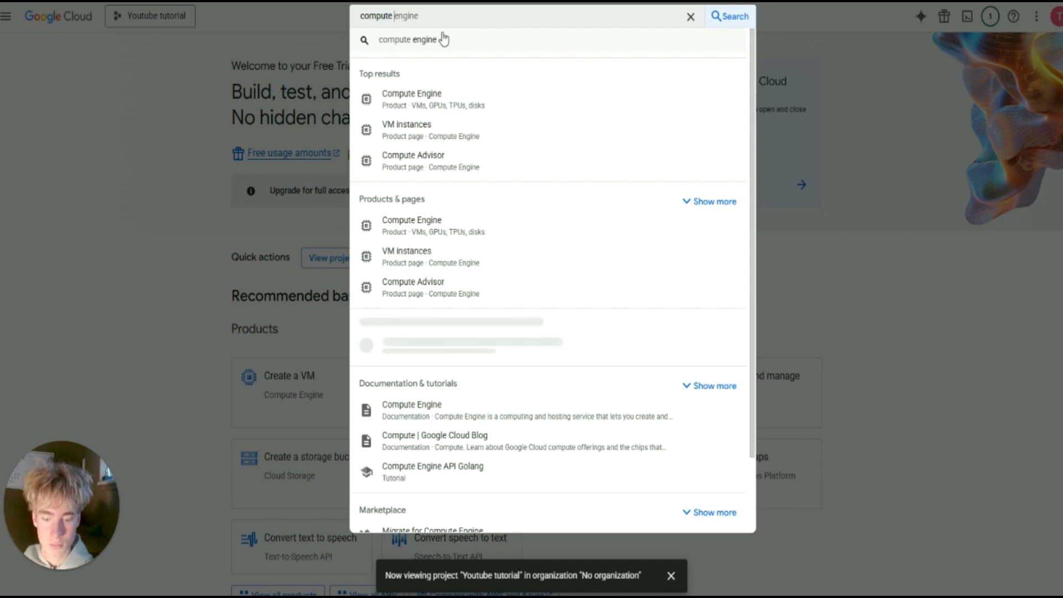
{"action": "type", "text": " AP"}
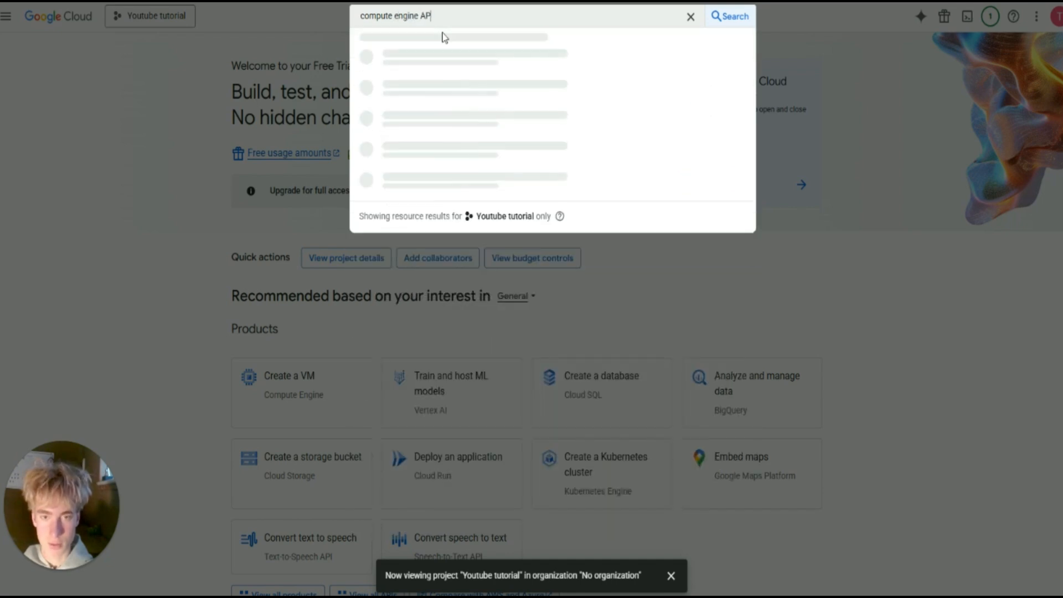
{"action": "type", "text": "I"}
{"action": "left_click", "coordinate": [571, 100]}
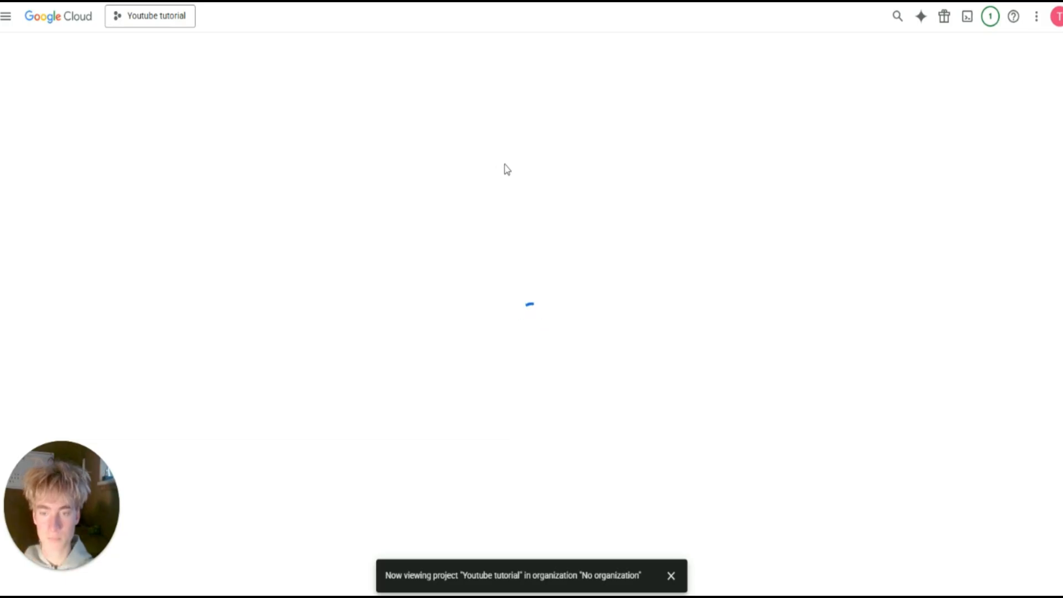
{"action": "left_click", "coordinate": [118, 183]}
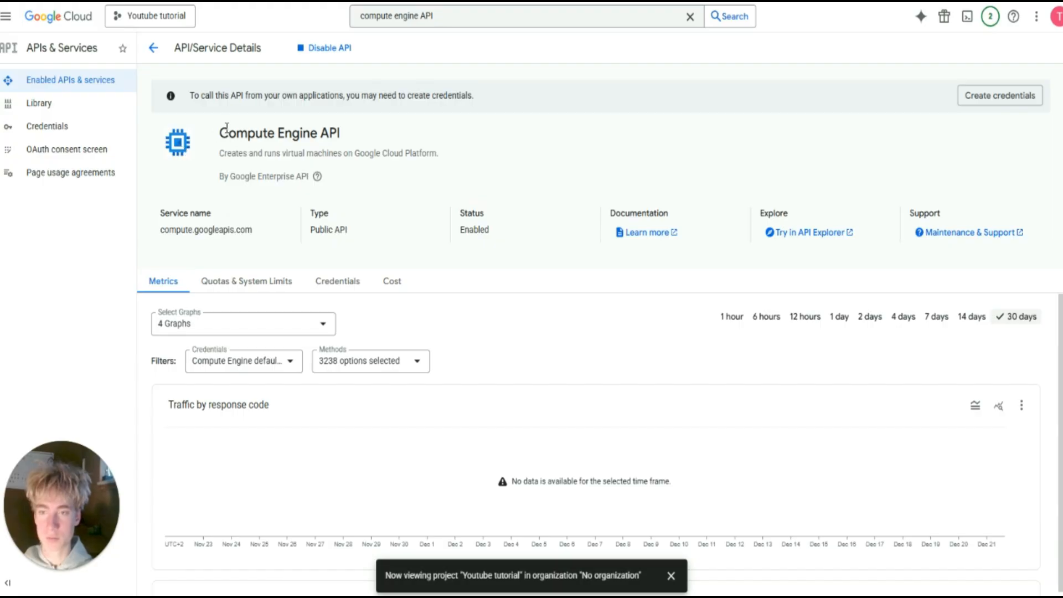
Search 'compute engine' and open the Compute Engine overview page.
{"action": "left_click_drag", "start_coordinate": [227, 127], "coordinate": [388, 155]}
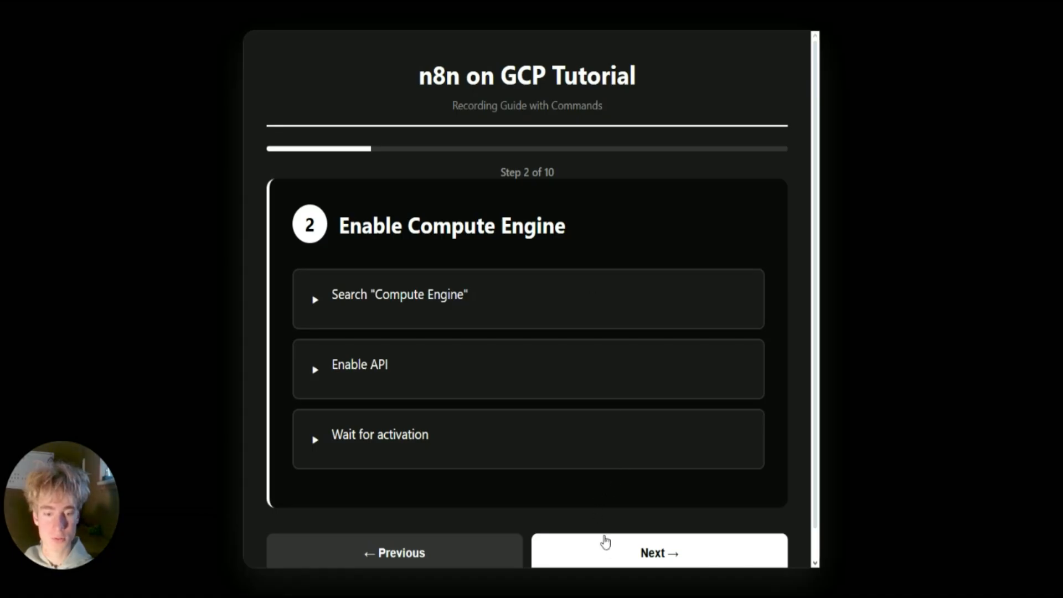
{"action": "left_click", "coordinate": [605, 542]}
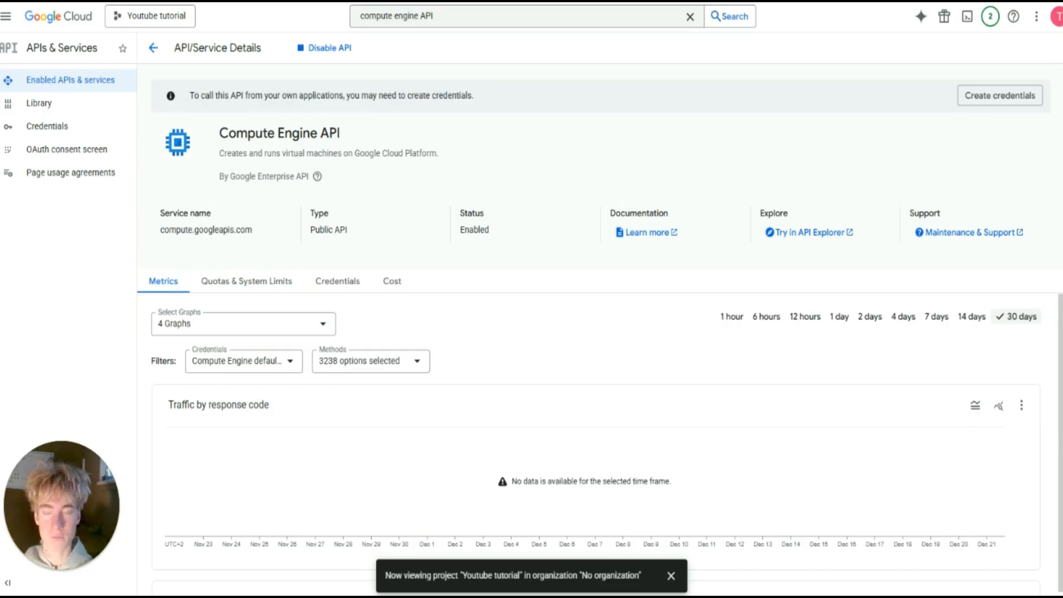
{"action": "left_click_drag", "start_coordinate": [456, 15], "coordinate": [428, 18]}
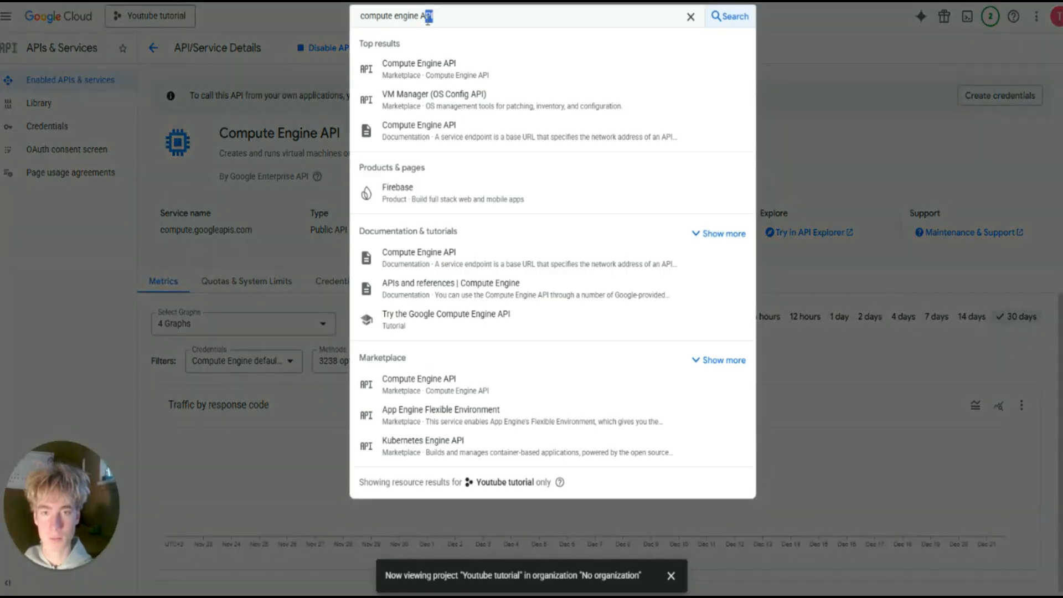
{"action": "key", "text": "BackSpace"}
{"action": "key", "text": "Return"}
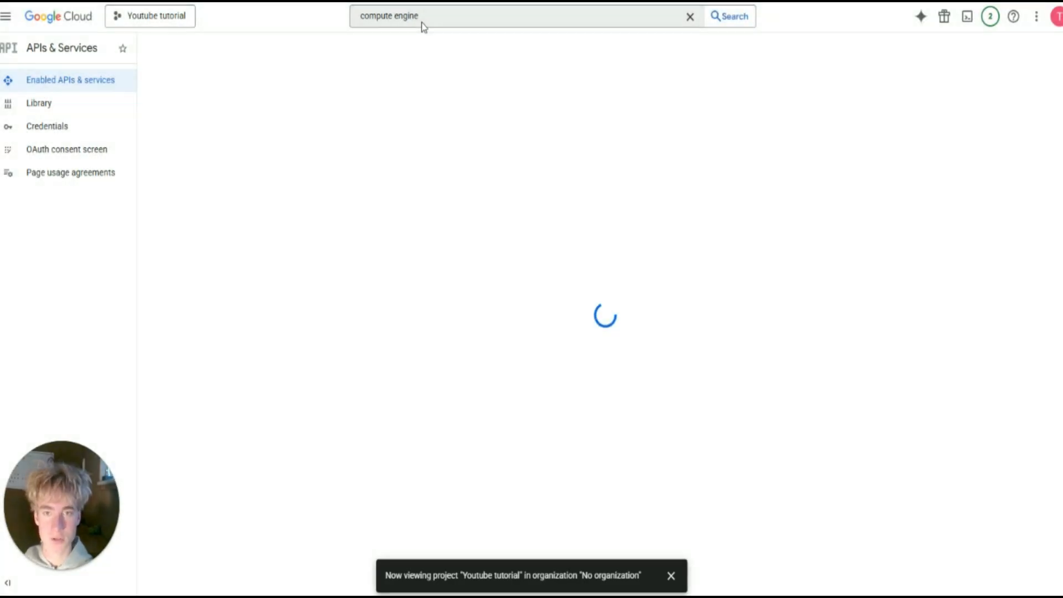
{"action": "left_click", "coordinate": [430, 16]}
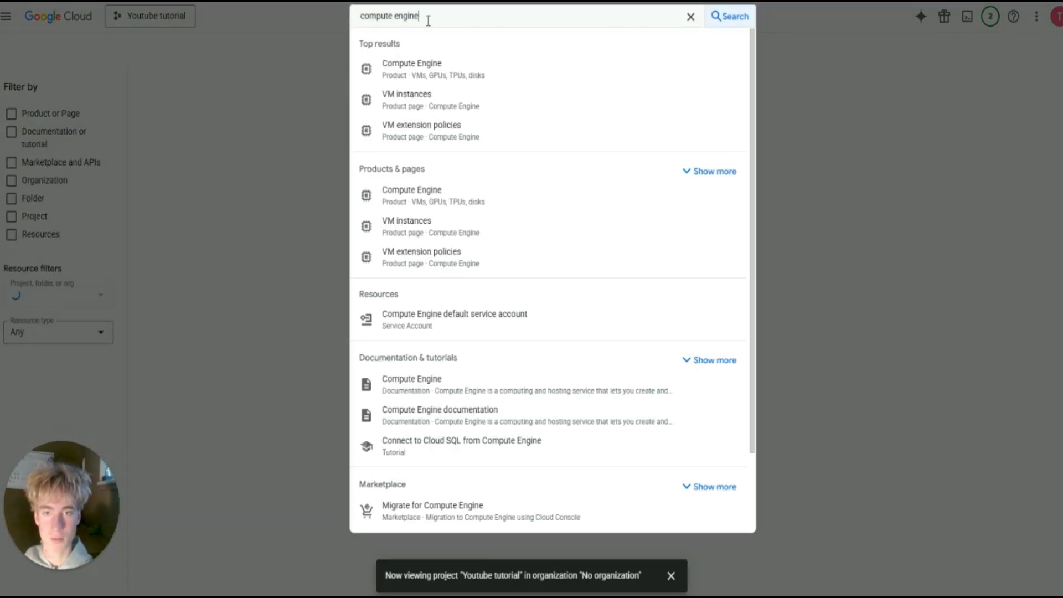
{"action": "left_click", "coordinate": [505, 72]}
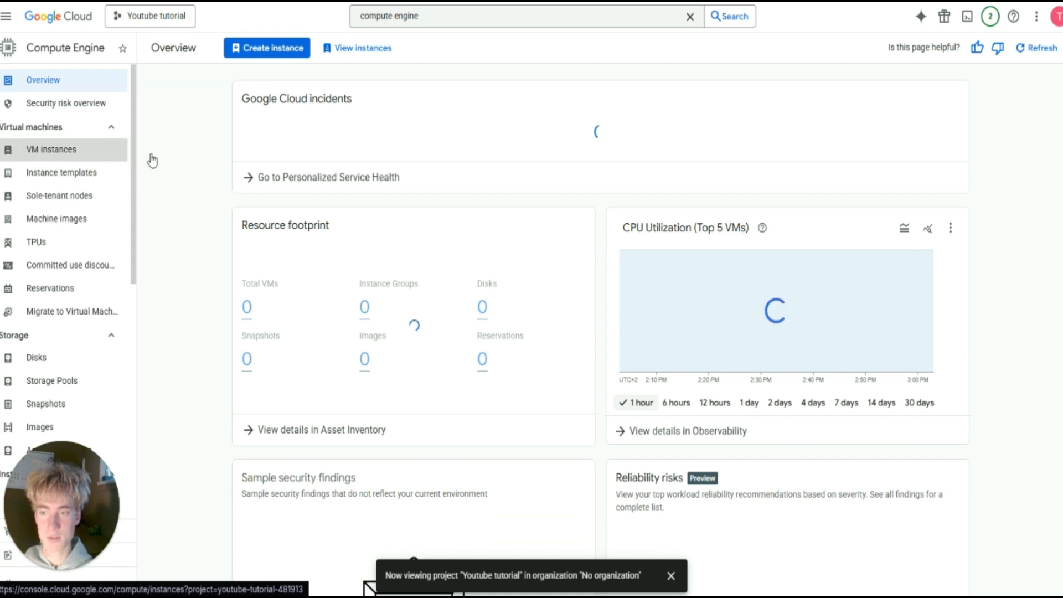
Start a new VM instance and name it n8n-tutorial.
{"action": "left_click", "coordinate": [102, 157]}
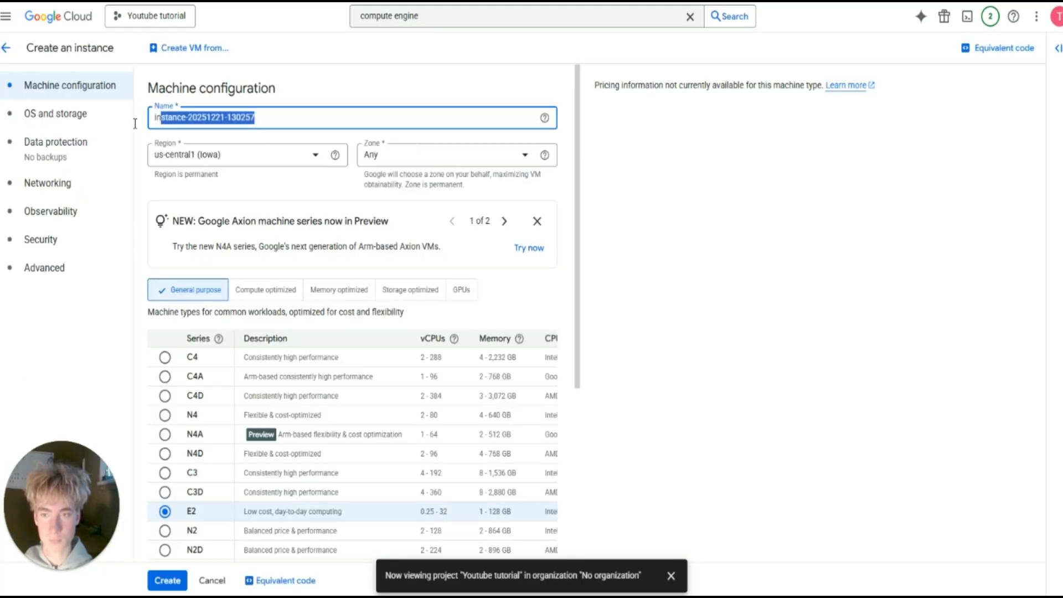
{"action": "key", "text": "BackSpace"}
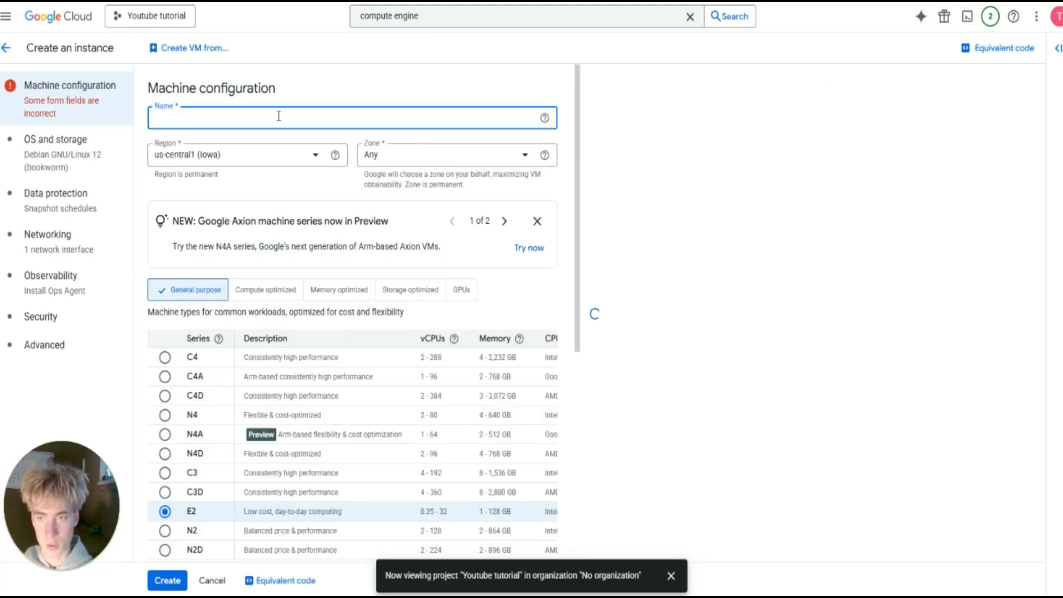
{"action": "type", "text": "n8n-tutorial"}
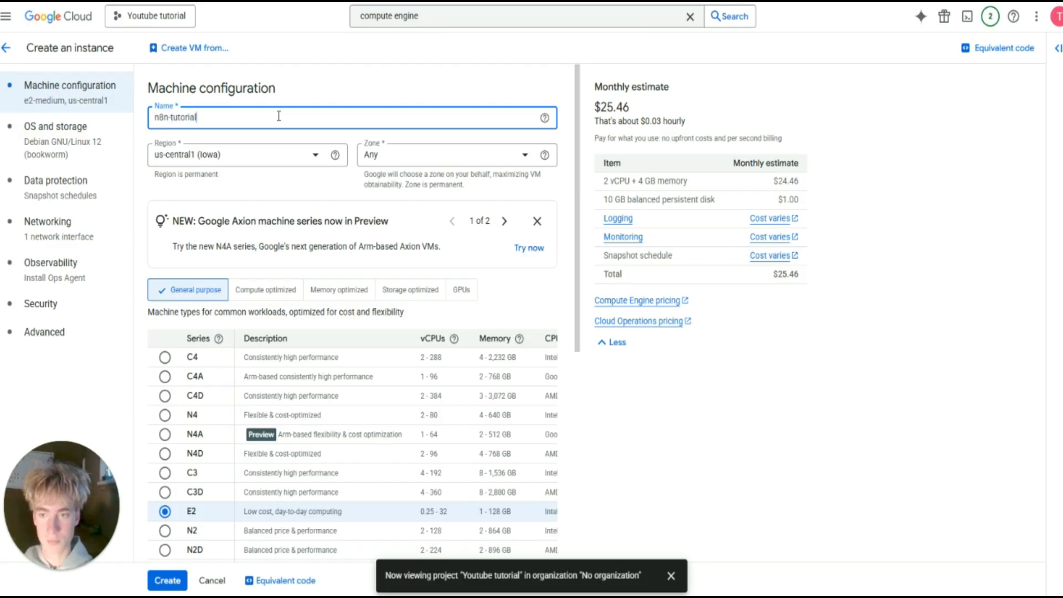
Keep region us-central1 (Iowa) with the zone left as Any.
{"action": "left_click", "coordinate": [280, 156]}
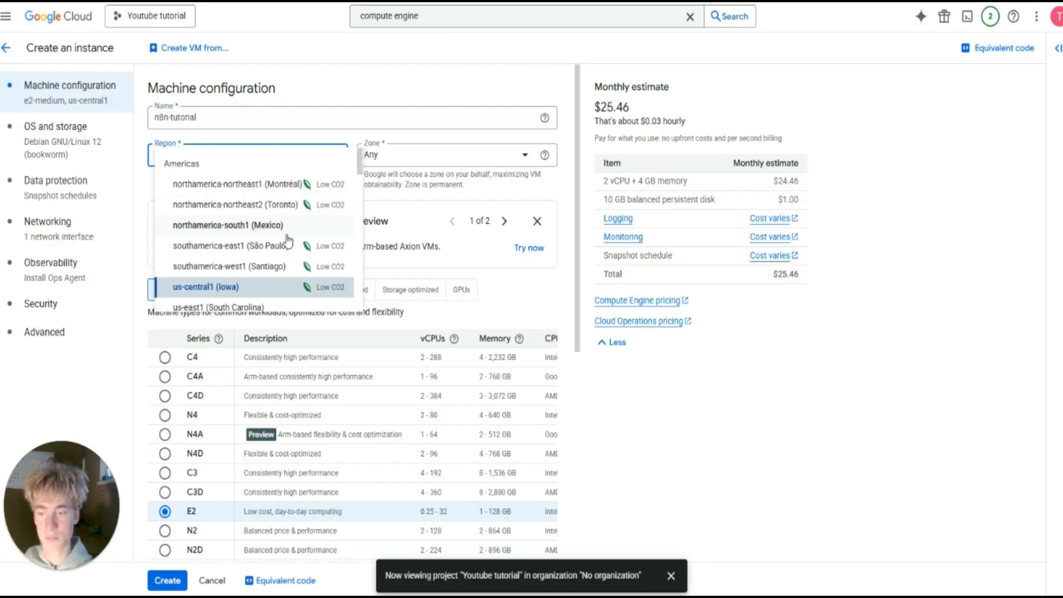
{"action": "scroll", "coordinate": [291, 244], "scroll_direction": "down", "scroll_amount": 1}
{"action": "scroll", "coordinate": [293, 246], "scroll_direction": "up", "scroll_amount": 1}
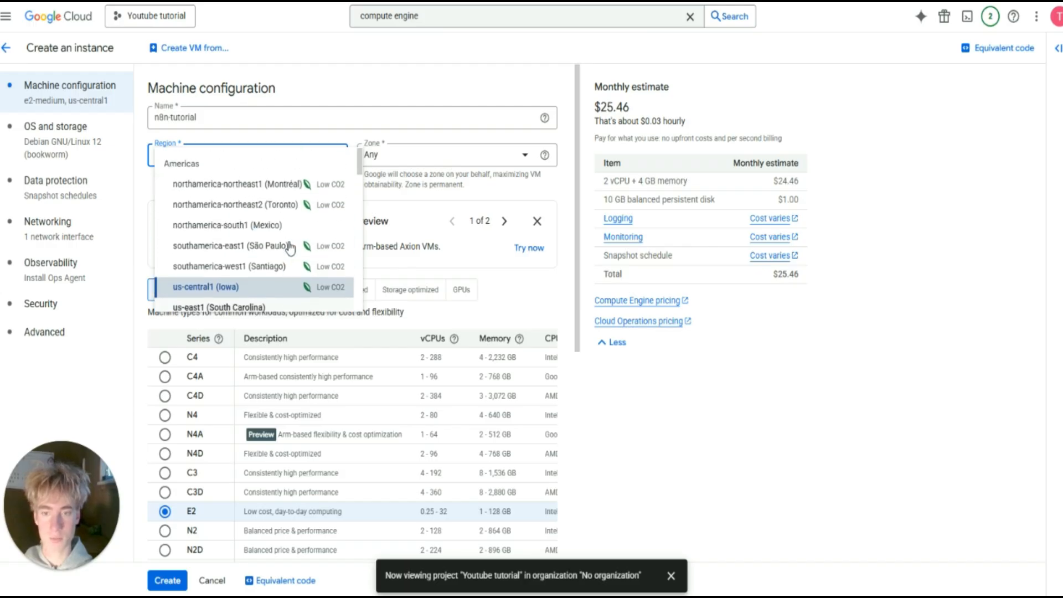
{"action": "scroll", "coordinate": [297, 249], "scroll_direction": "down", "scroll_amount": 1}
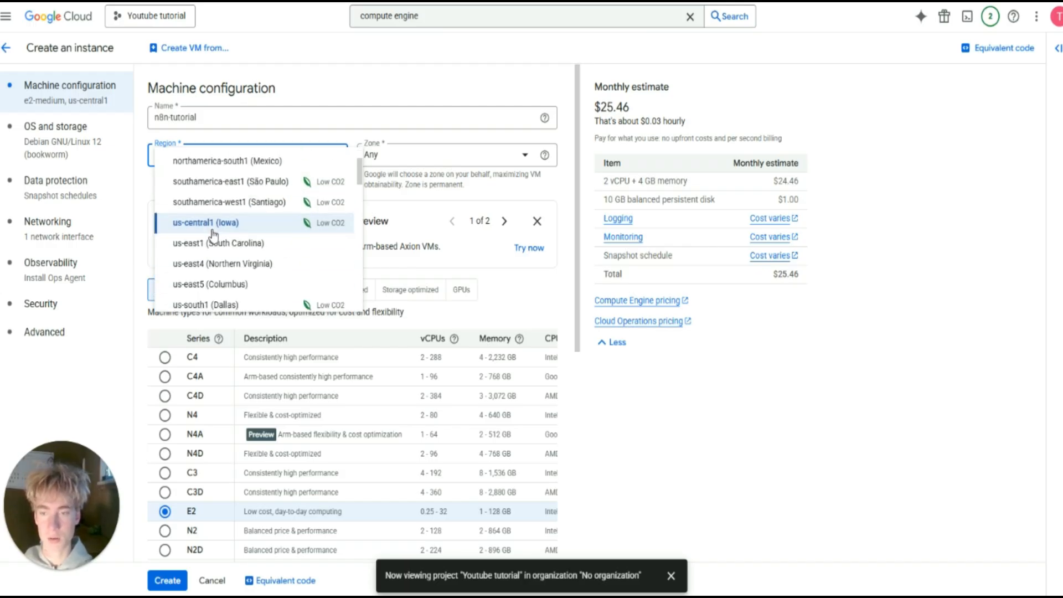
{"action": "scroll", "coordinate": [220, 233], "scroll_direction": "down", "scroll_amount": 1}
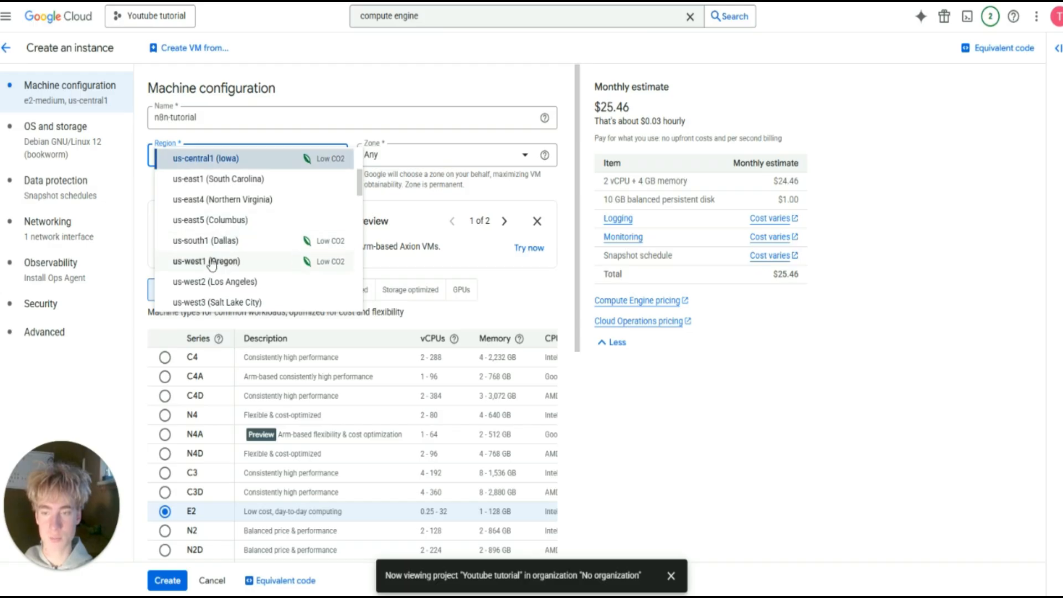
{"action": "scroll", "coordinate": [210, 266], "scroll_direction": "down", "scroll_amount": 1}
{"action": "scroll", "coordinate": [214, 266], "scroll_direction": "up", "scroll_amount": 3}
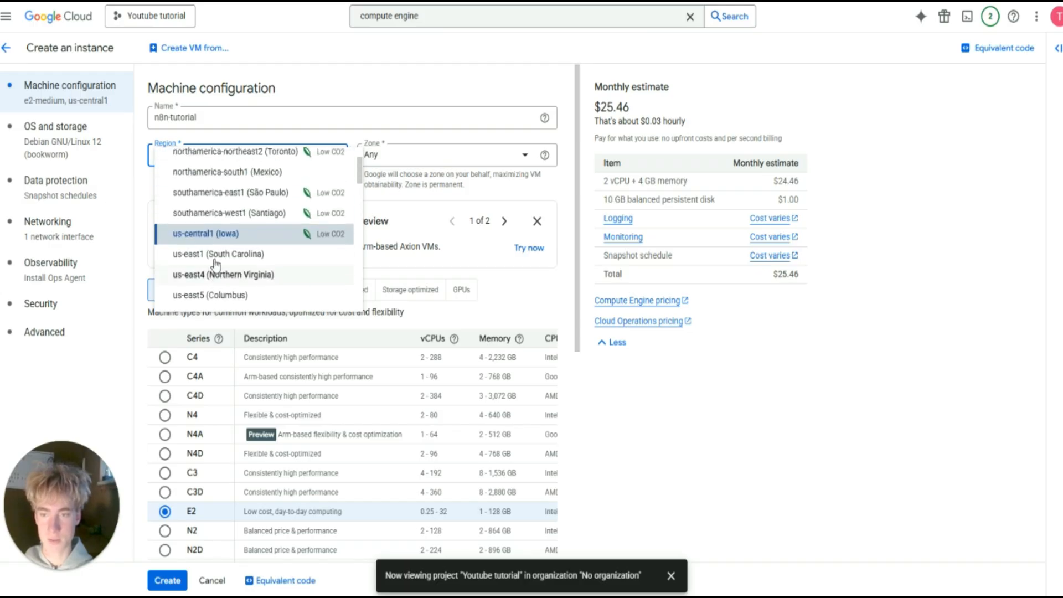
{"action": "left_click", "coordinate": [264, 141]}
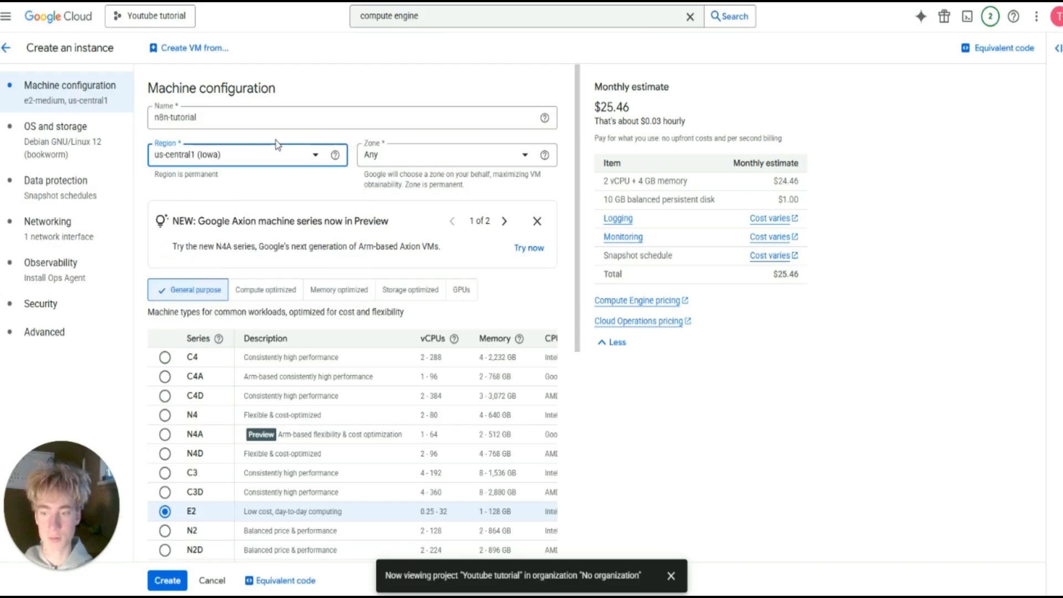
{"action": "left_click", "coordinate": [410, 161]}
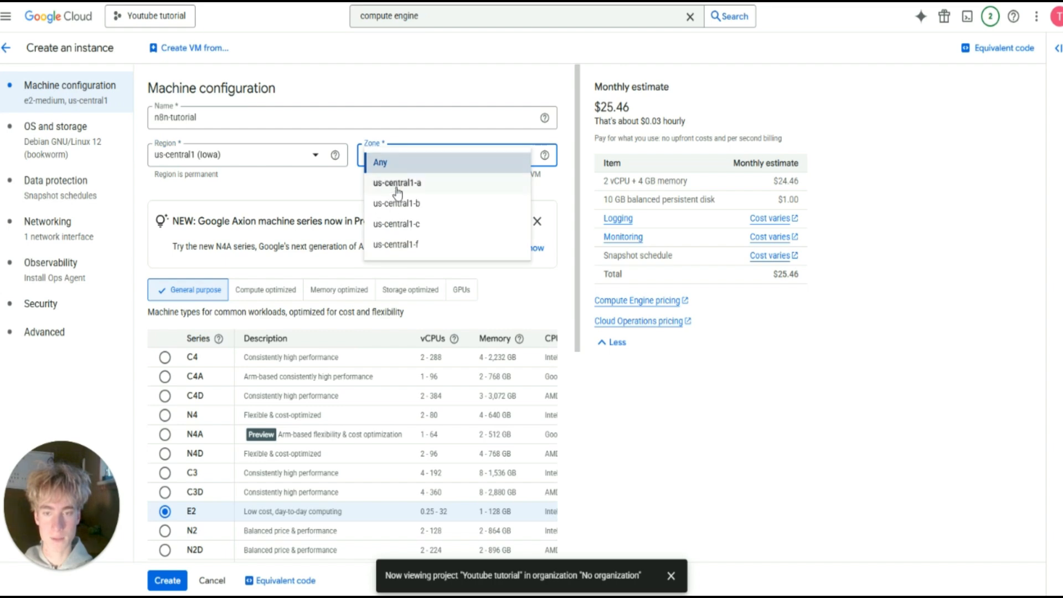
{"action": "left_click", "coordinate": [409, 164]}
Choose the e2-micro machine type preset (2 vCPU, 1 GB memory).
{"action": "scroll", "coordinate": [455, 173], "scroll_direction": "down", "scroll_amount": 2}
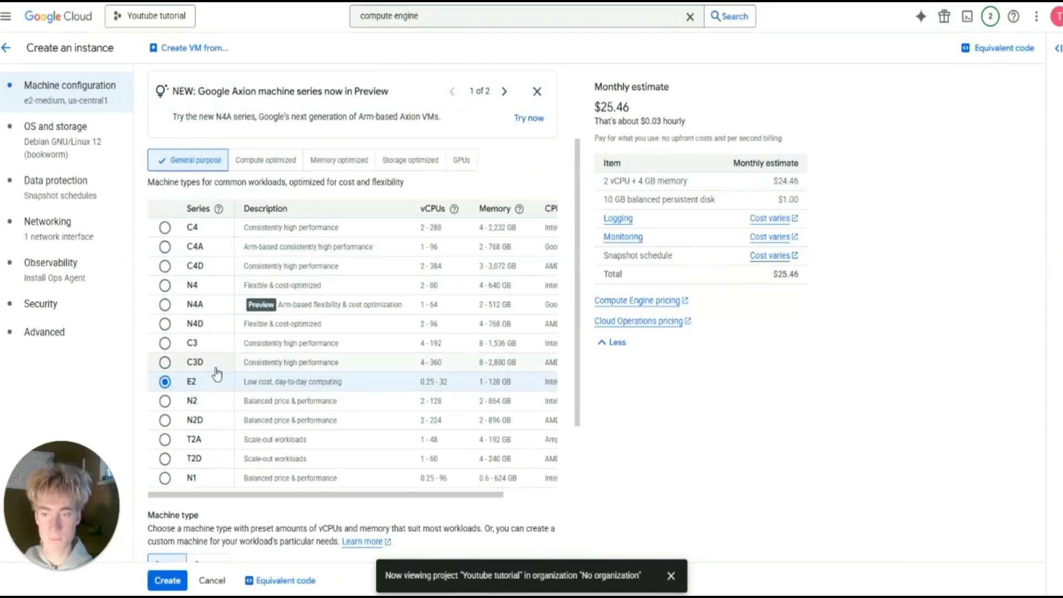
{"action": "scroll", "coordinate": [214, 373], "scroll_direction": "down", "scroll_amount": 1}
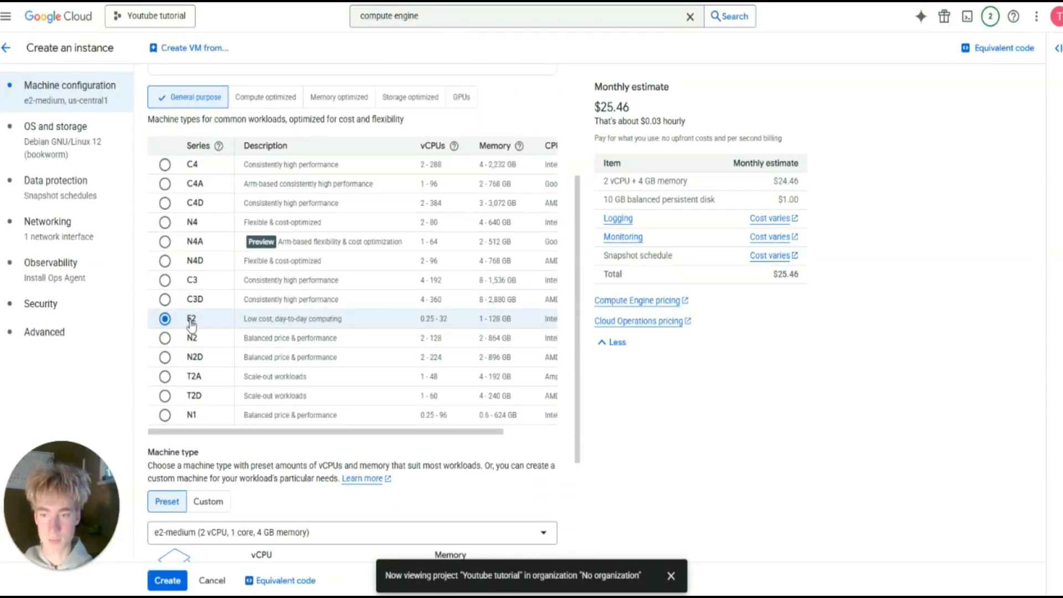
{"action": "scroll", "coordinate": [201, 329], "scroll_direction": "down", "scroll_amount": 2}
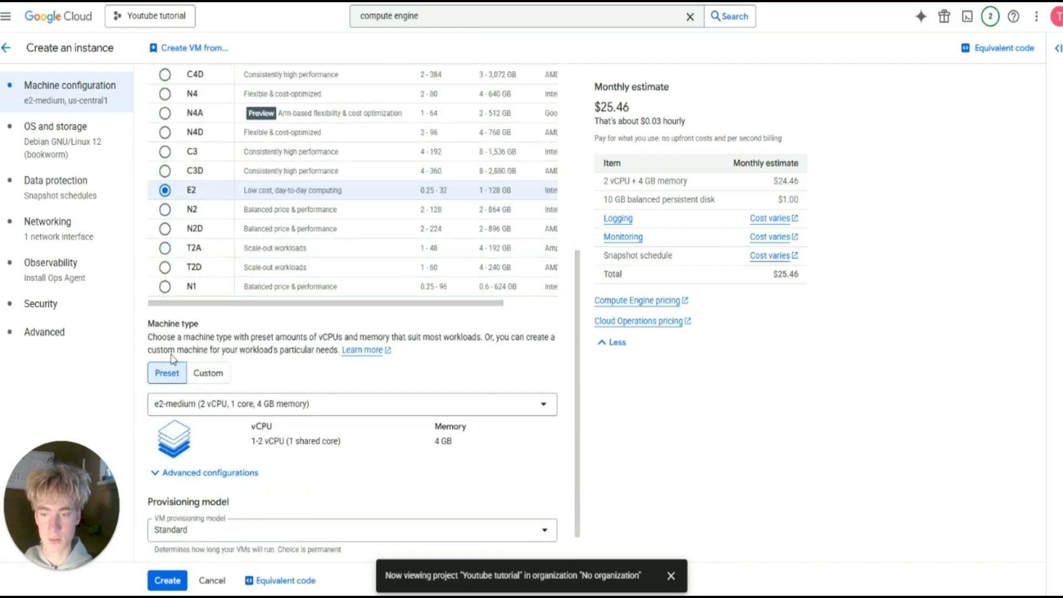
{"action": "left_click", "coordinate": [271, 401]}
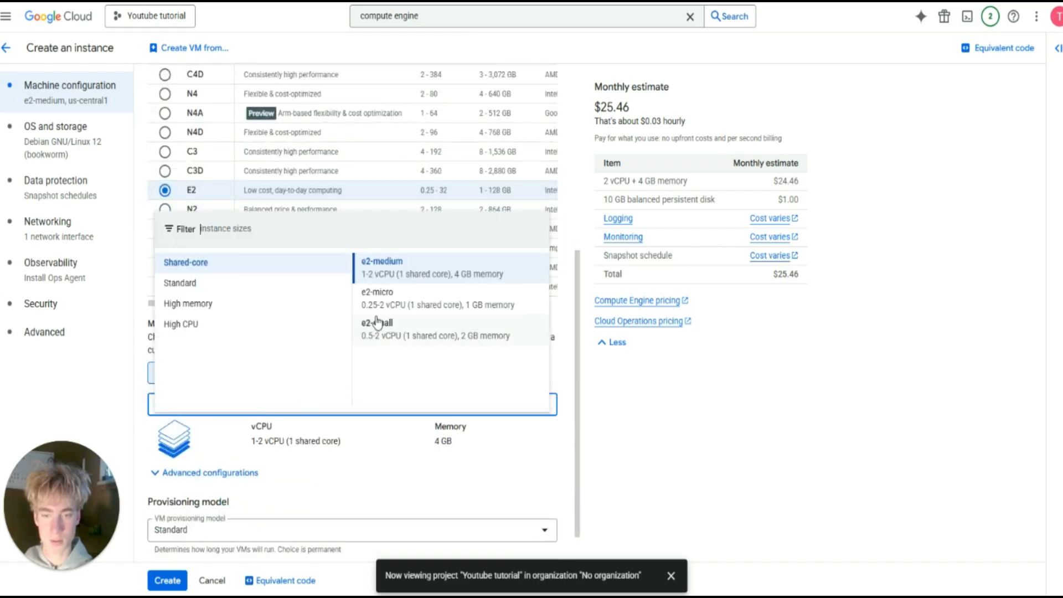
{"action": "left_click", "coordinate": [378, 311]}
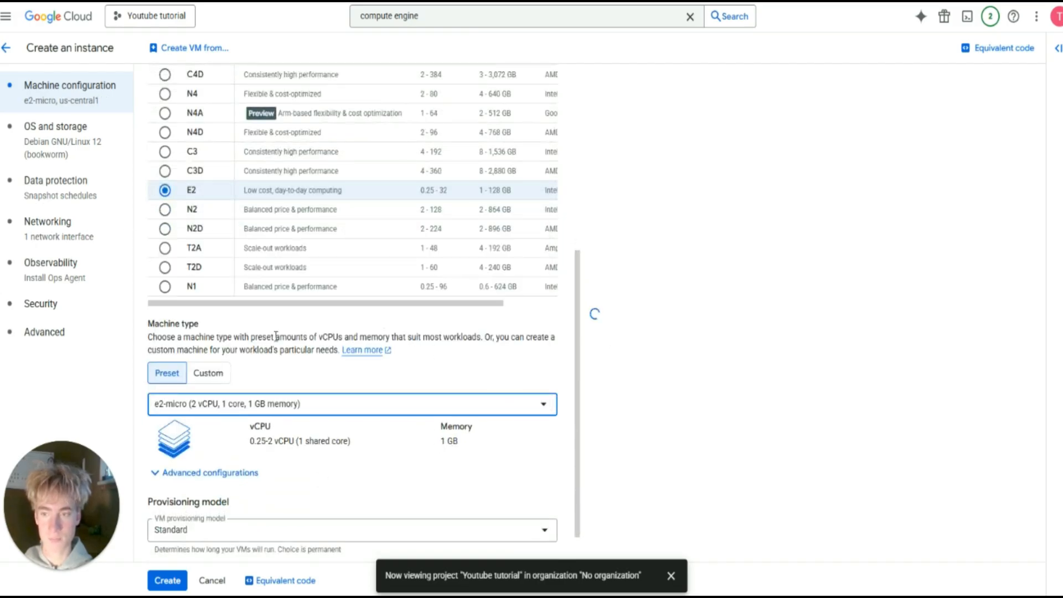
{"action": "scroll", "coordinate": [221, 335], "scroll_direction": "down", "scroll_amount": 1}
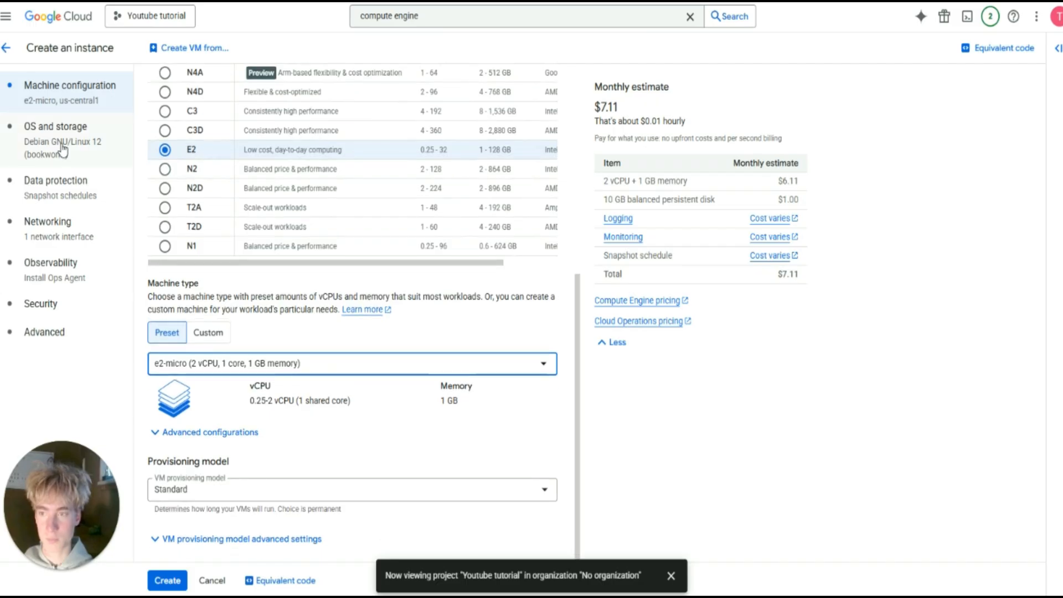
Change the boot disk image to Ubuntu 22.04 LTS Minimal (x86/64).
{"action": "left_click", "coordinate": [58, 143]}
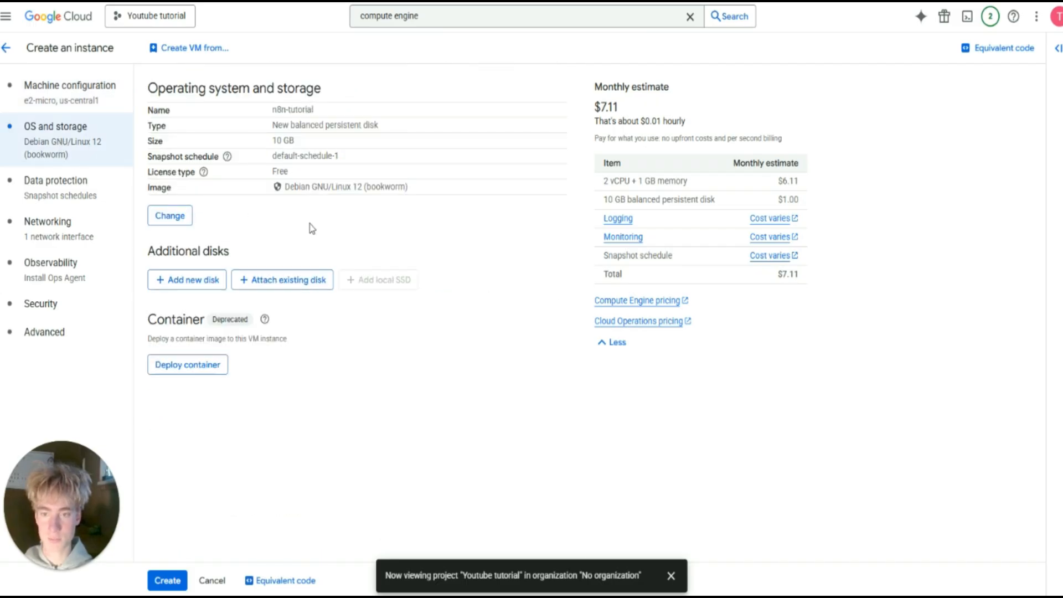
{"action": "left_click", "coordinate": [172, 218]}
{"action": "scroll", "coordinate": [593, 230], "scroll_direction": "down", "scroll_amount": 5}
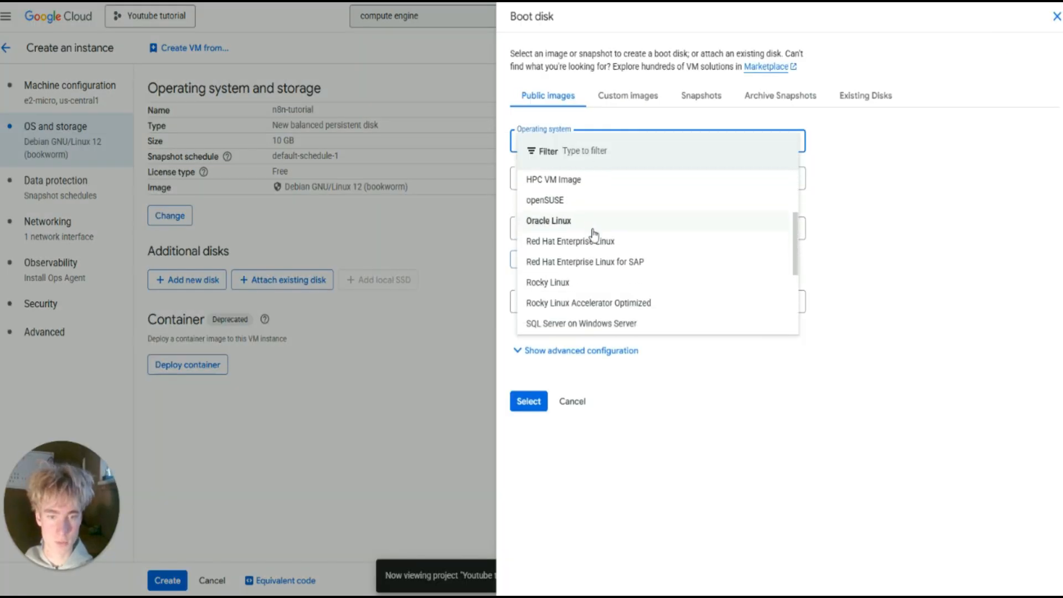
{"action": "left_click", "coordinate": [539, 321]}
{"action": "left_click", "coordinate": [613, 178]}
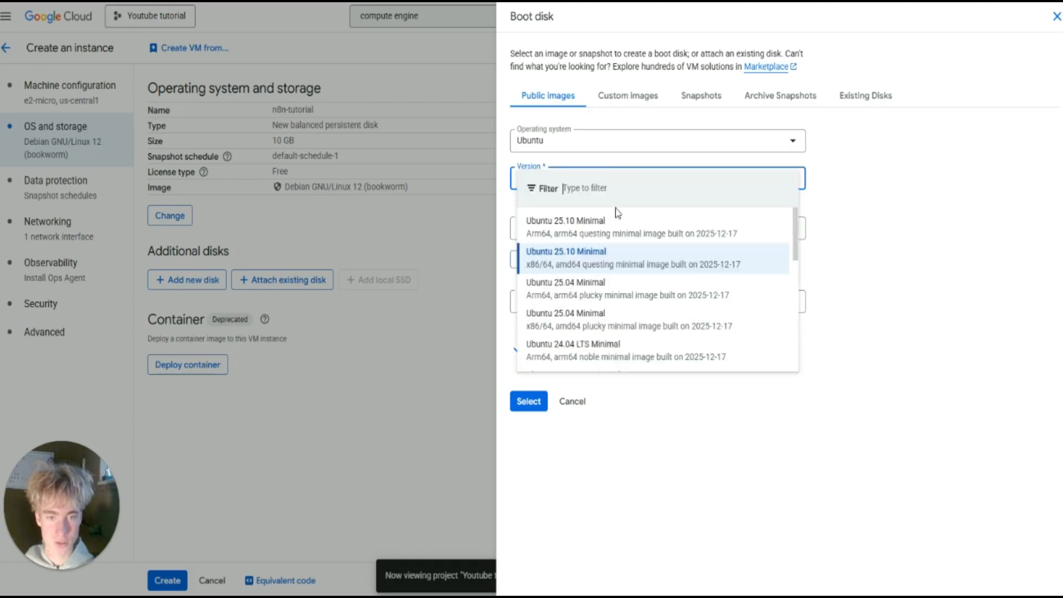
{"action": "scroll", "coordinate": [626, 333], "scroll_direction": "down", "scroll_amount": 3}
{"action": "scroll", "coordinate": [625, 338], "scroll_direction": "down", "scroll_amount": 2}
{"action": "scroll", "coordinate": [620, 335], "scroll_direction": "up", "scroll_amount": 2}
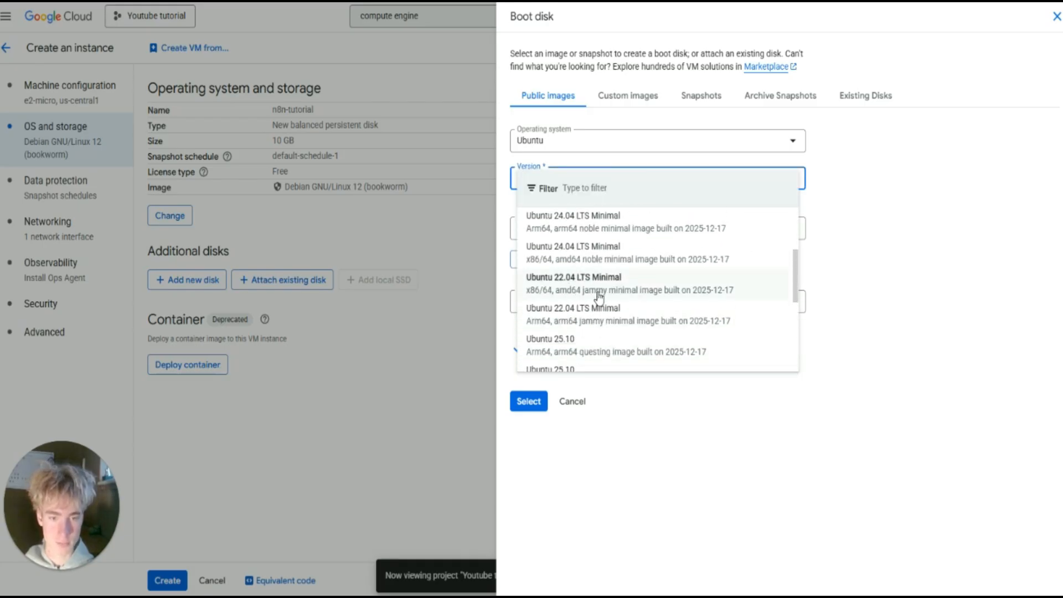
{"action": "left_click", "coordinate": [598, 293]}
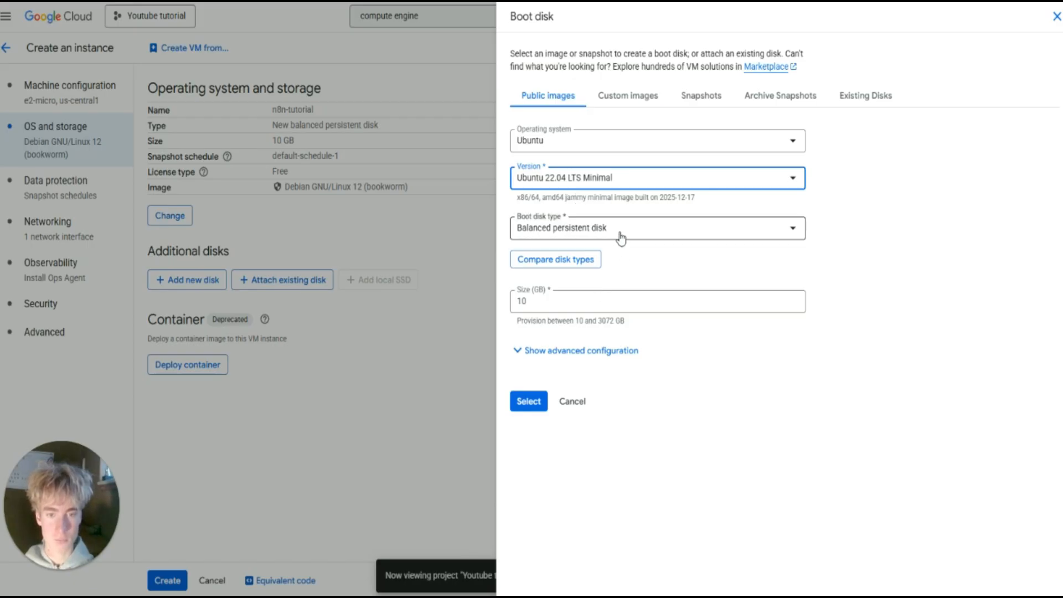
Make the boot disk a 30 GB Standard persistent disk and confirm it.
{"action": "left_click", "coordinate": [621, 237]}
{"action": "left_click", "coordinate": [607, 297]}
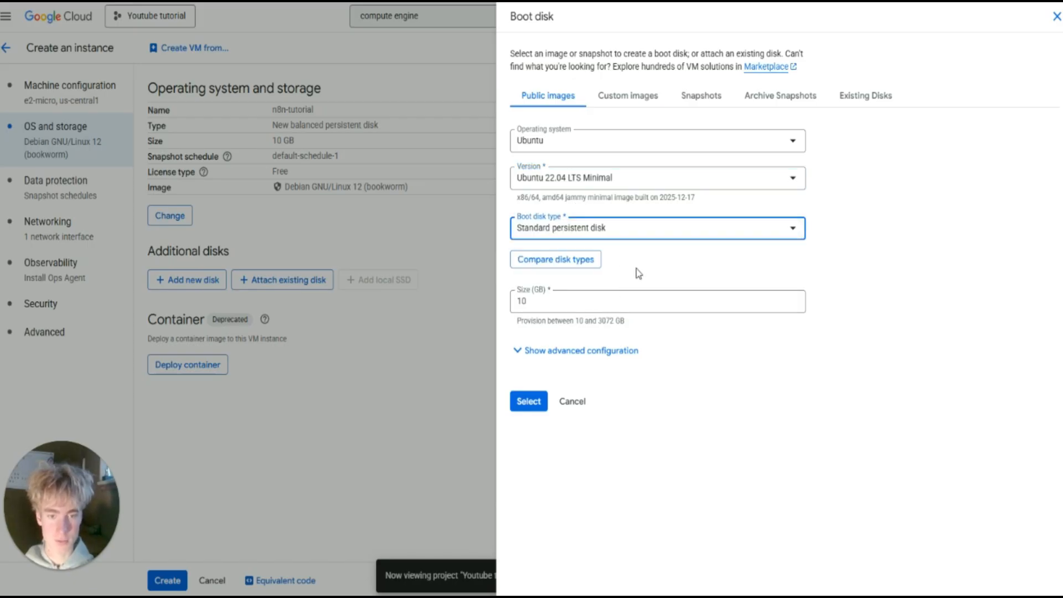
{"action": "left_click_drag", "start_coordinate": [560, 296], "coordinate": [506, 300]}
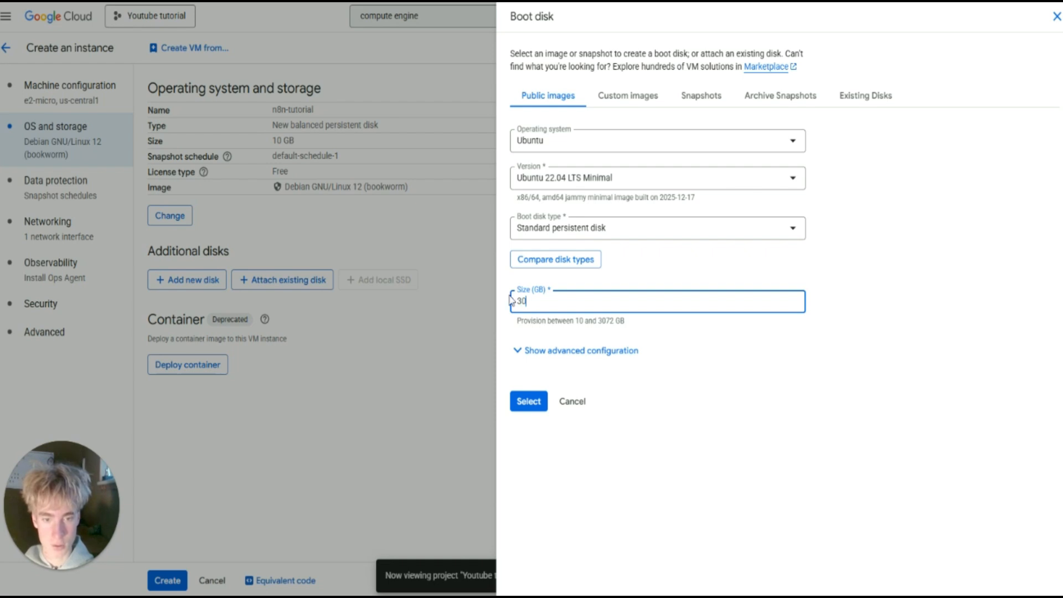
{"action": "left_click", "coordinate": [535, 404]}
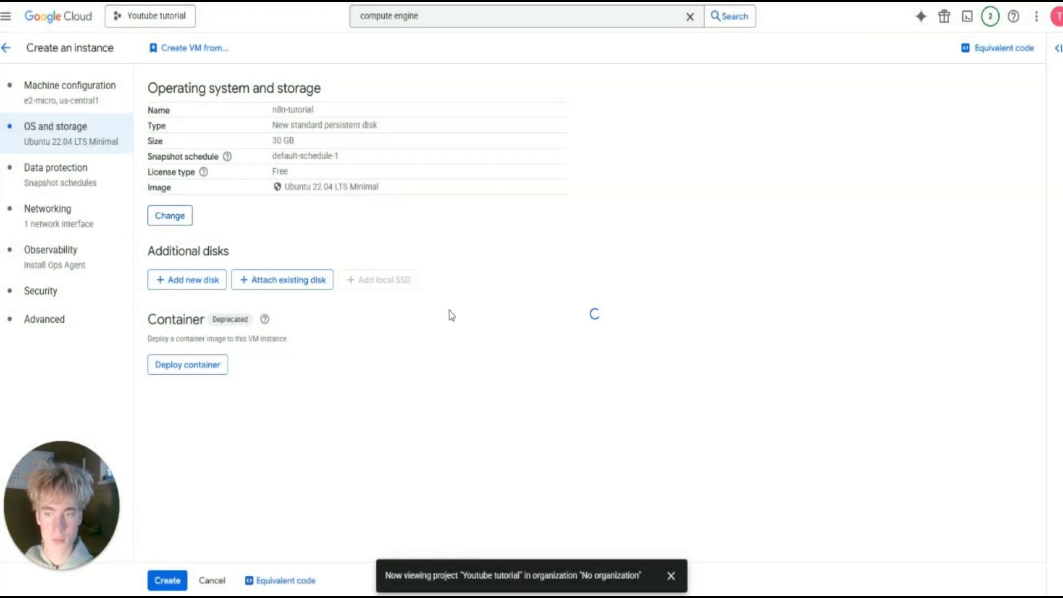
In Networking, allow HTTP and HTTPS traffic to the VM.
{"action": "left_click", "coordinate": [70, 227]}
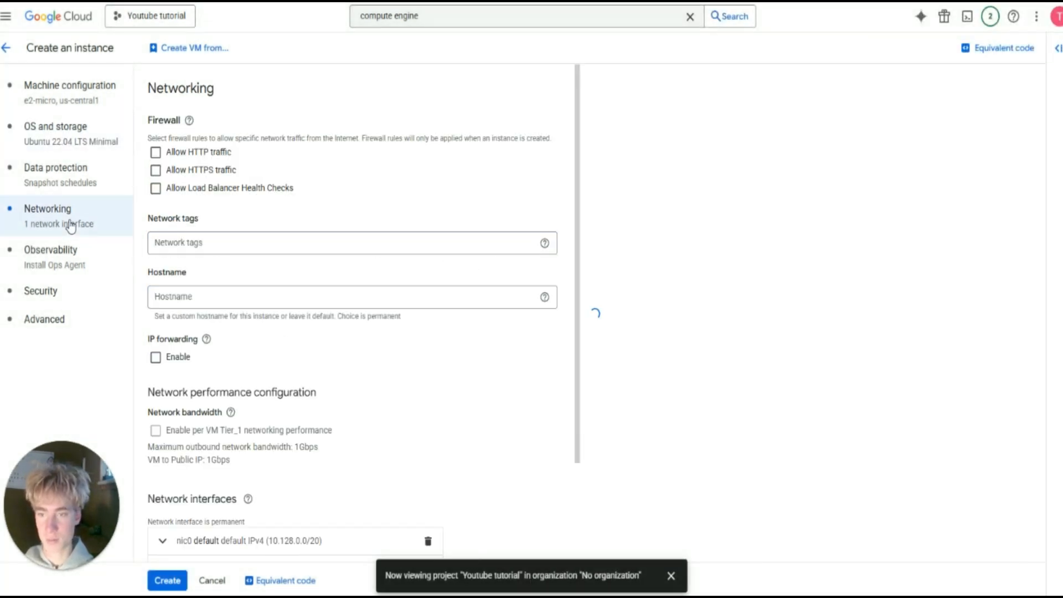
{"action": "left_click", "coordinate": [156, 152]}
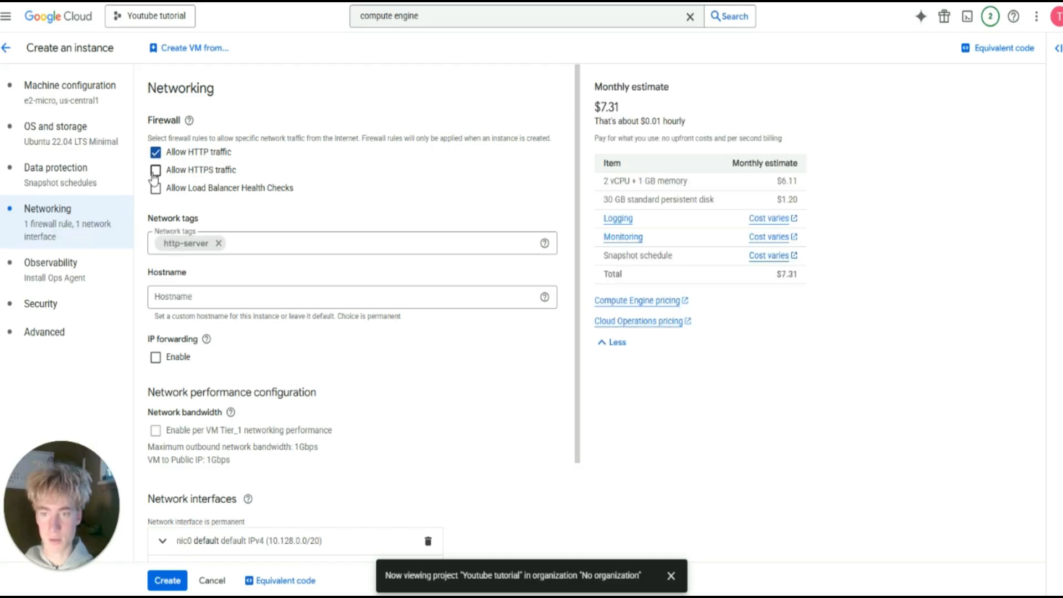
{"action": "left_click", "coordinate": [155, 172]}
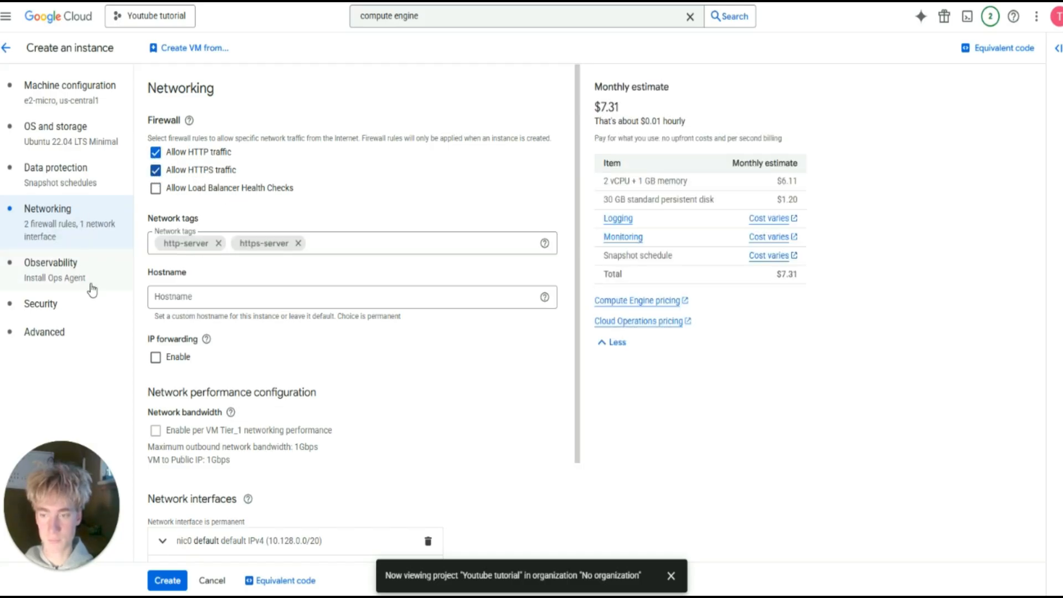
Review observability, security and advanced settings, then create the n8n-tutorial VM.
{"action": "left_click", "coordinate": [70, 279]}
{"action": "left_click", "coordinate": [66, 305]}
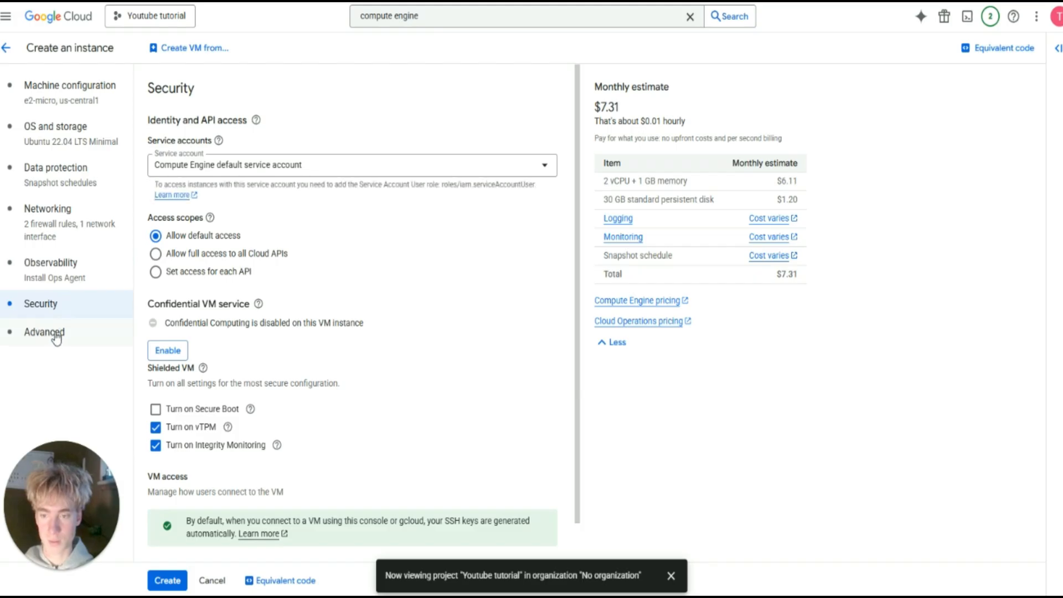
{"action": "left_click", "coordinate": [56, 335]}
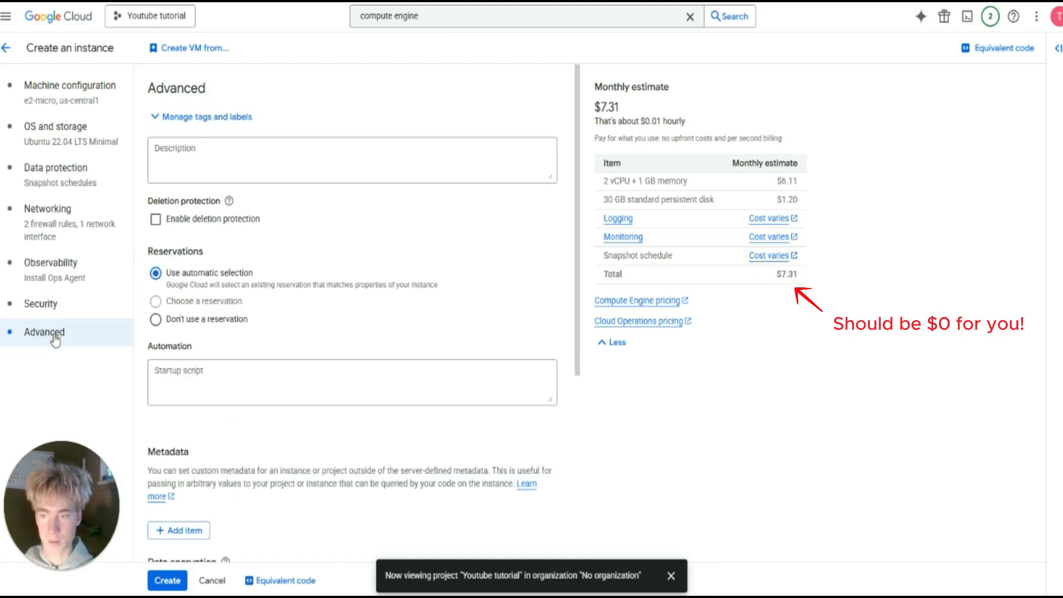
{"action": "left_click", "coordinate": [65, 103]}
{"action": "scroll", "coordinate": [255, 268], "scroll_direction": "down", "scroll_amount": 2}
{"action": "left_click", "coordinate": [168, 580]}
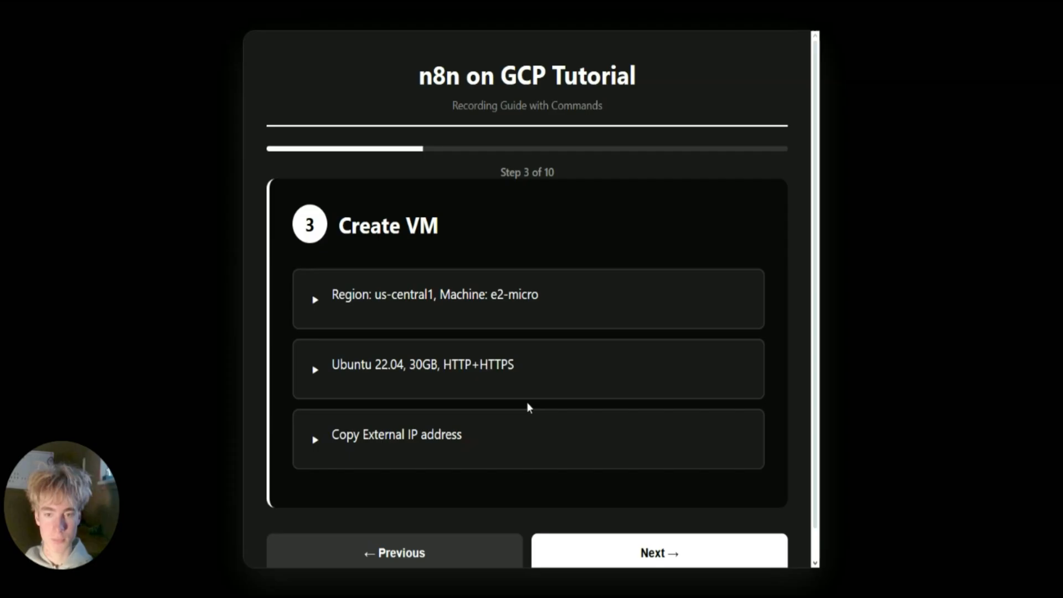
Launch SSH-in-browser from the n8n-tutorial row in the VM instances list.
{"action": "scroll", "coordinate": [526, 407], "scroll_direction": "down", "scroll_amount": 1}
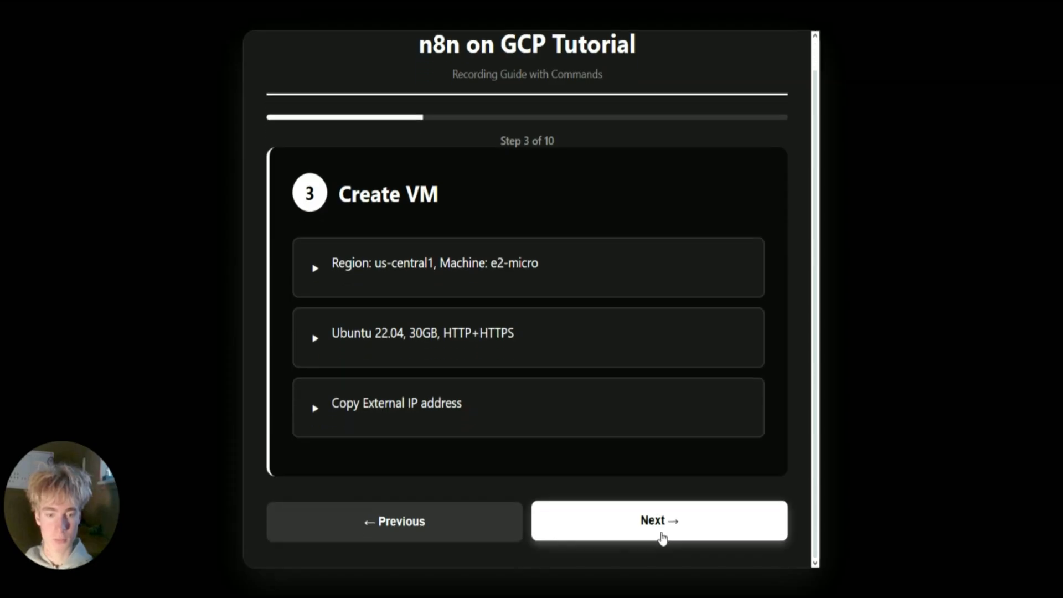
{"action": "left_click", "coordinate": [662, 534]}
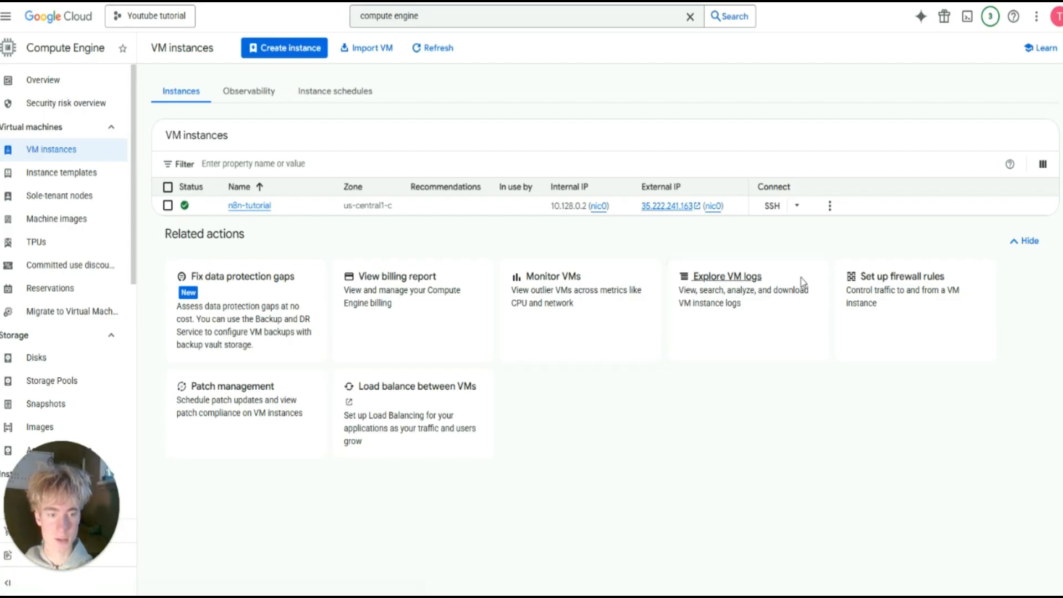
{"action": "left_click", "coordinate": [772, 206]}
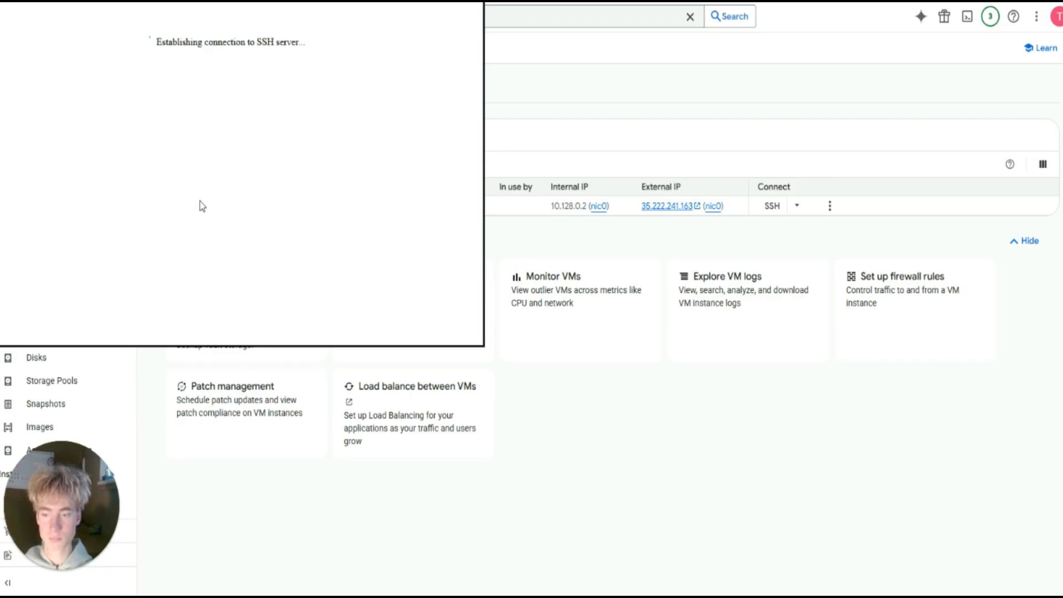
Authorize the SSH-in-browser connection to reach the Ubuntu 22.04 shell prompt.
{"action": "left_click", "coordinate": [182, 190]}
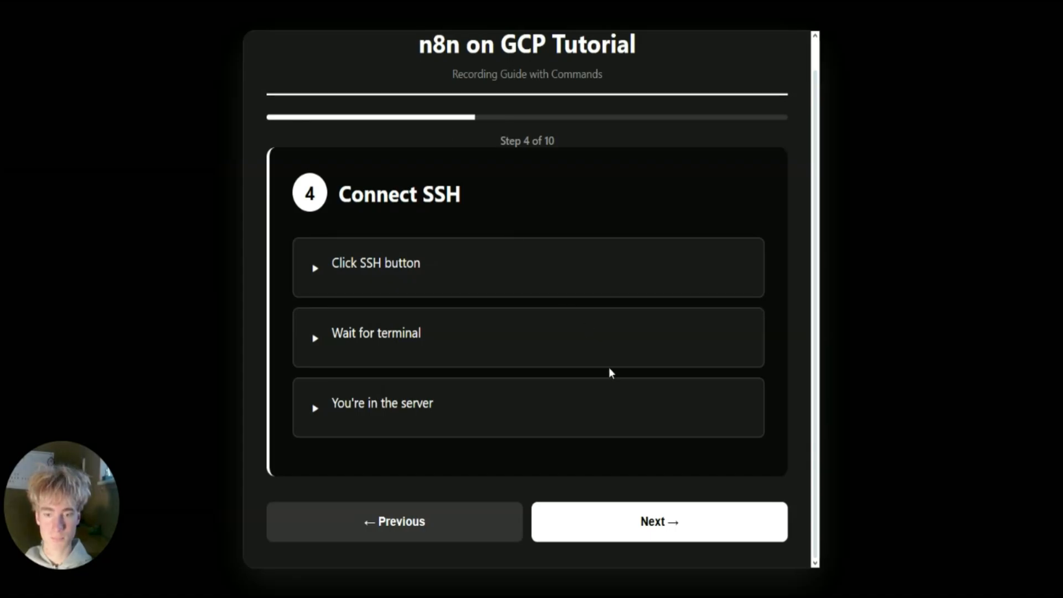
Copy 'sudo apt update' from the guide and run it in the SSH terminal.
{"action": "left_click", "coordinate": [655, 527]}
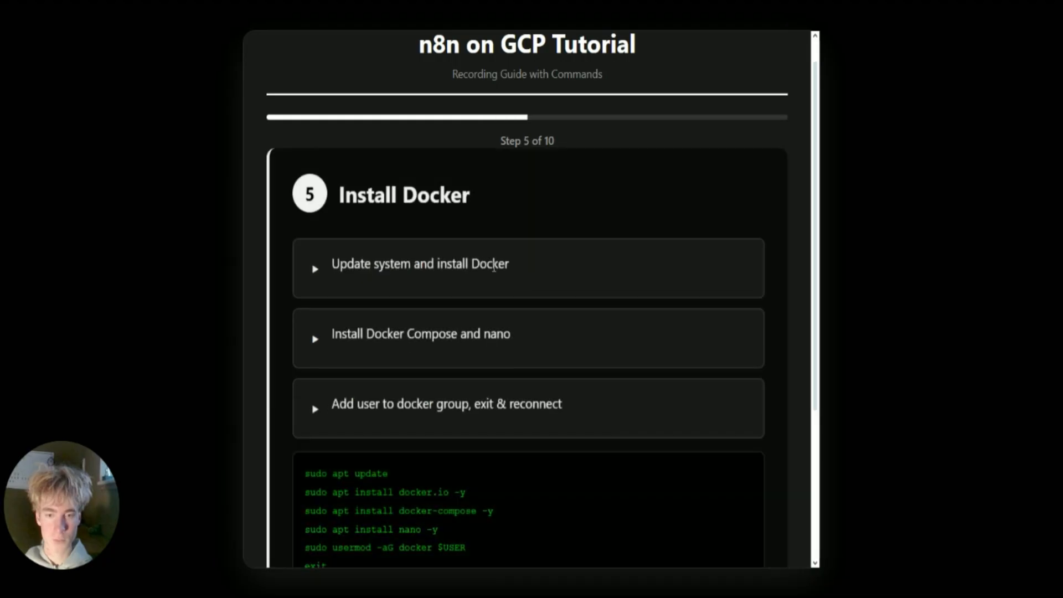
{"action": "scroll", "coordinate": [491, 268], "scroll_direction": "down", "scroll_amount": 2}
{"action": "scroll", "coordinate": [478, 270], "scroll_direction": "down", "scroll_amount": 2}
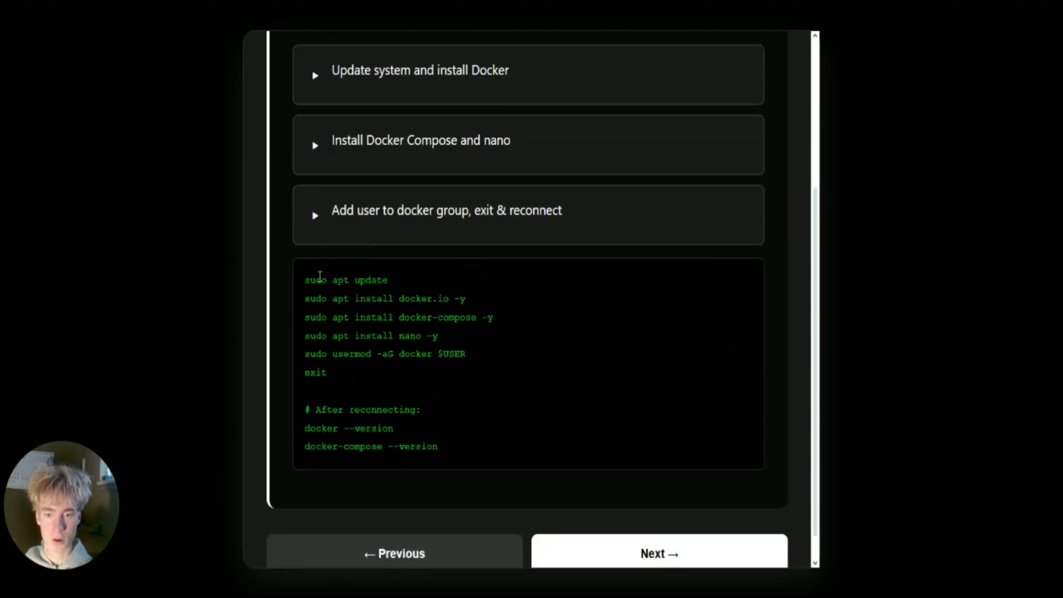
{"action": "left_click_drag", "start_coordinate": [389, 280], "coordinate": [306, 278]}
{"action": "key", "text": "ctrl+c"}
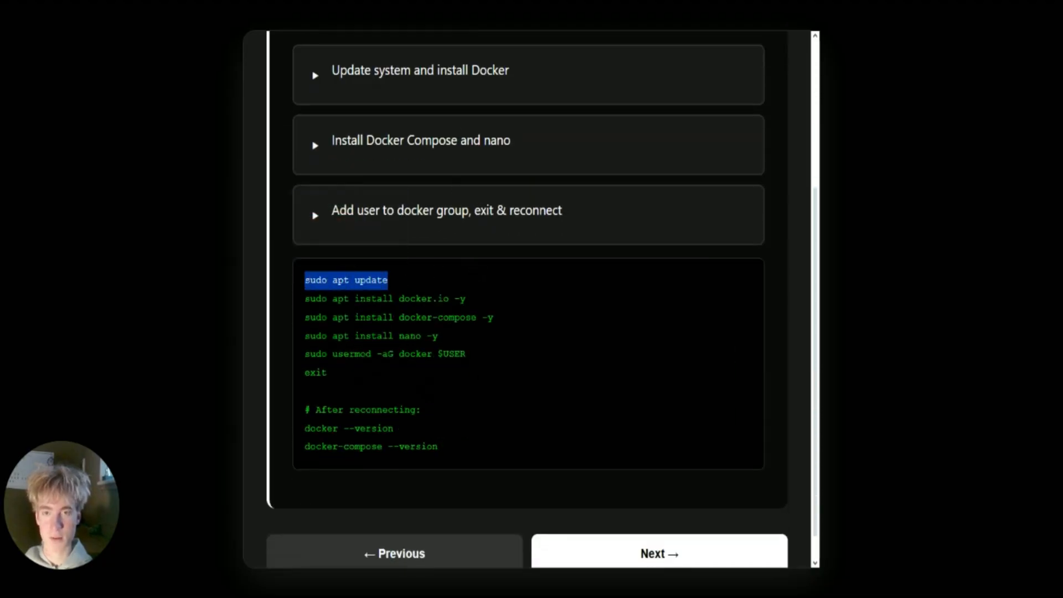
{"action": "key", "text": "ctrl+Tab"}
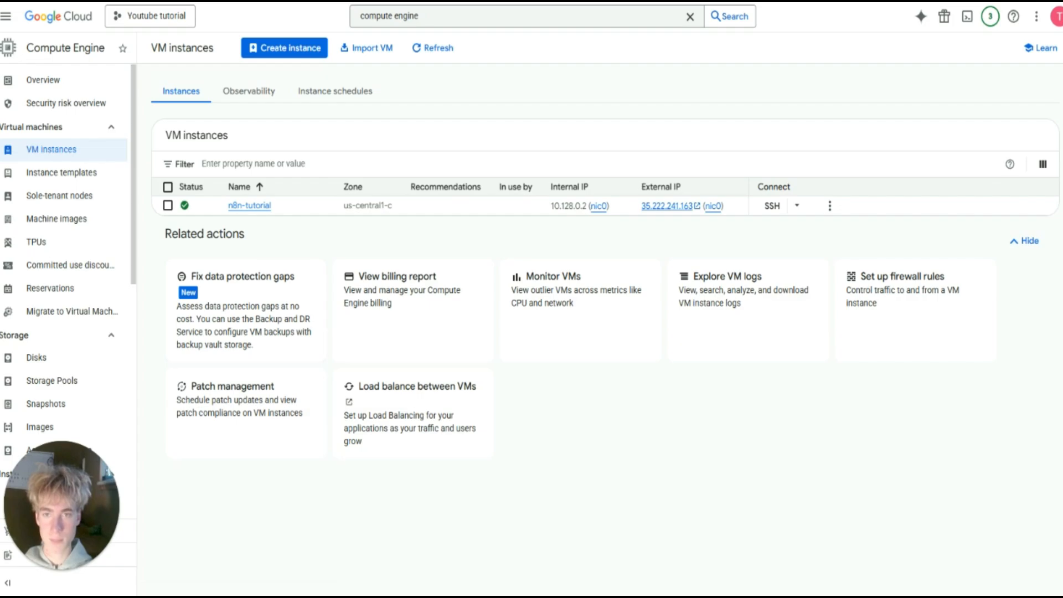
{"action": "key", "text": "alt+Tab"}
{"action": "left_click", "coordinate": [461, 558]}
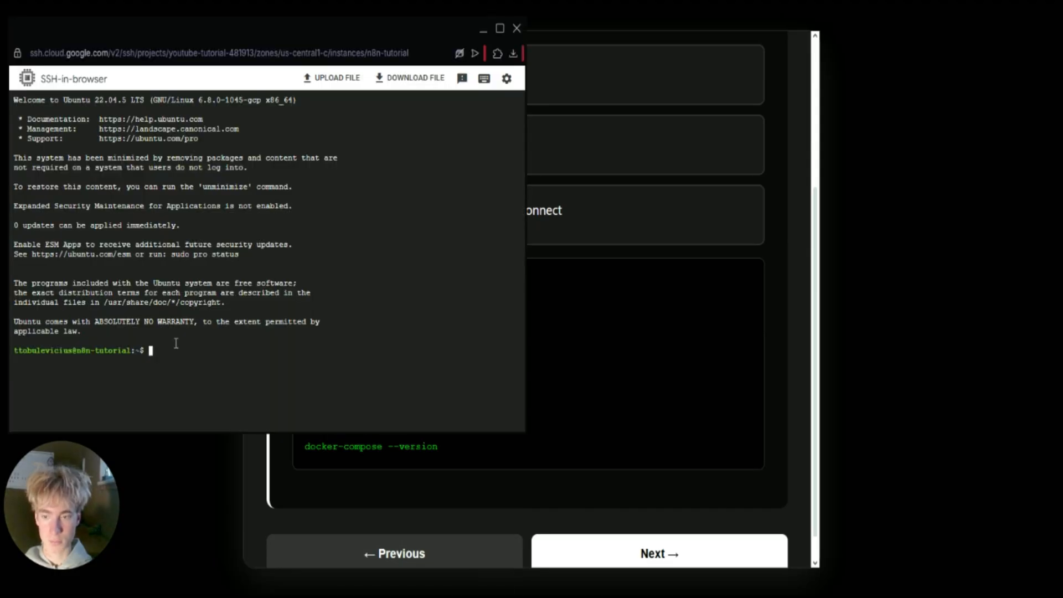
{"action": "key", "text": "ctrl+v"}
{"action": "key", "text": "Return"}
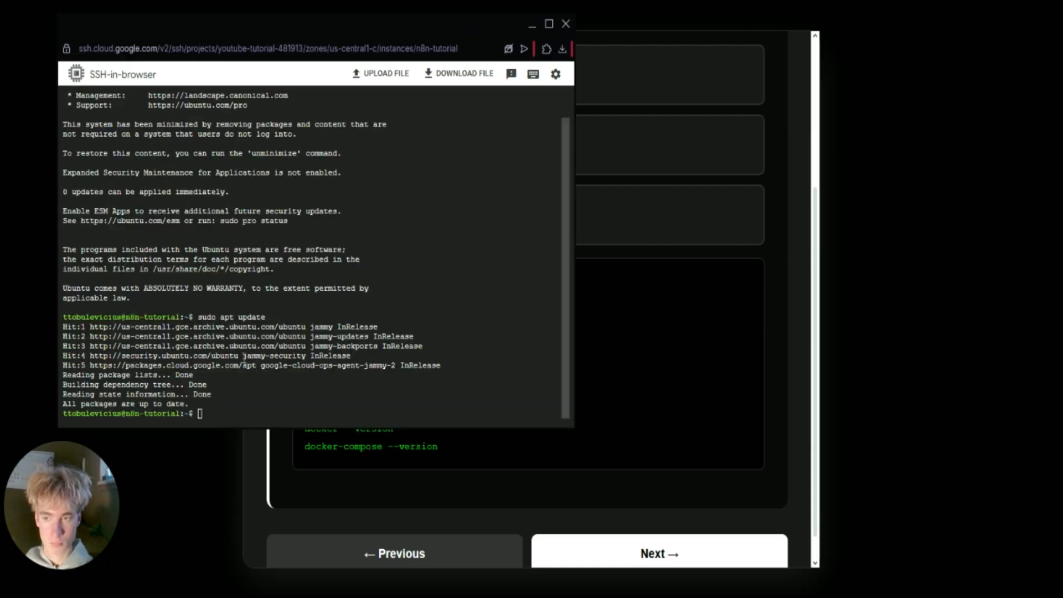
Install docker.io and docker-compose on the VM.
{"action": "key", "text": "ctrl+v"}
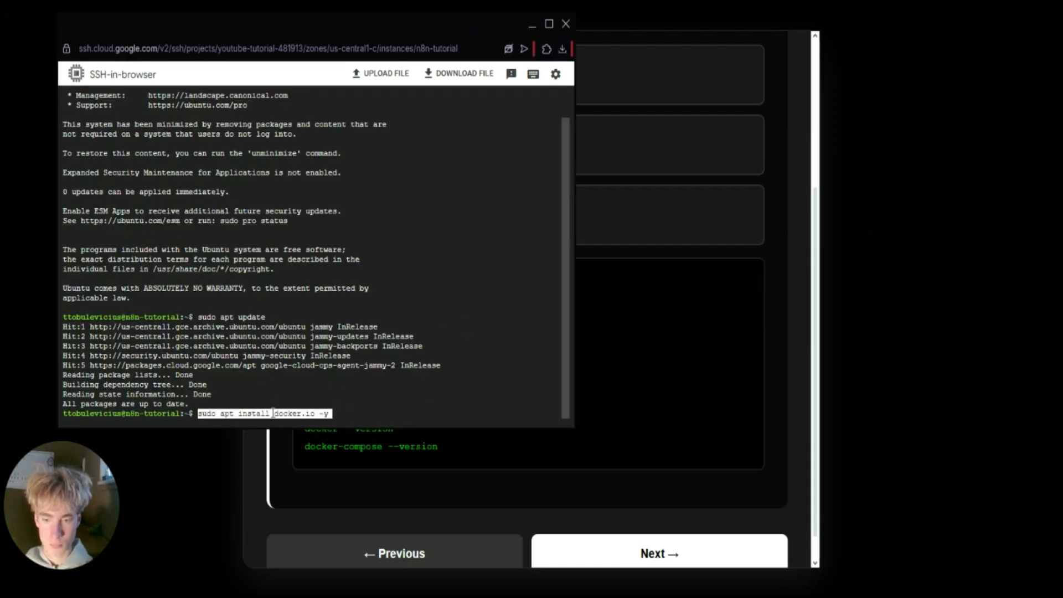
{"action": "key", "text": "Return"}
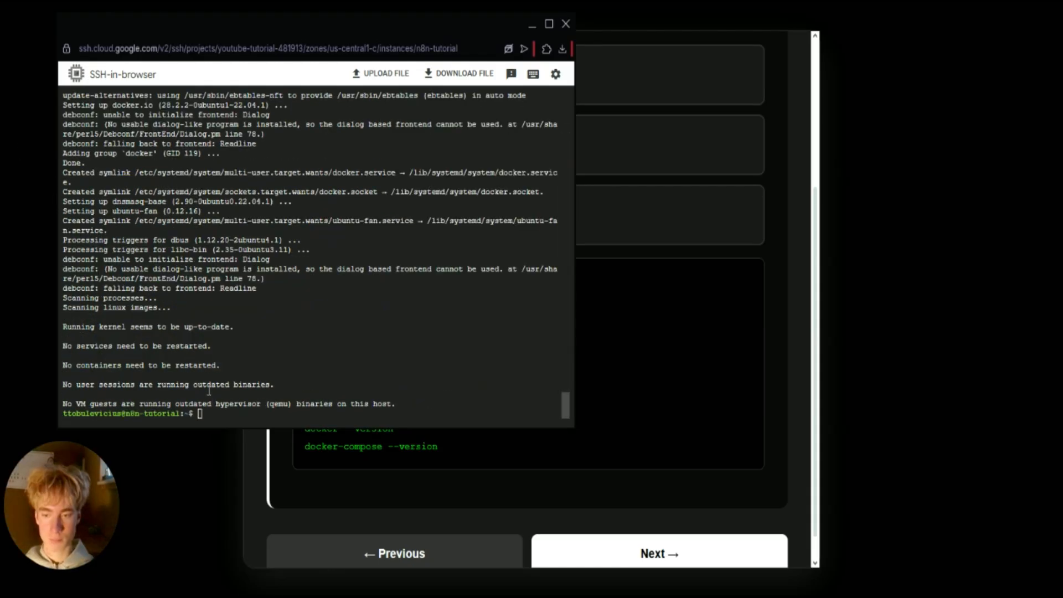
{"action": "key", "text": "ctrl+v"}
{"action": "key", "text": "Return"}
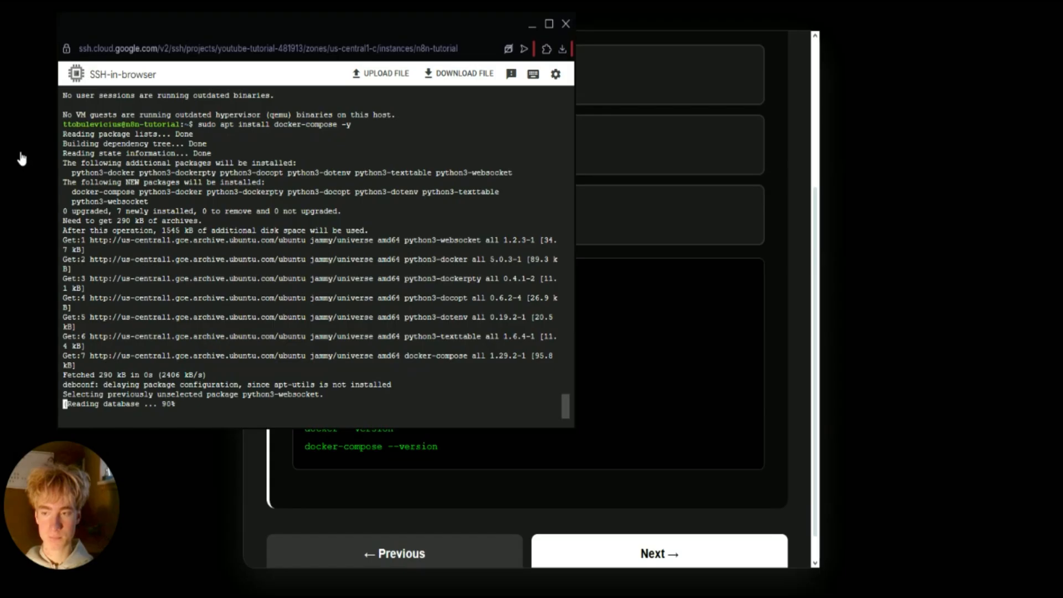
Add the user to the docker group with usermod, then exit the shell.
{"action": "key", "text": "ctrl+v"}
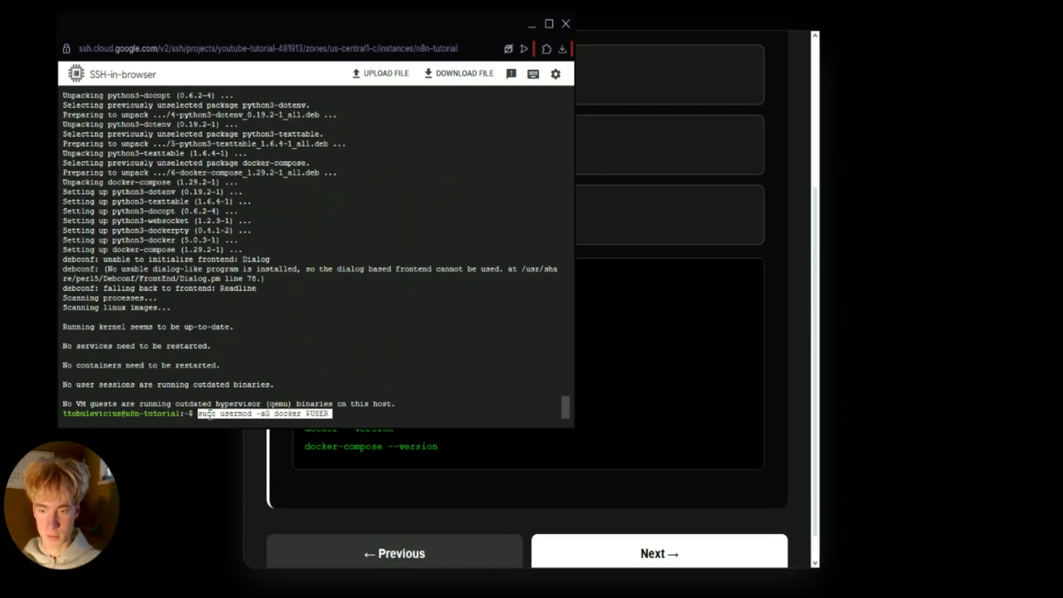
{"action": "key", "text": "Return"}
{"action": "type", "text": "exit"}
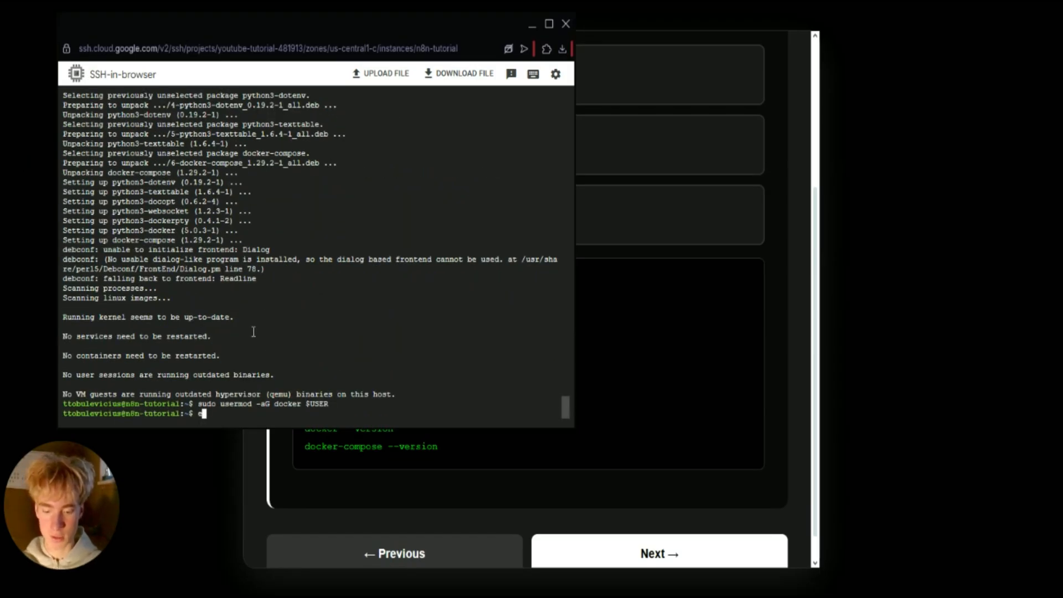
{"action": "key", "text": "Return"}
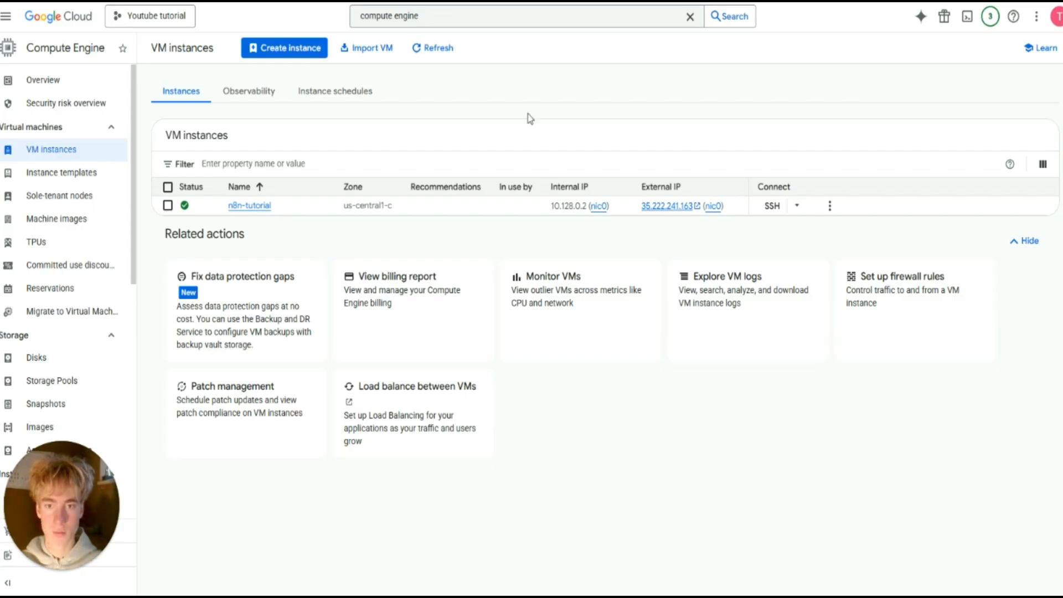
Reconnect over SSH and verify Docker 28.2.2 and docker-compose 1.29.2 with --version.
{"action": "left_click", "coordinate": [772, 206]}
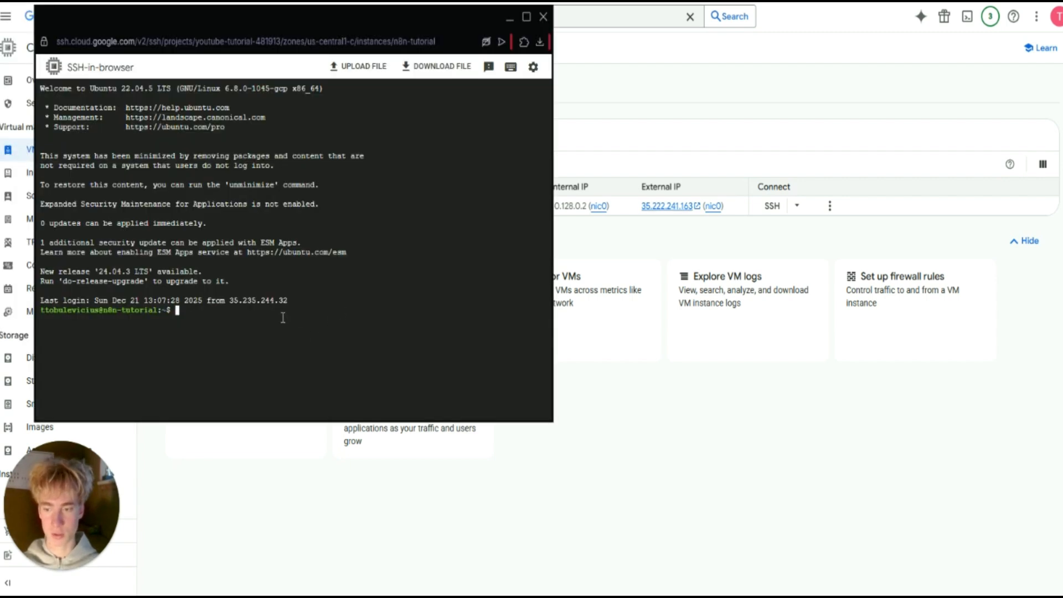
{"action": "type", "text": "docker "}
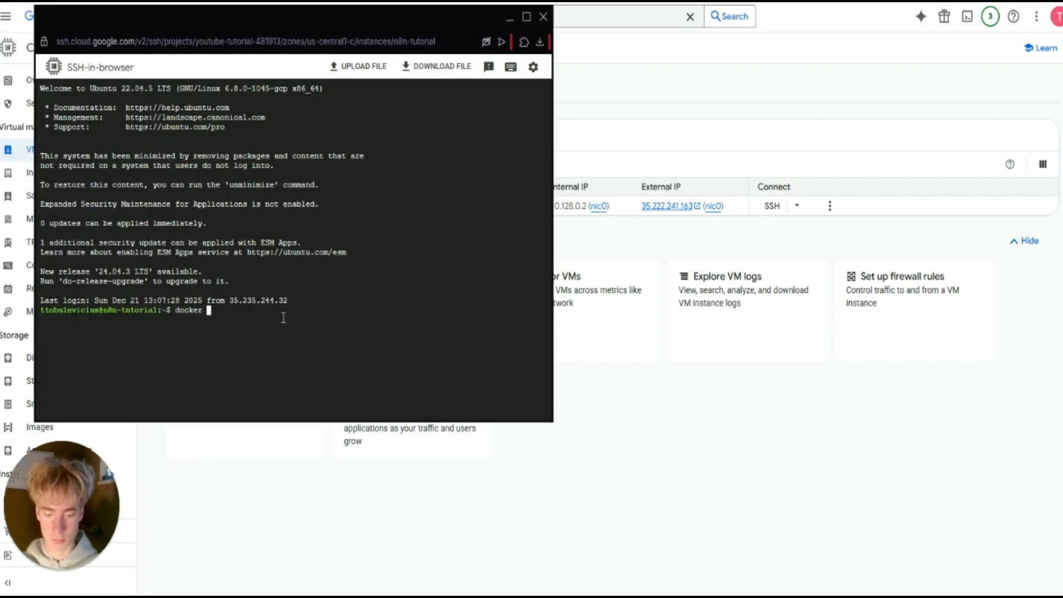
{"action": "type", "text": "--version"}
{"action": "key", "text": "Return"}
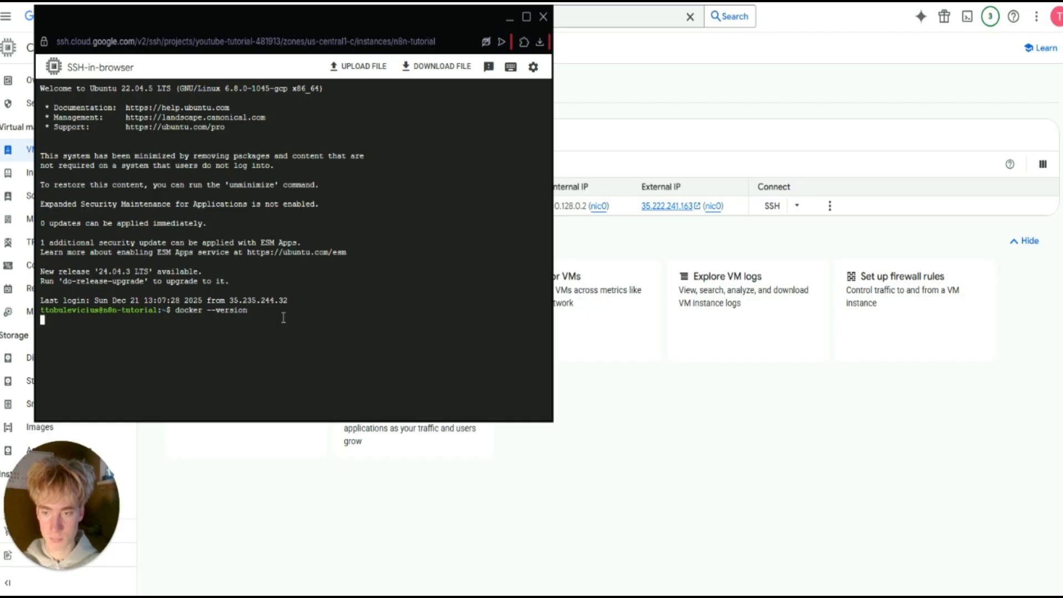
{"action": "type", "text": "docke"}
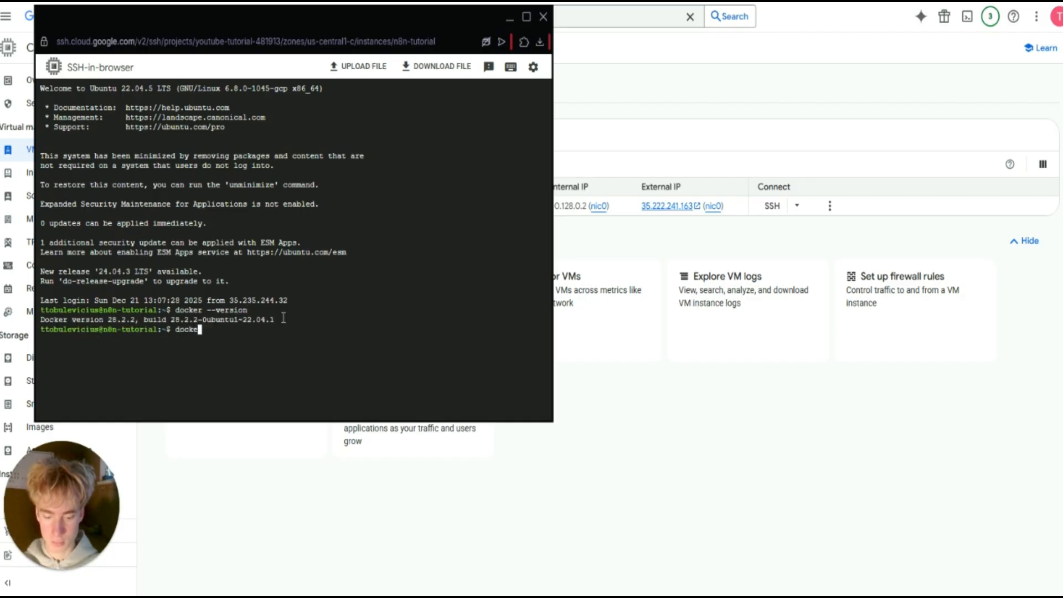
{"action": "type", "text": "r-com"}
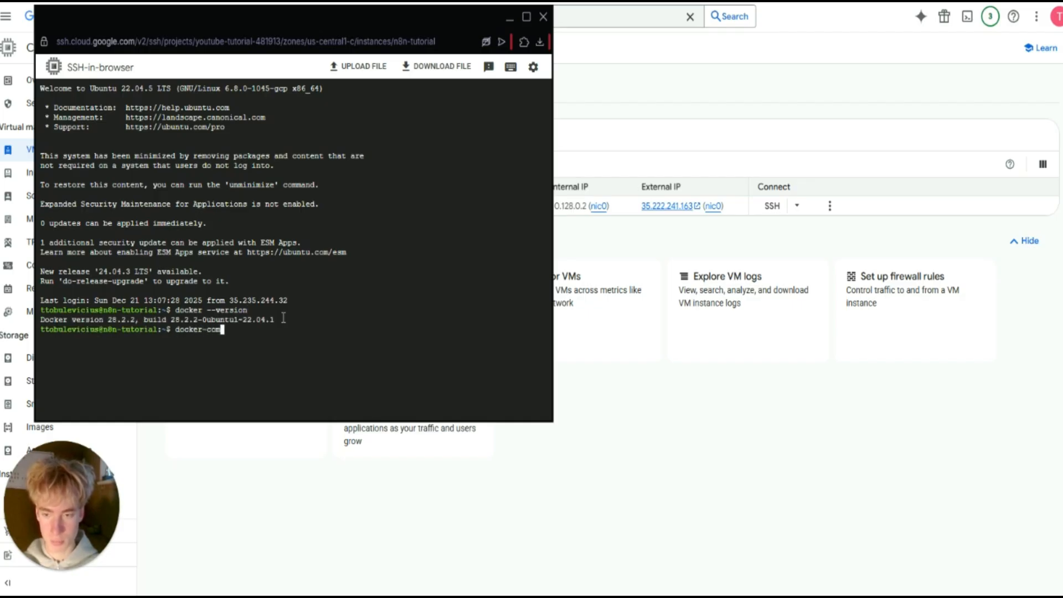
{"action": "type", "text": "pose --version"}
{"action": "key", "text": "Return"}
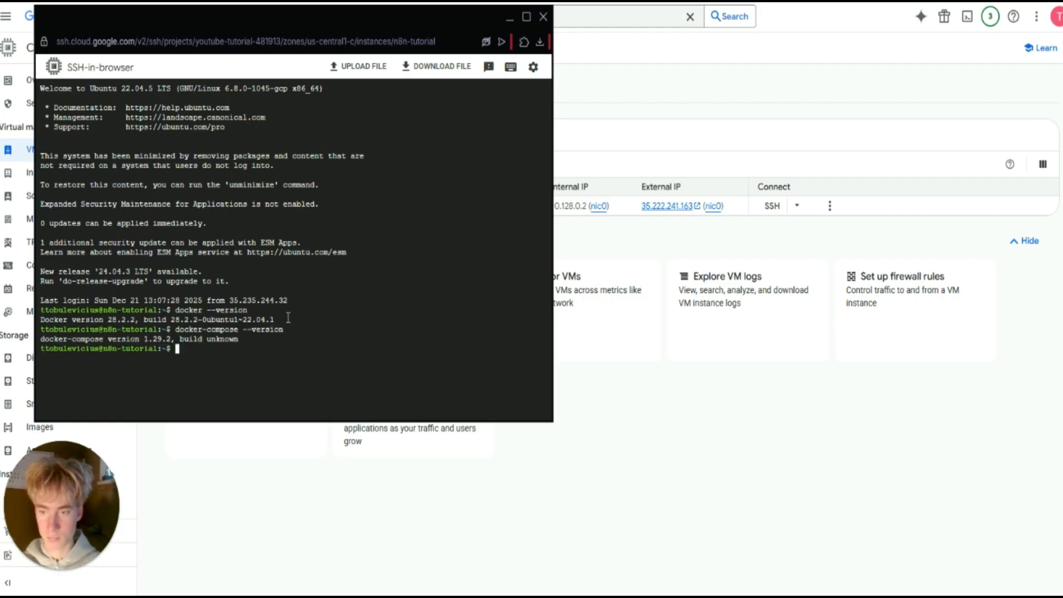
{"action": "left_click_drag", "start_coordinate": [106, 320], "coordinate": [158, 340]}
{"action": "left_click", "coordinate": [162, 345]}
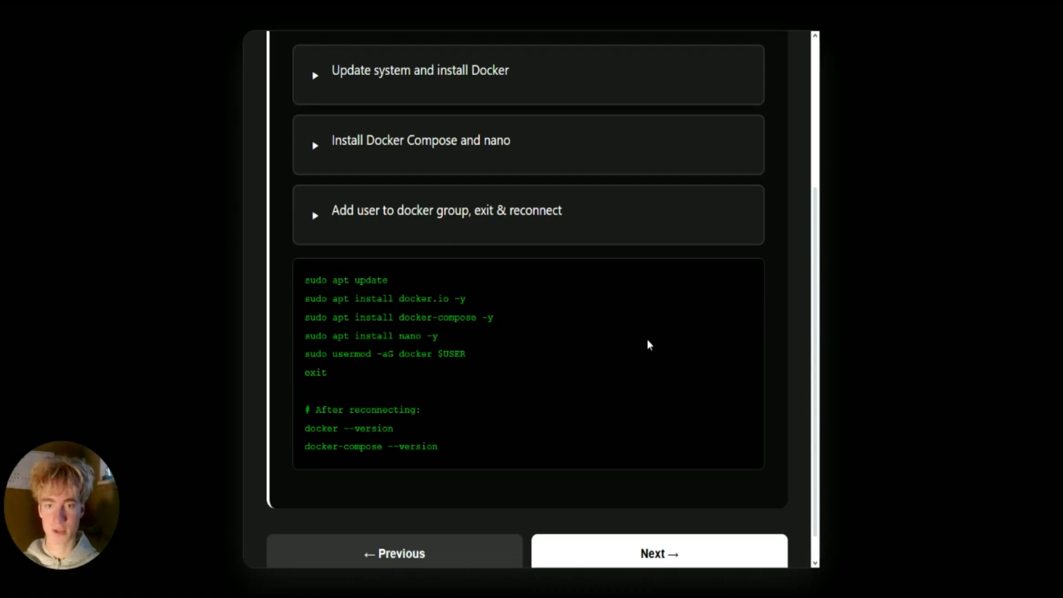
Create the ~/.yttut/data folder with 'mkdir -p ~/.yttut/data'.
{"action": "left_click", "coordinate": [650, 553]}
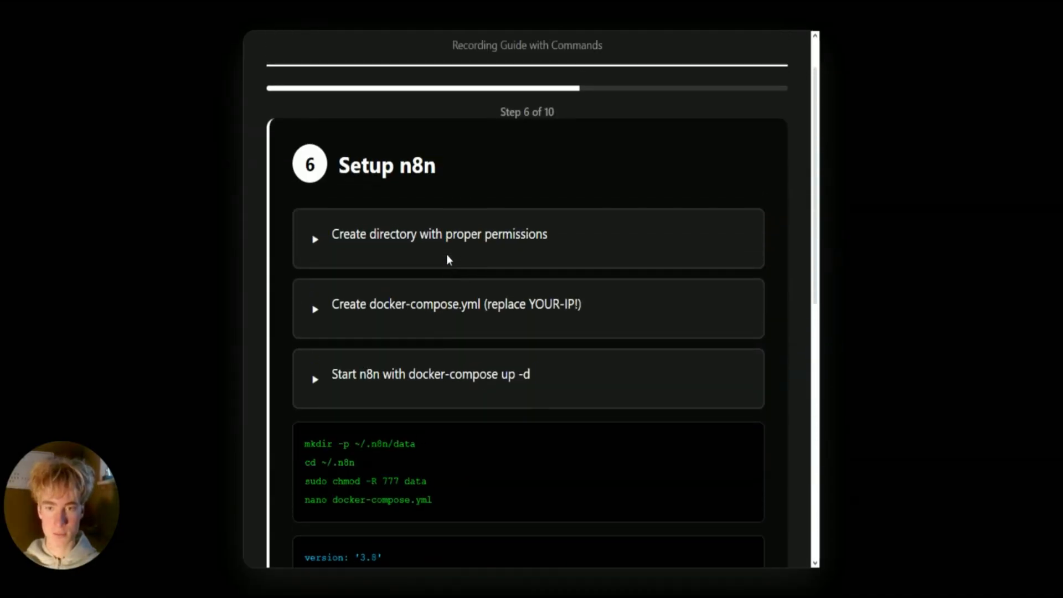
{"action": "scroll", "coordinate": [416, 228], "scroll_direction": "down", "scroll_amount": 3}
{"action": "scroll", "coordinate": [440, 234], "scroll_direction": "down", "scroll_amount": 1}
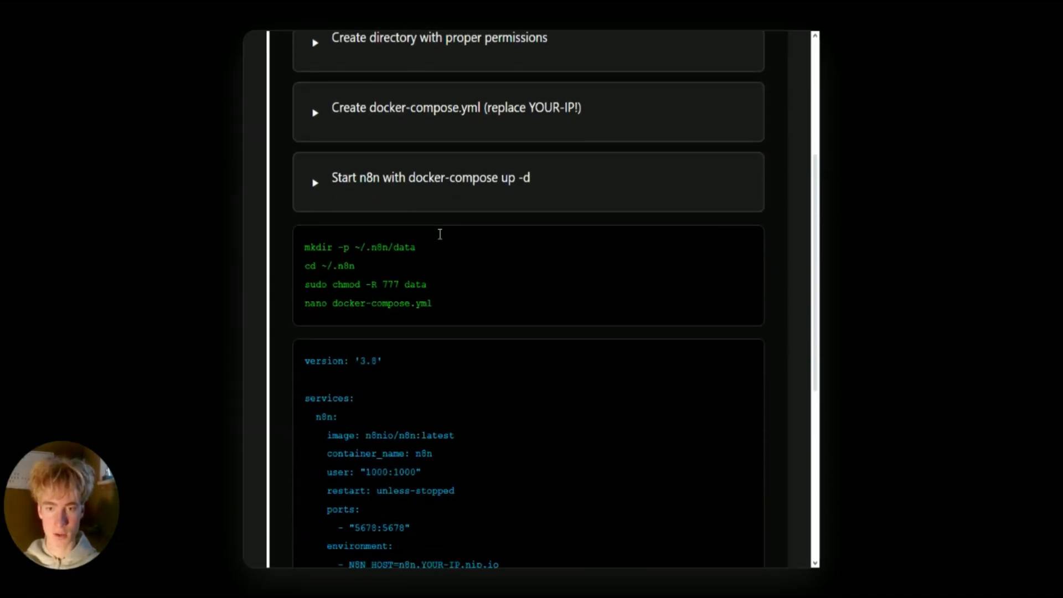
{"action": "triple_click", "coordinate": [443, 247]}
{"action": "left_click", "coordinate": [455, 317]}
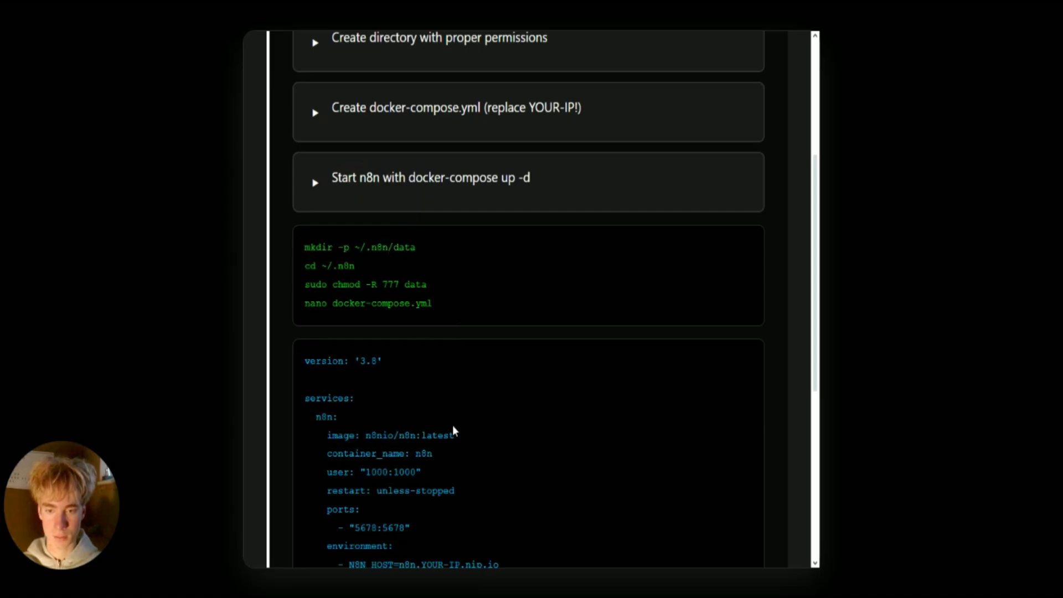
{"action": "left_click_drag", "start_coordinate": [416, 247], "coordinate": [305, 247]}
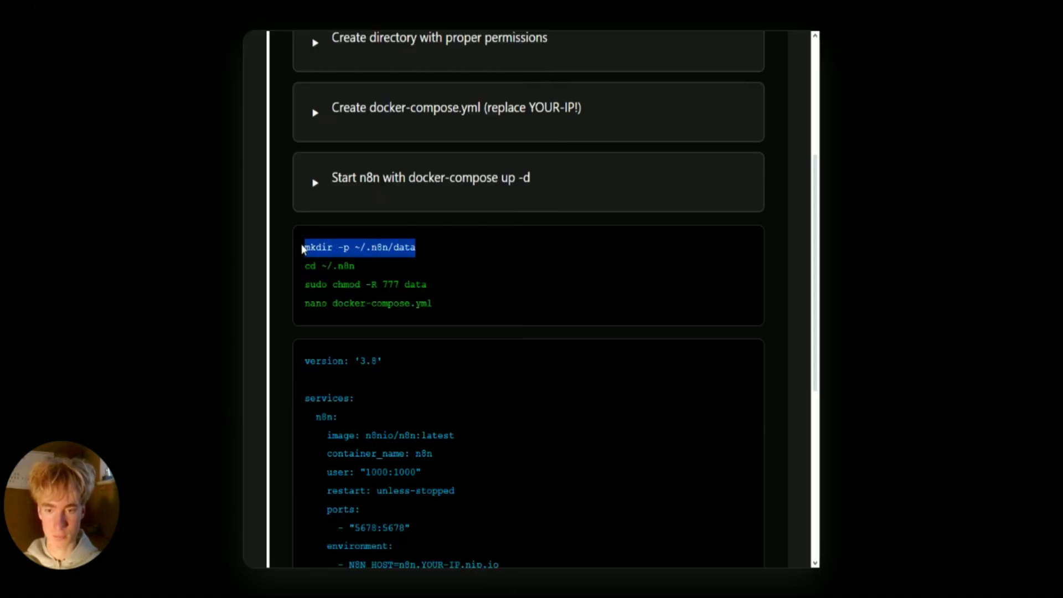
{"action": "left_click", "coordinate": [444, 569]}
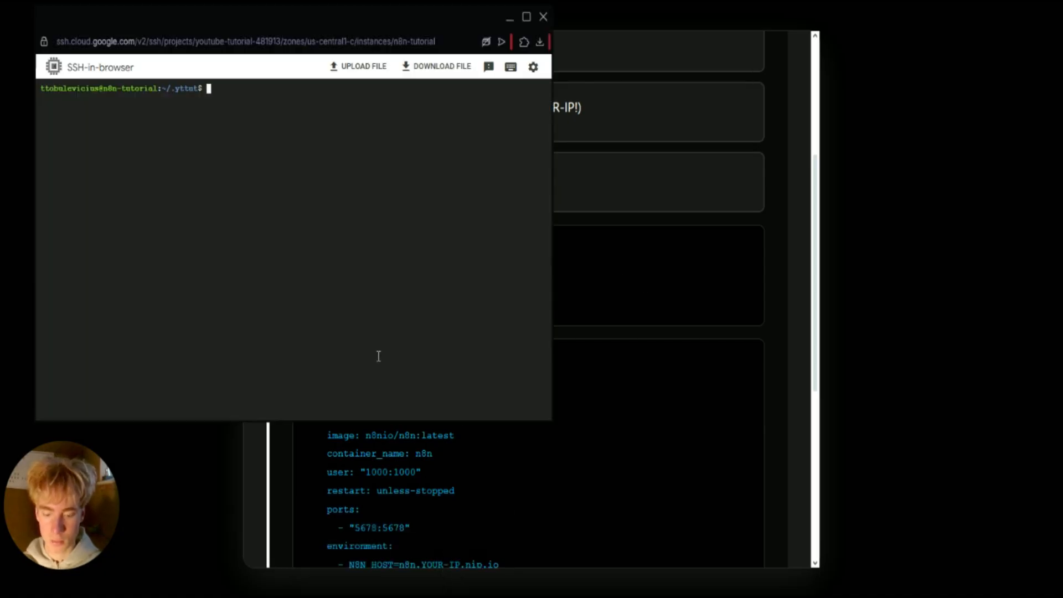
{"action": "type", "text": "mkdir"}
{"action": "key", "text": "BackSpace"}
{"action": "key", "text": "BackSpace"}
{"action": "key", "text": "BackSpace"}
{"action": "key", "text": "BackSpace"}
{"action": "key", "text": "BackSpace"}
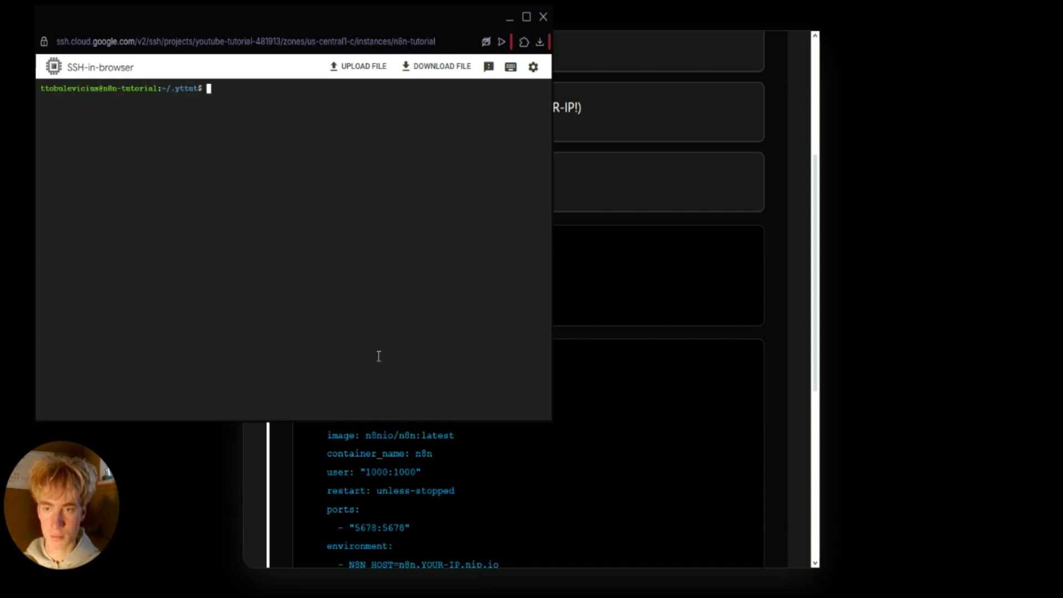
{"action": "key", "text": "ctrl+v"}
{"action": "key", "text": "Left"}
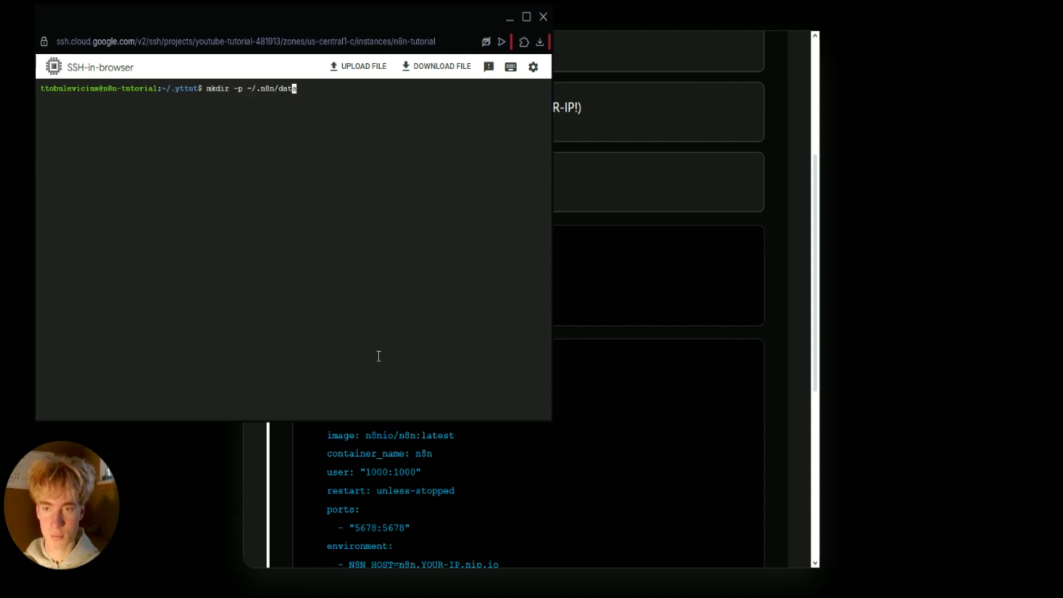
{"action": "key", "text": "Right"}
{"action": "key", "text": "BackSpace"}
{"action": "key", "text": "BackSpace"}
{"action": "key", "text": "BackSpace"}
{"action": "key", "text": "BackSpace"}
{"action": "key", "text": "BackSpace"}
{"action": "key", "text": "BackSpace"}
{"action": "key", "text": "BackSpace"}
{"action": "key", "text": "BackSpace"}
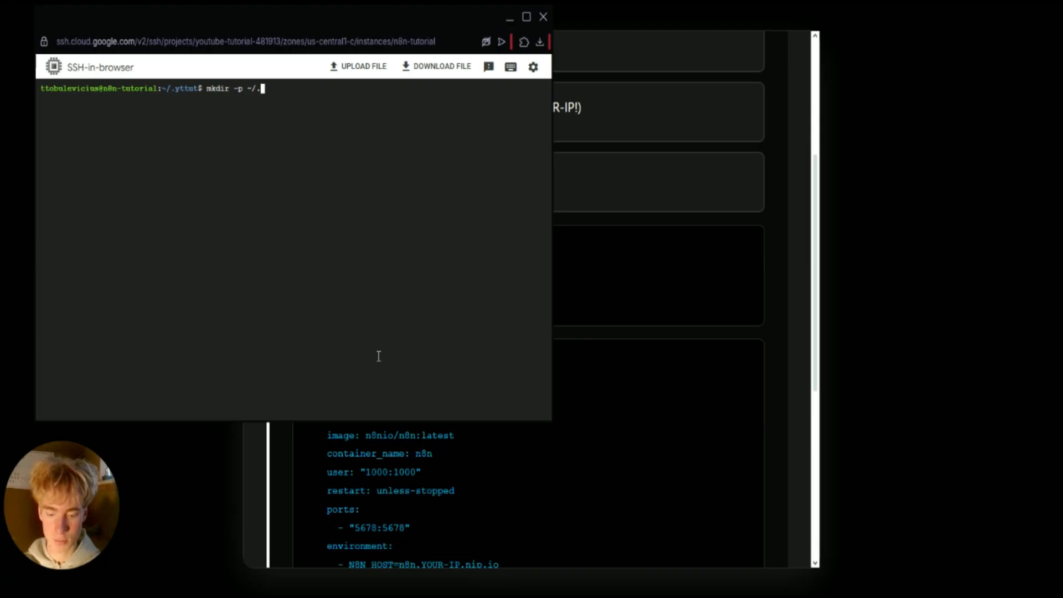
{"action": "type", "text": "yttut"}
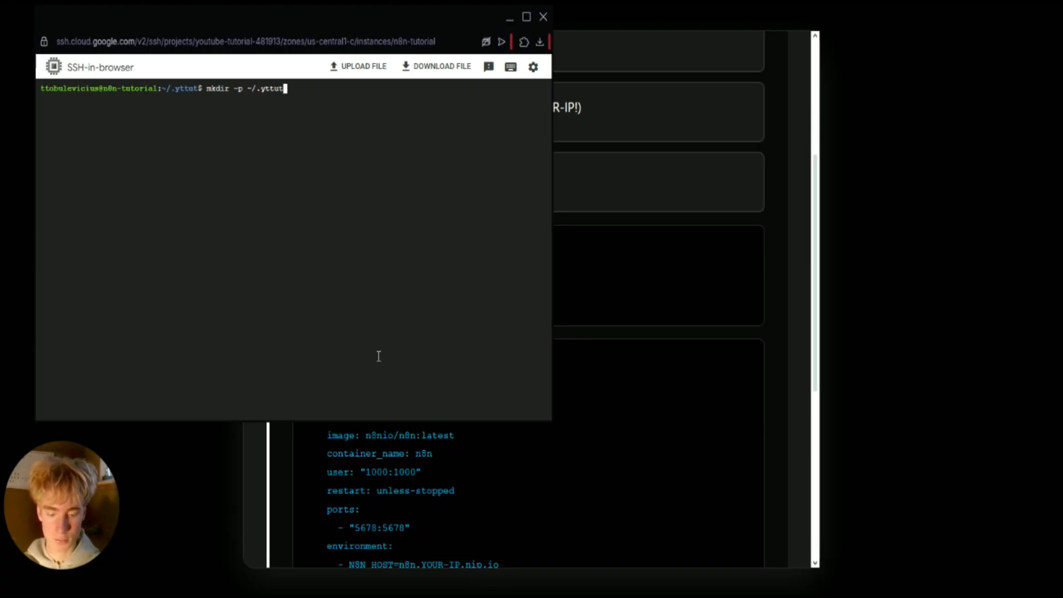
{"action": "type", "text": "/data"}
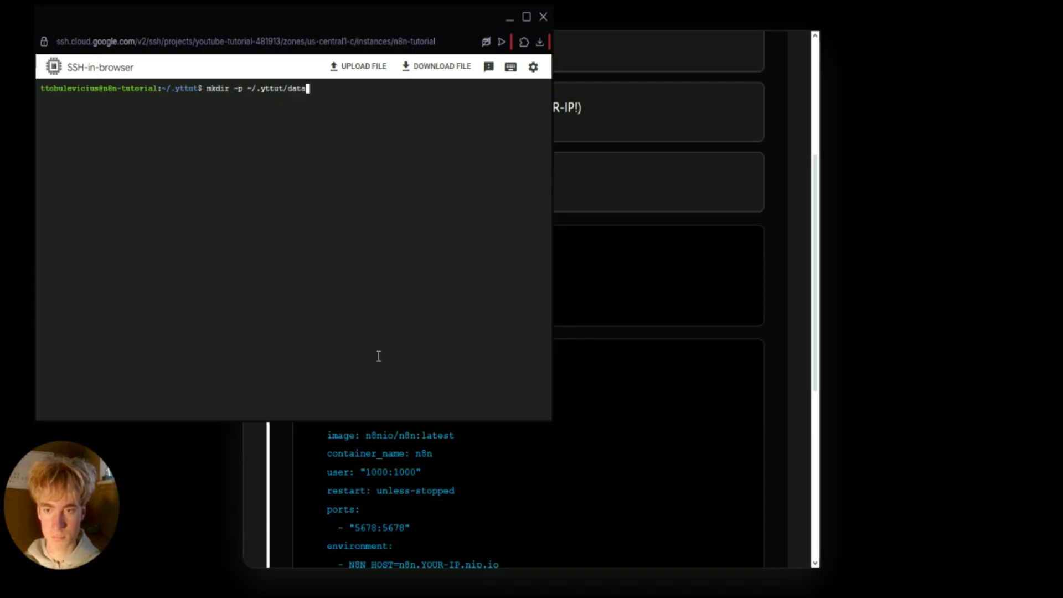
{"action": "key", "text": "Return"}
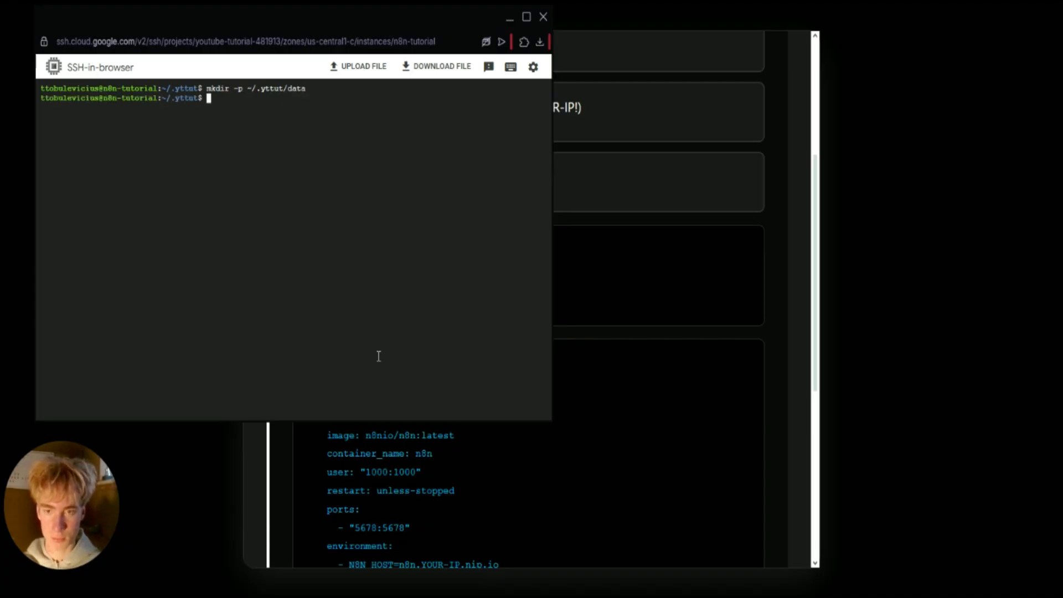
Change into ~/.yttut and run 'sudo chmod -R 777 data'.
{"action": "left_click_drag", "start_coordinate": [283, 91], "coordinate": [247, 89]}
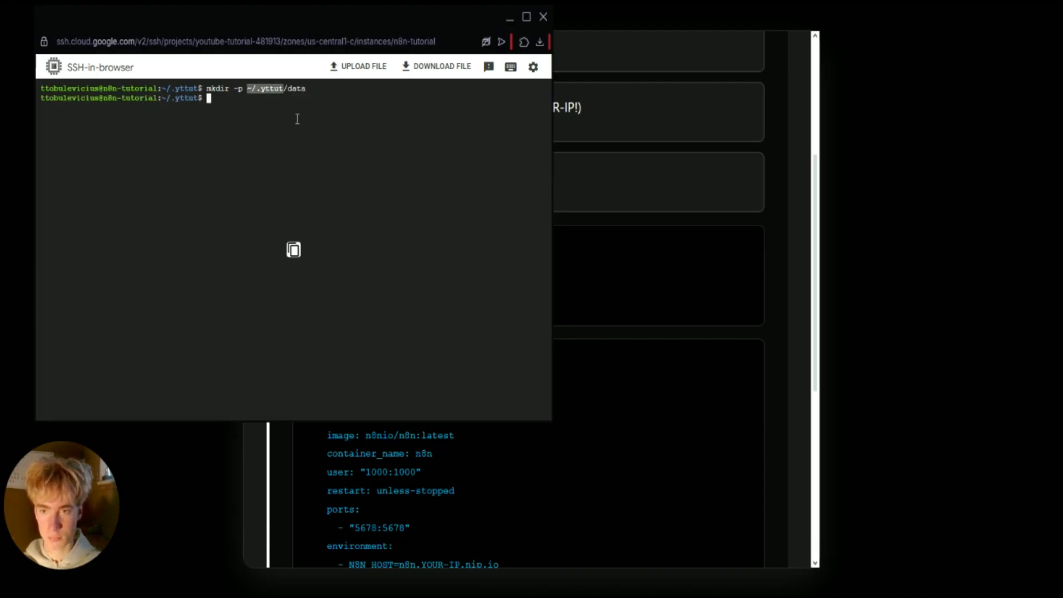
{"action": "left_click", "coordinate": [327, 143]}
{"action": "type", "text": "cd"}
{"action": "type", "text": "~/.yttut"}
{"action": "key", "text": "Return"}
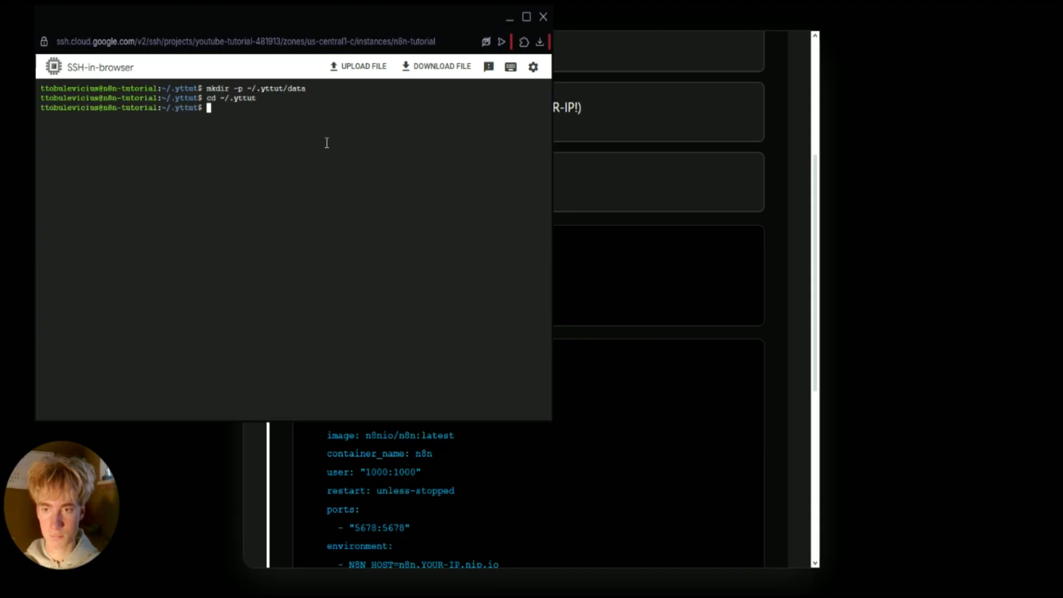
{"action": "left_click", "coordinate": [607, 163]}
{"action": "left_click_drag", "start_coordinate": [436, 287], "coordinate": [304, 284]}
{"action": "key", "text": "ctrl+c"}
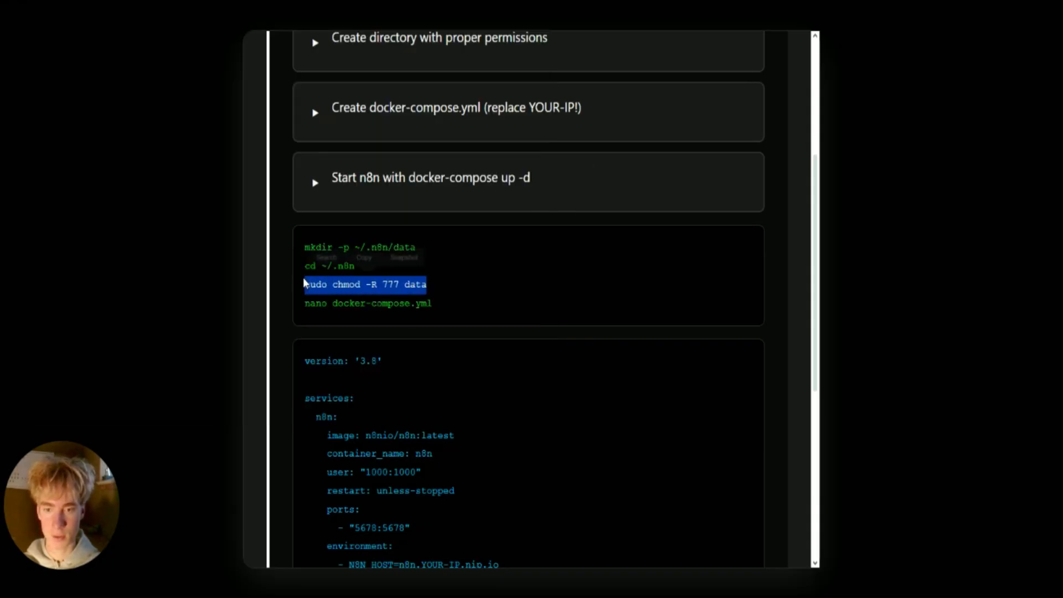
{"action": "left_click", "coordinate": [416, 593]}
{"action": "left_click", "coordinate": [460, 570]}
{"action": "key", "text": "ctrl+v"}
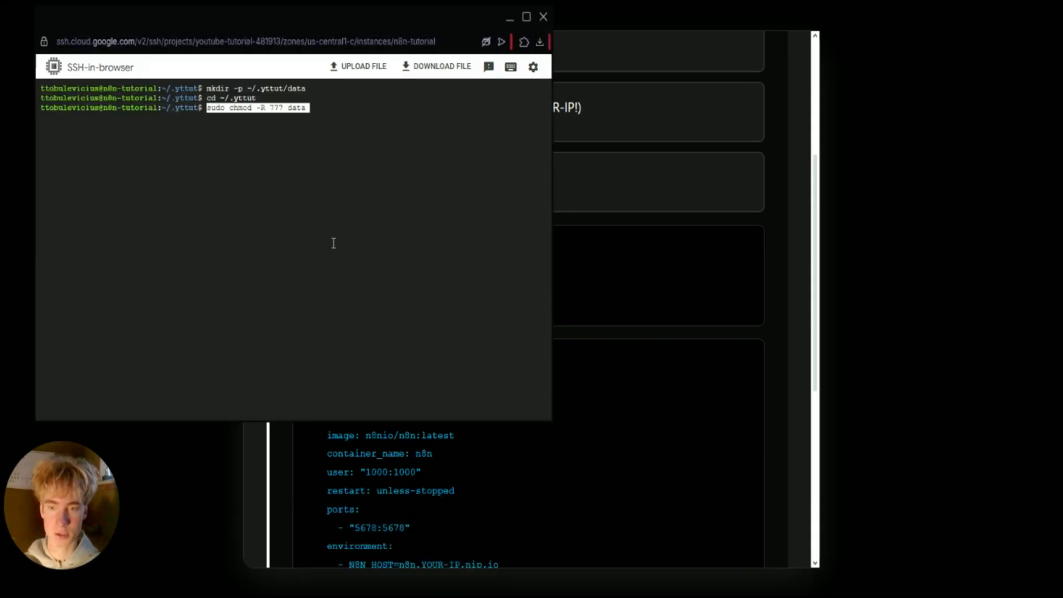
{"action": "key", "text": "Return"}
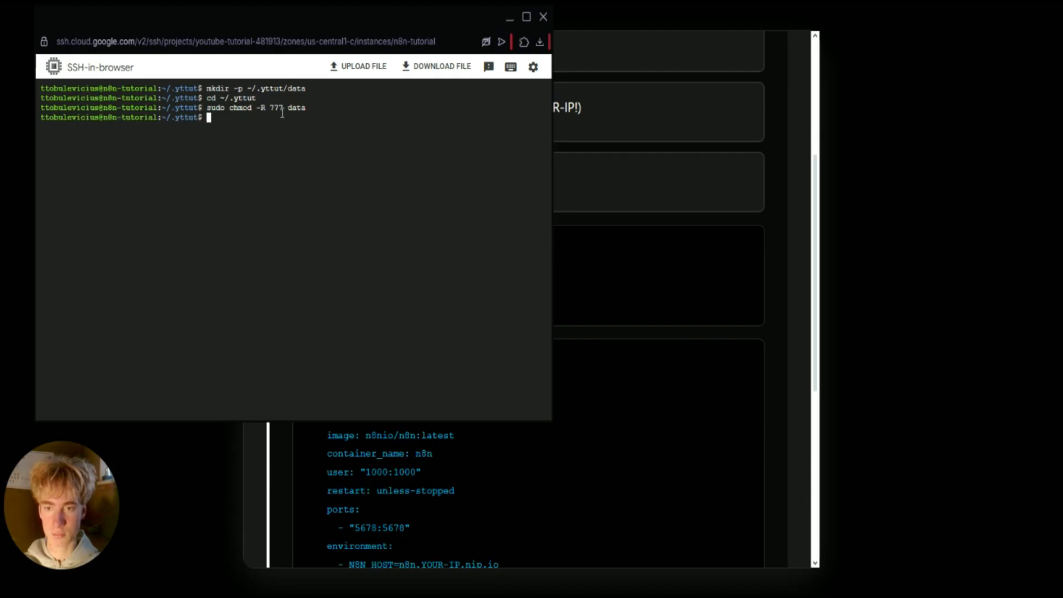
Install nano and open a new docker-compose.yml in it.
{"action": "left_click", "coordinate": [571, 155]}
{"action": "scroll", "coordinate": [503, 328], "scroll_direction": "down", "scroll_amount": 1}
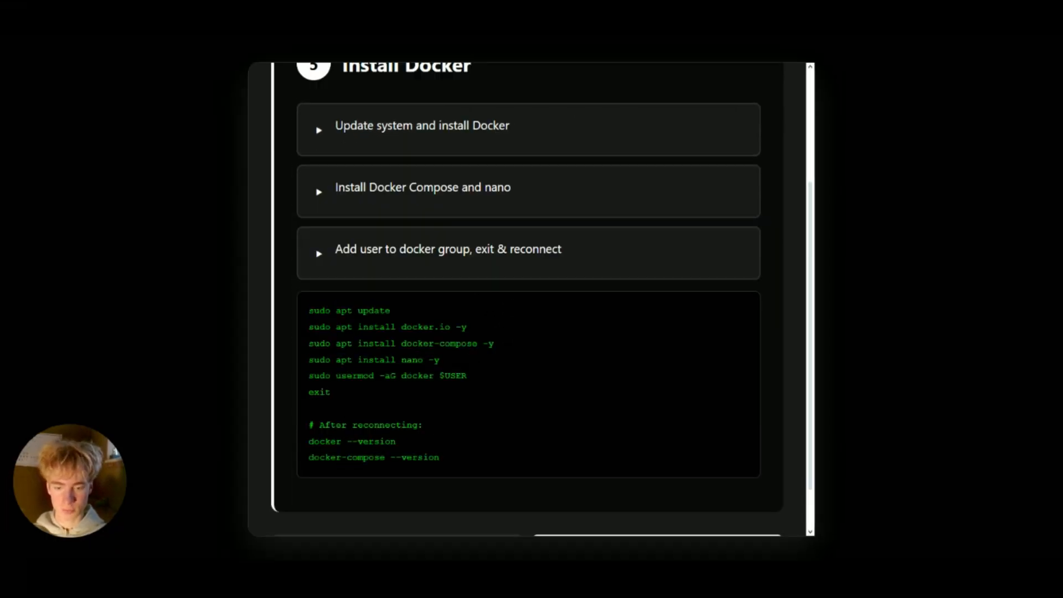
{"action": "left_click", "coordinate": [468, 500]}
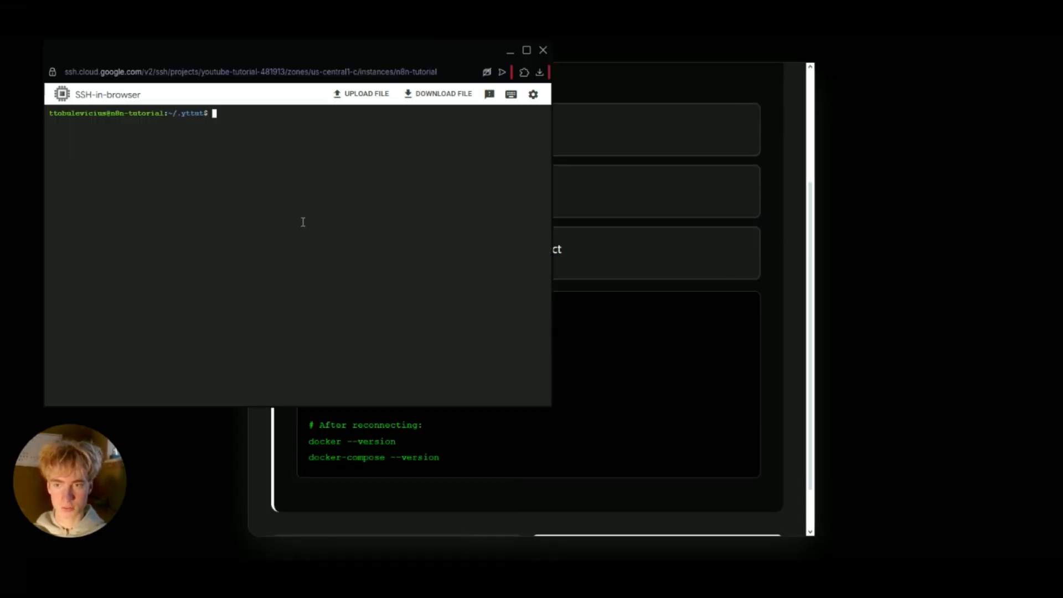
{"action": "type", "text": "sudo apt install nano -y"}
{"action": "key", "text": "Return"}
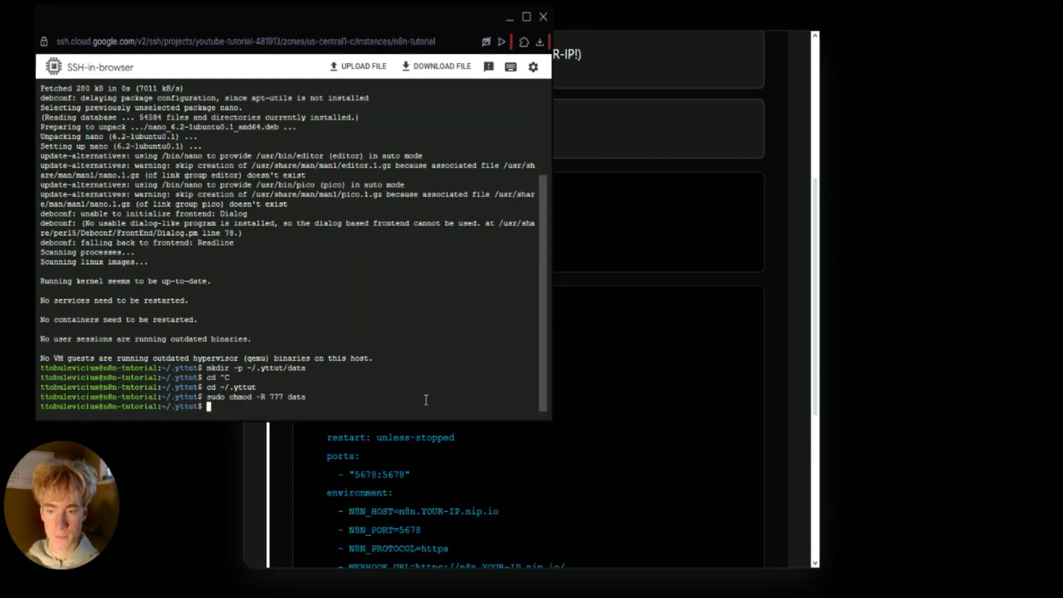
{"action": "type", "text": "nano docker-compose.yml"}
{"action": "key", "text": "Return"}
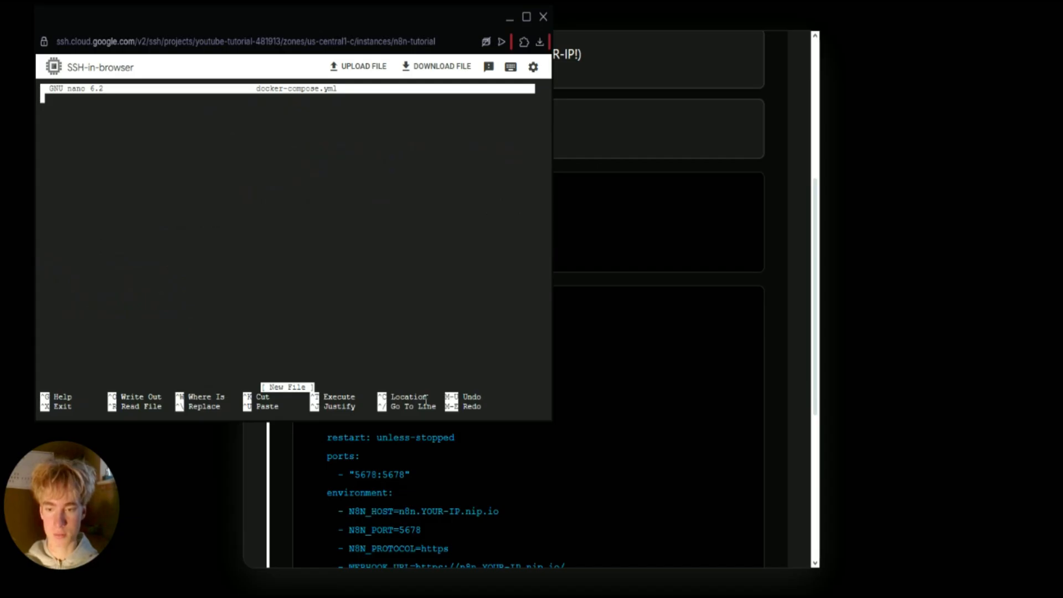
Copy the tutorial's n8n docker-compose YAML and paste it into the empty docker-compose.yml in nano.
{"action": "left_click", "coordinate": [680, 258]}
{"action": "scroll", "coordinate": [629, 323], "scroll_direction": "down", "scroll_amount": 5}
{"action": "left_click_drag", "start_coordinate": [304, 113], "coordinate": [592, 441]}
{"action": "key", "text": "ctrl+c"}
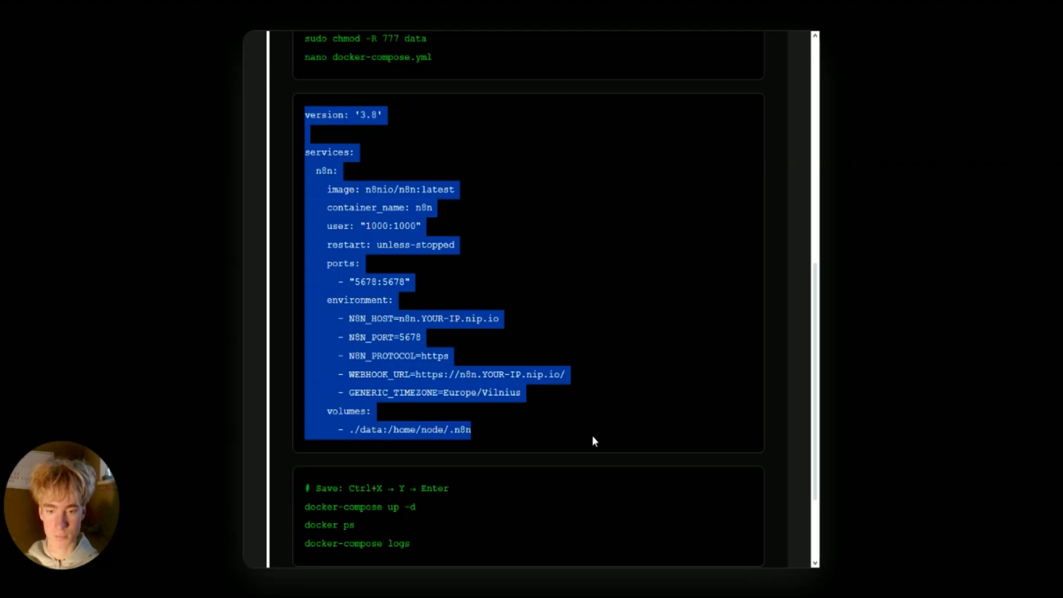
{"action": "left_click", "coordinate": [583, 384]}
{"action": "mouse_move", "coordinate": [401, 597]}
{"action": "left_click", "coordinate": [475, 559]}
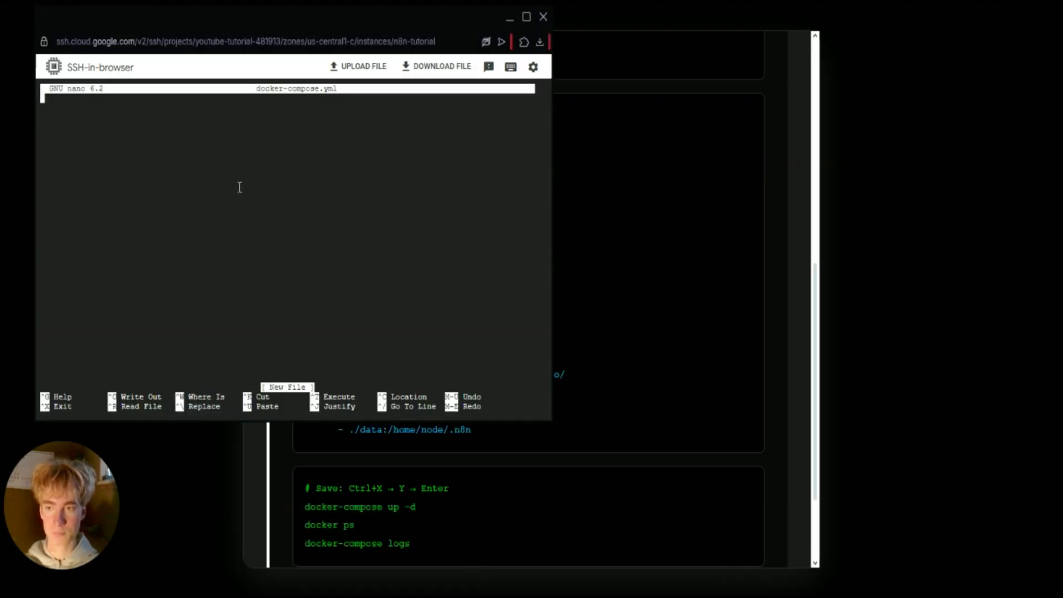
{"action": "key", "text": "ctrl+v"}
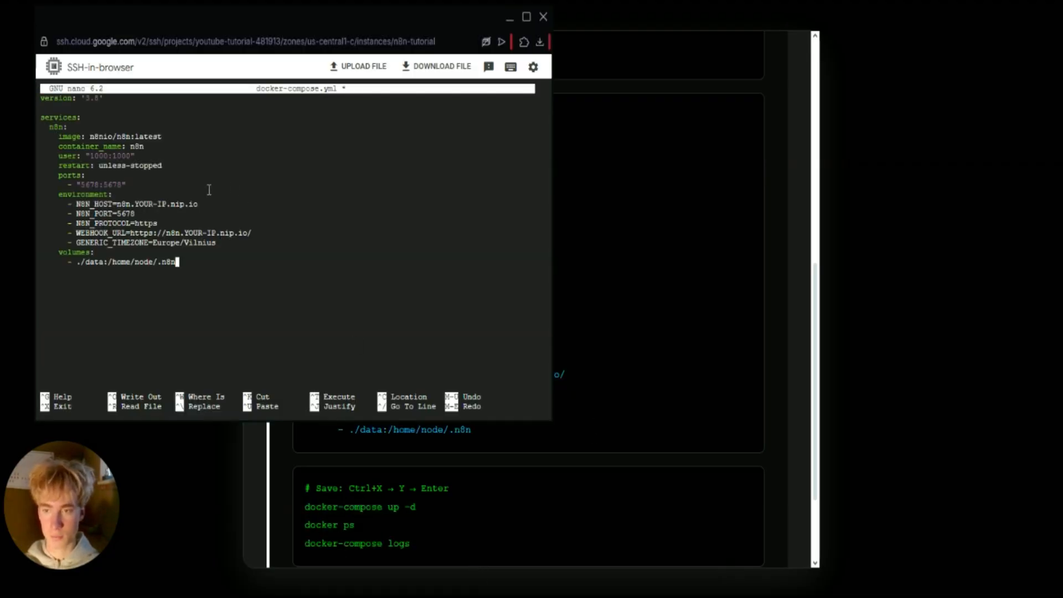
Remove the stray slashes and erase the YOUR-IP placeholder on the N8N_HOST line.
{"action": "type", "text": "///////"}
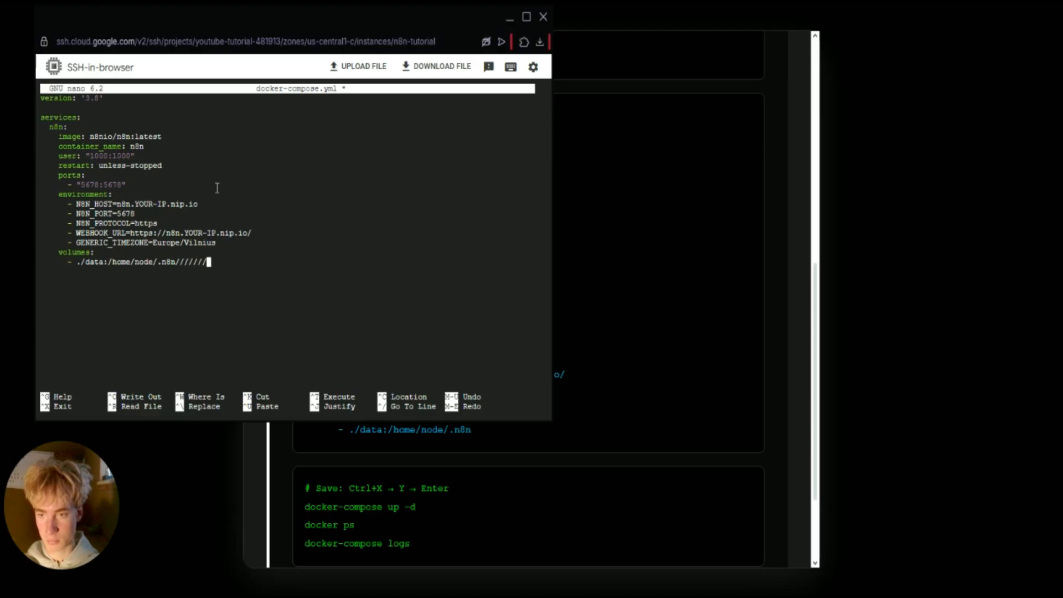
{"action": "key", "text": "BackSpace"}
{"action": "key", "text": "BackSpace"}
{"action": "key", "text": "BackSpace"}
{"action": "key", "text": "BackSpace"}
{"action": "key", "text": "BackSpace"}
{"action": "key", "text": "BackSpace"}
{"action": "key", "text": "BackSpace"}
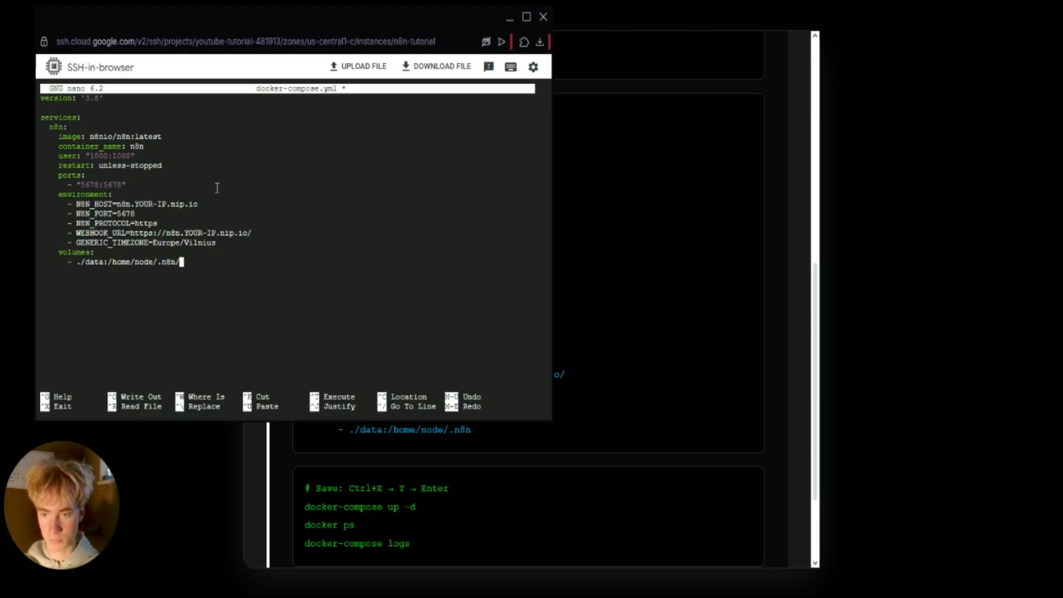
{"action": "key", "text": "Up"}
{"action": "key", "text": "Up"}
{"action": "key", "text": "Up"}
{"action": "key", "text": "Up"}
{"action": "key", "text": "Up"}
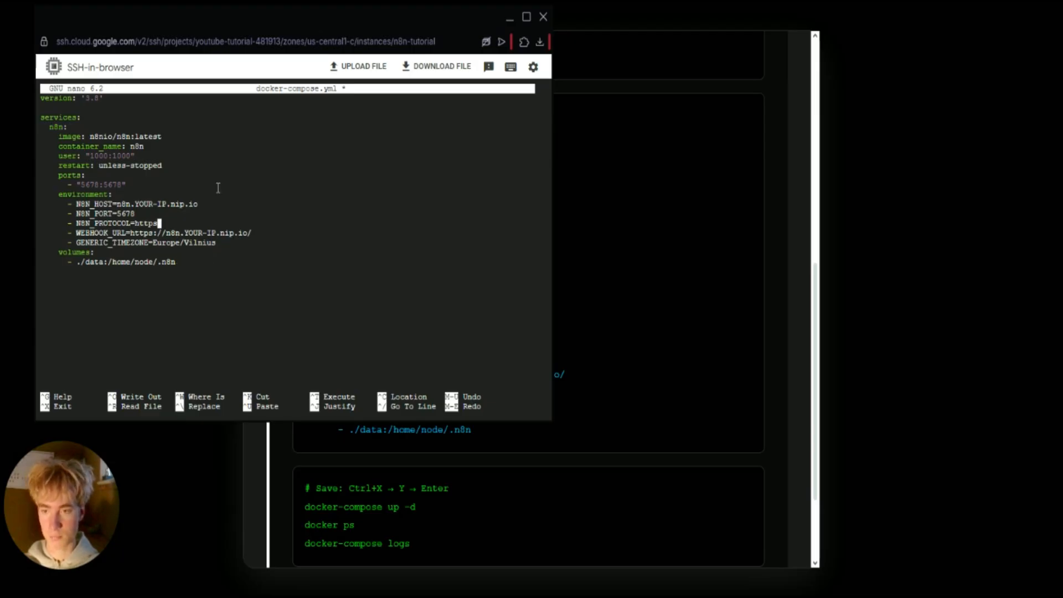
{"action": "key", "text": "Left"}
{"action": "key", "text": "Left"}
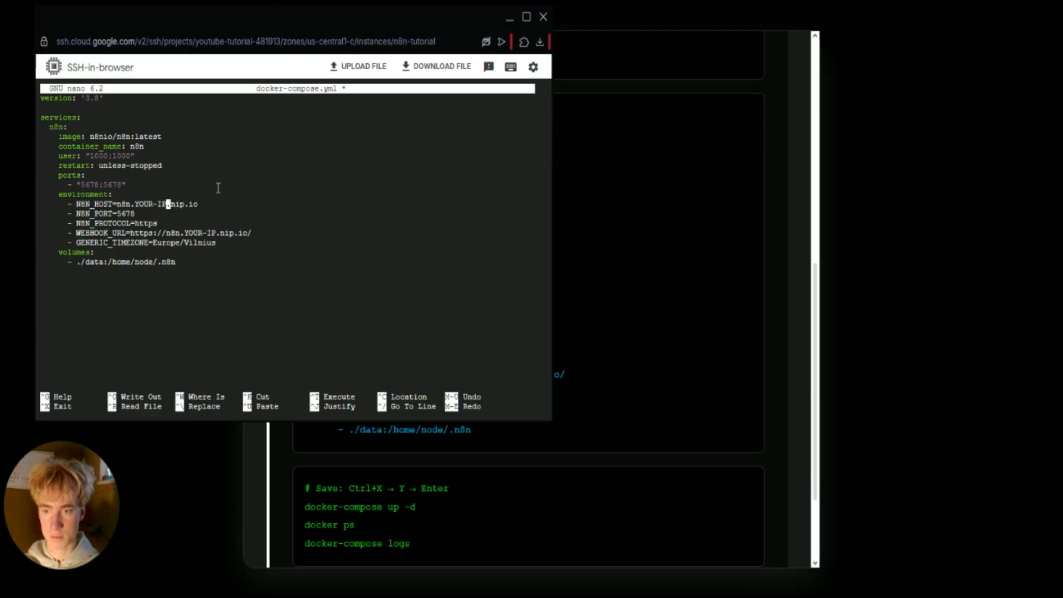
{"action": "key", "text": "BackSpace"}
{"action": "key", "text": "BackSpace"}
{"action": "key", "text": "BackSpace"}
{"action": "key", "text": "BackSpace"}
{"action": "key", "text": "BackSpace"}
{"action": "key", "text": "BackSpace"}
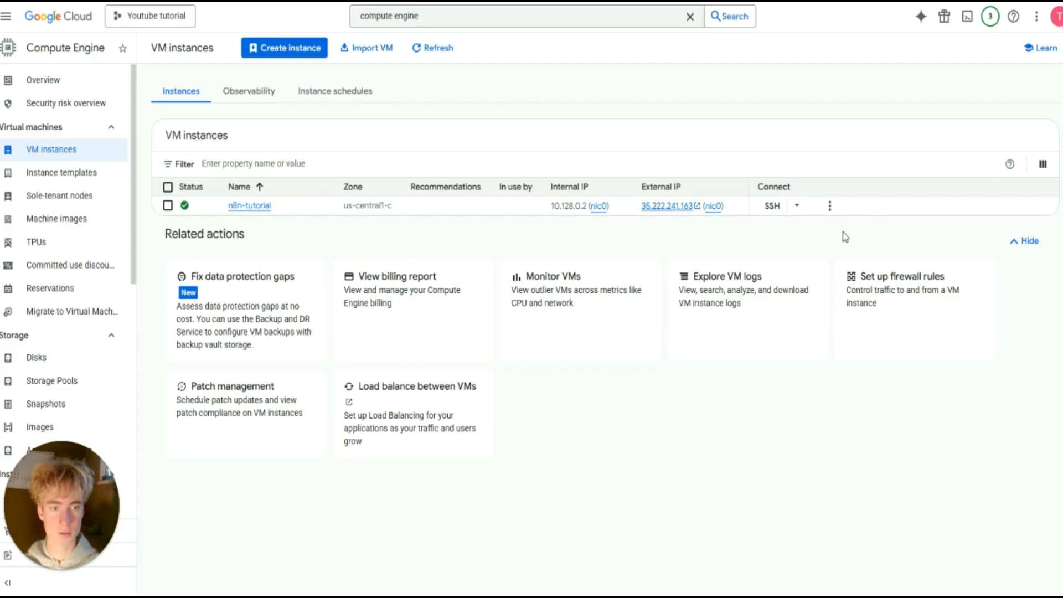
Paste the VM's external IP 35.222.241.163 into N8N_HOST and clear YOUR-IP from WEBHOOK_URL.
{"action": "left_click", "coordinate": [733, 205]}
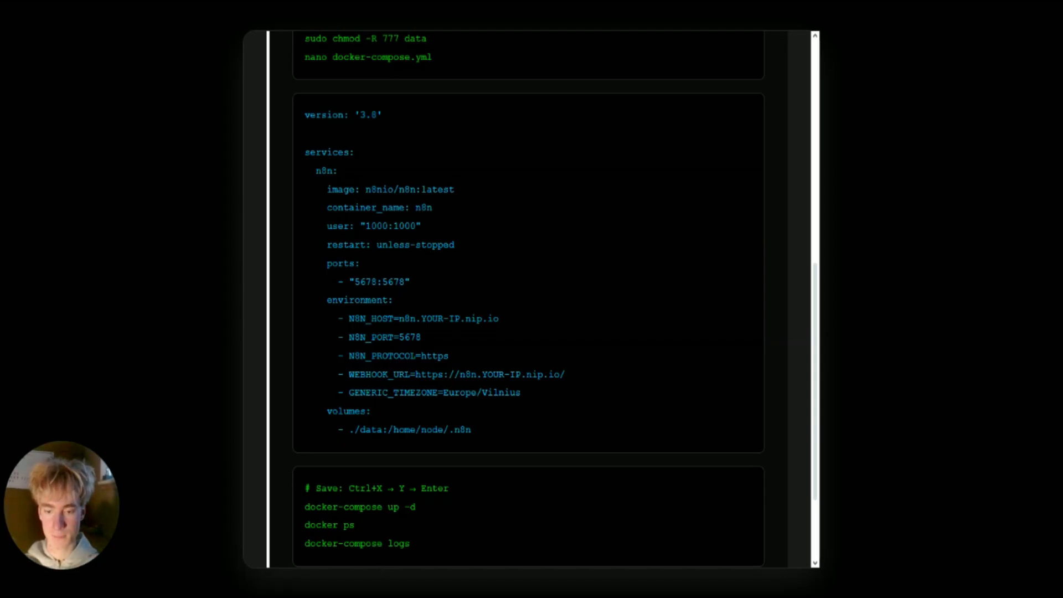
{"action": "key", "text": "alt+Tab"}
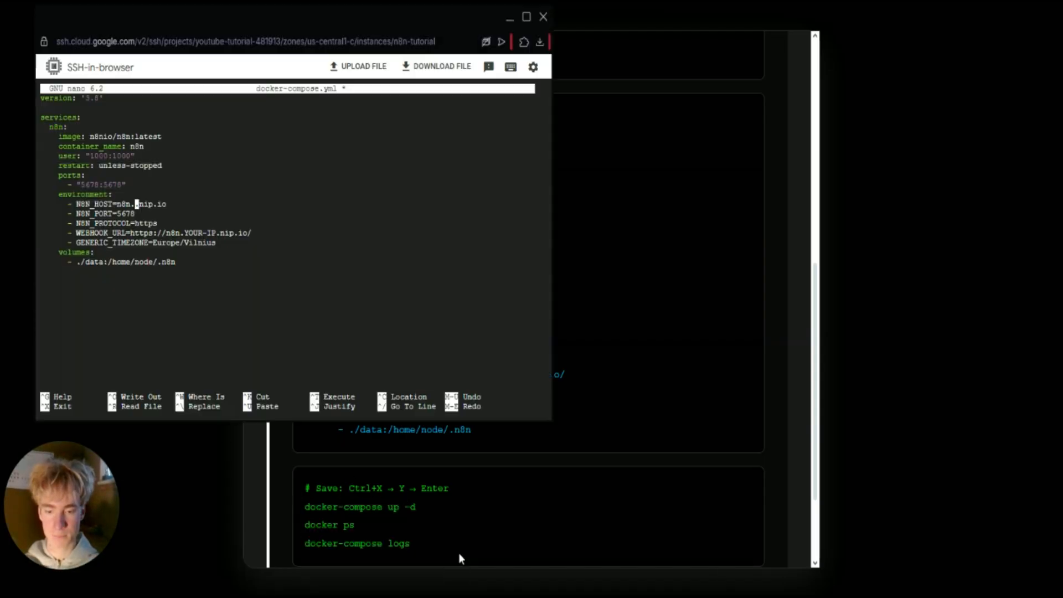
{"action": "key", "text": "ctrl+v"}
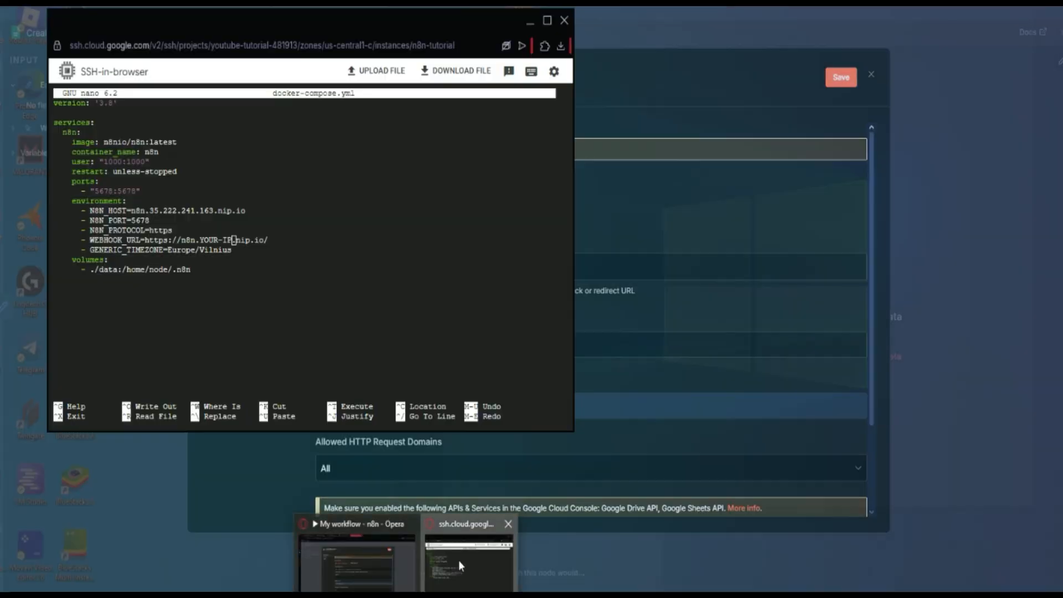
{"action": "left_click", "coordinate": [458, 560]}
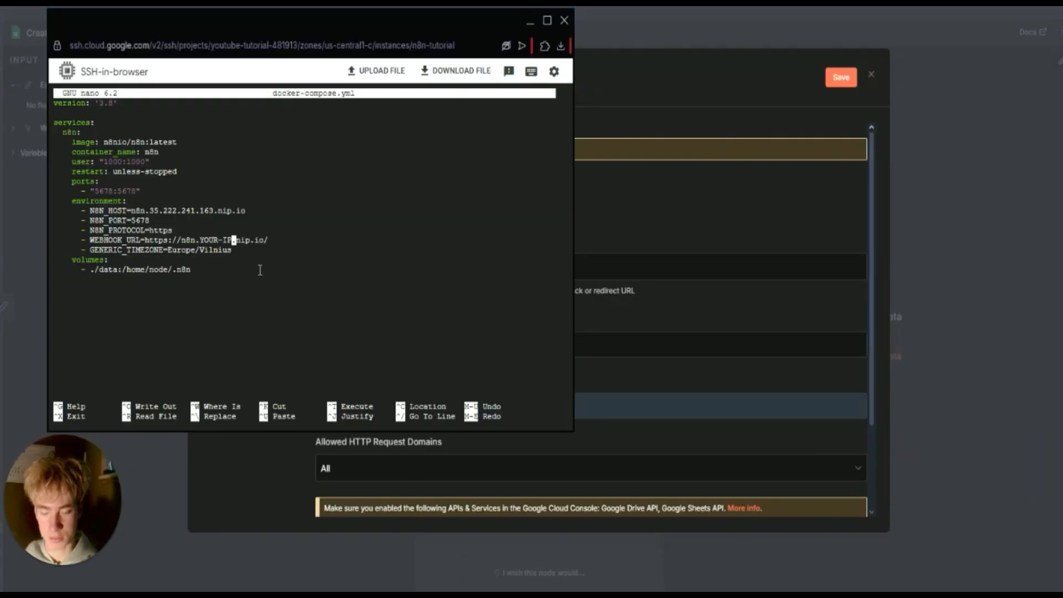
{"action": "key", "text": "BackSpace"}
{"action": "key", "text": "BackSpace"}
{"action": "key", "text": "BackSpace"}
{"action": "key", "text": "BackSpace"}
{"action": "key", "text": "BackSpace"}
{"action": "key", "text": "BackSpace"}
{"action": "key", "text": "BackSpace"}
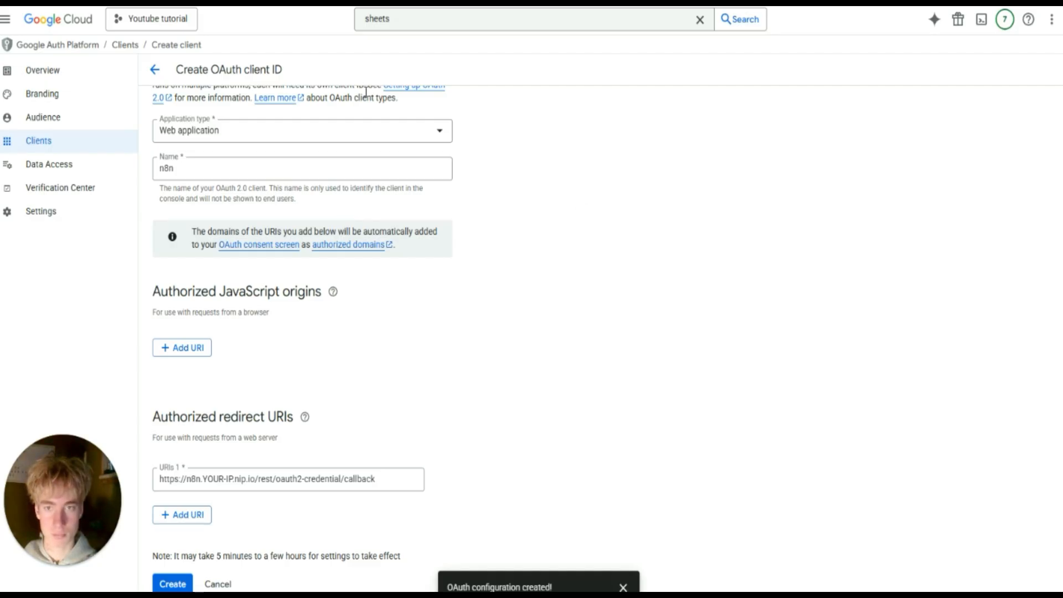
Duplicate the Google Cloud browser tab and return to the docker-compose.yml editor.
{"action": "right_click", "coordinate": [404, 2]}
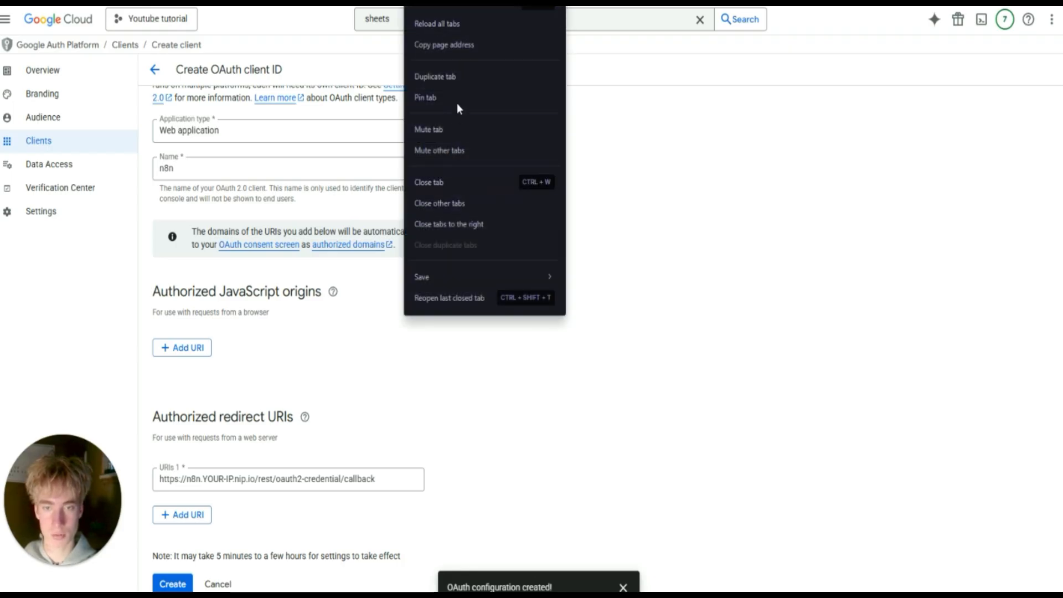
{"action": "left_click", "coordinate": [450, 76]}
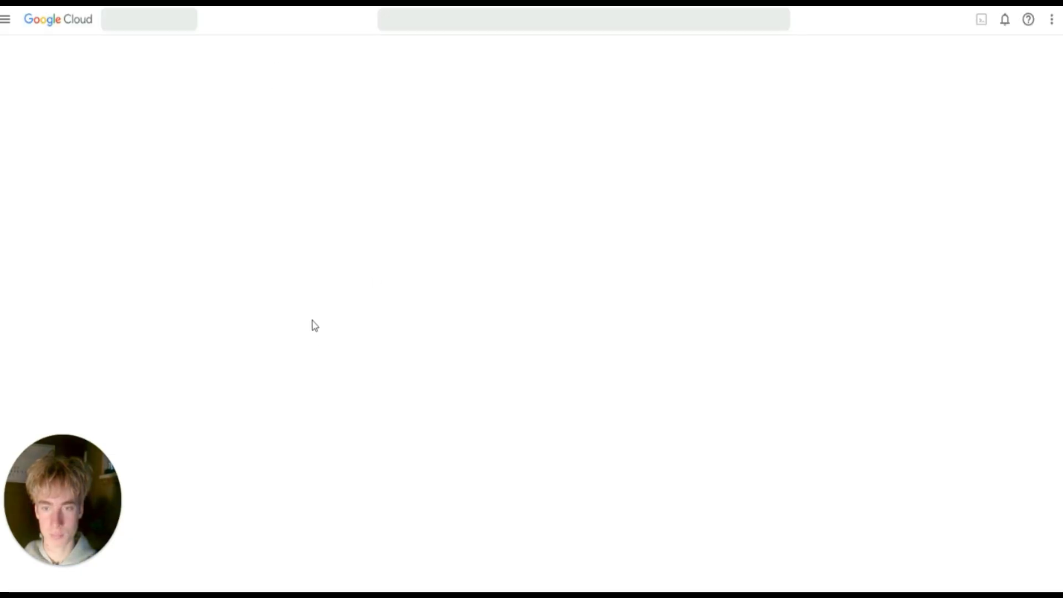
{"action": "left_click", "coordinate": [426, 596]}
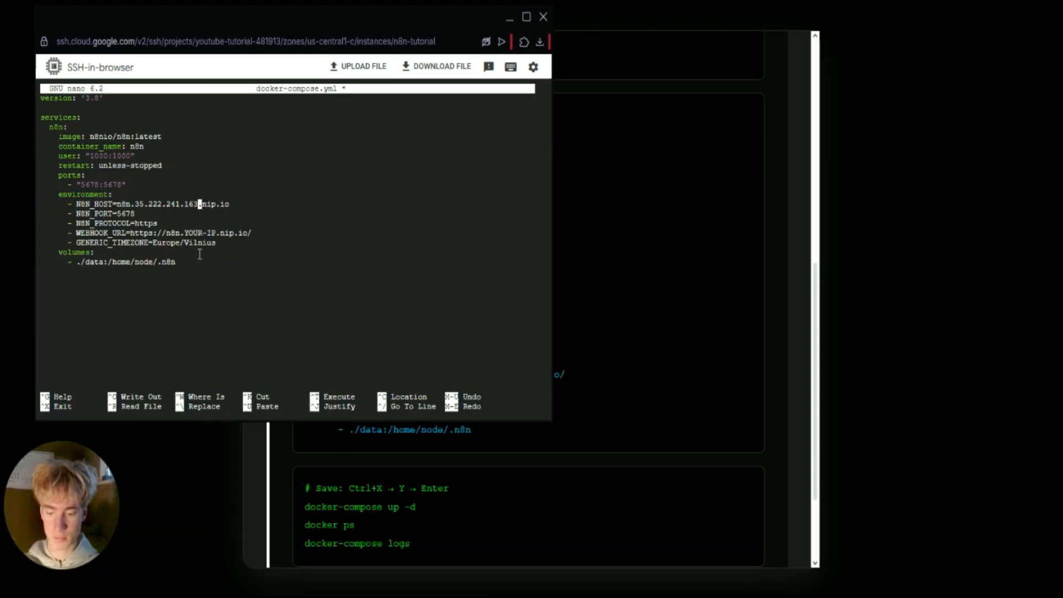
Save docker-compose.yml and exit nano.
{"action": "key", "text": "ctrl+x"}
{"action": "key", "text": "y"}
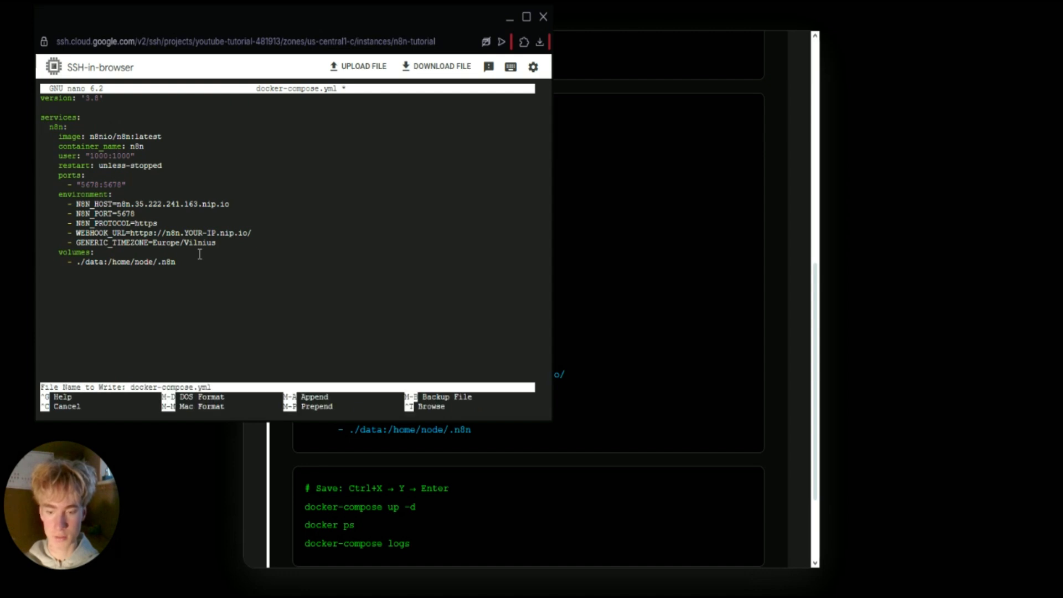
{"action": "key", "text": "Return"}
Start the n8n container with the tutorial's docker-compose up -d command.
{"action": "left_click", "coordinate": [710, 319]}
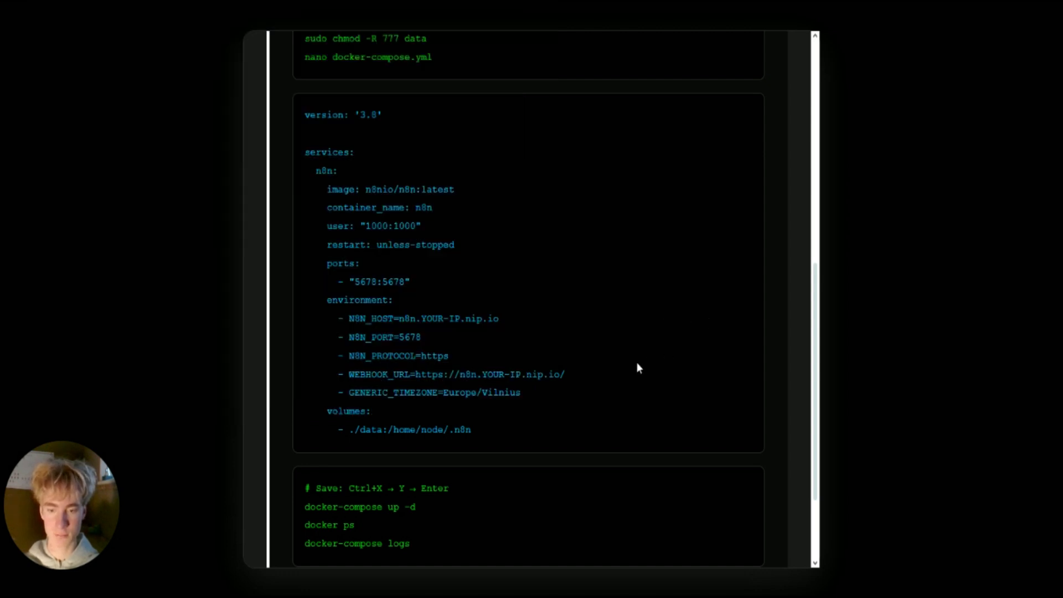
{"action": "scroll", "coordinate": [637, 362], "scroll_direction": "down", "scroll_amount": 2}
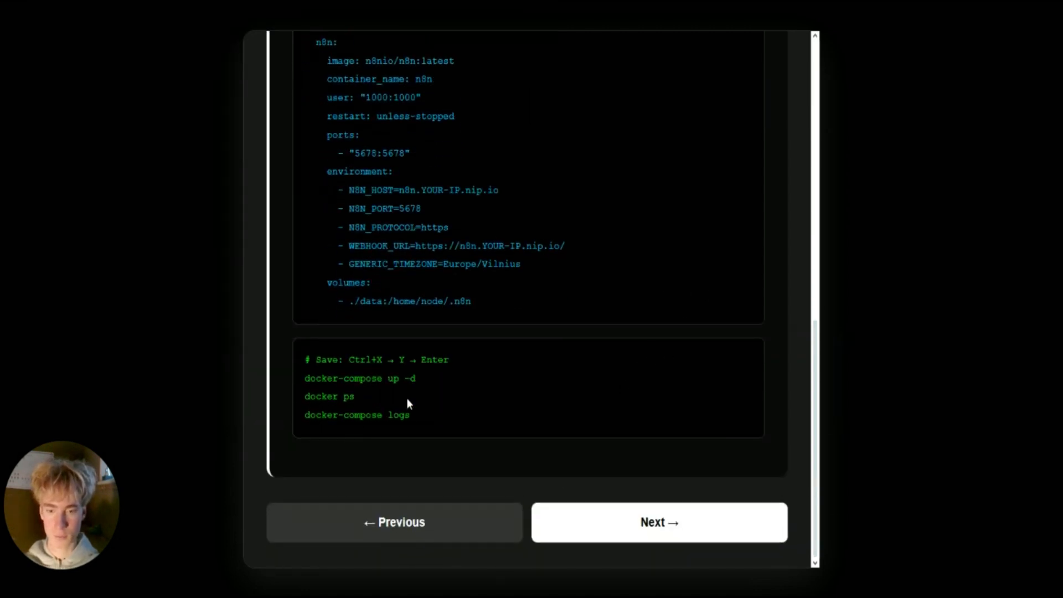
{"action": "left_click_drag", "start_coordinate": [417, 379], "coordinate": [315, 387]}
{"action": "left_click", "coordinate": [455, 380]}
{"action": "mouse_move", "coordinate": [400, 596]}
{"action": "left_click", "coordinate": [463, 559]}
{"action": "key", "text": "ctrl+v"}
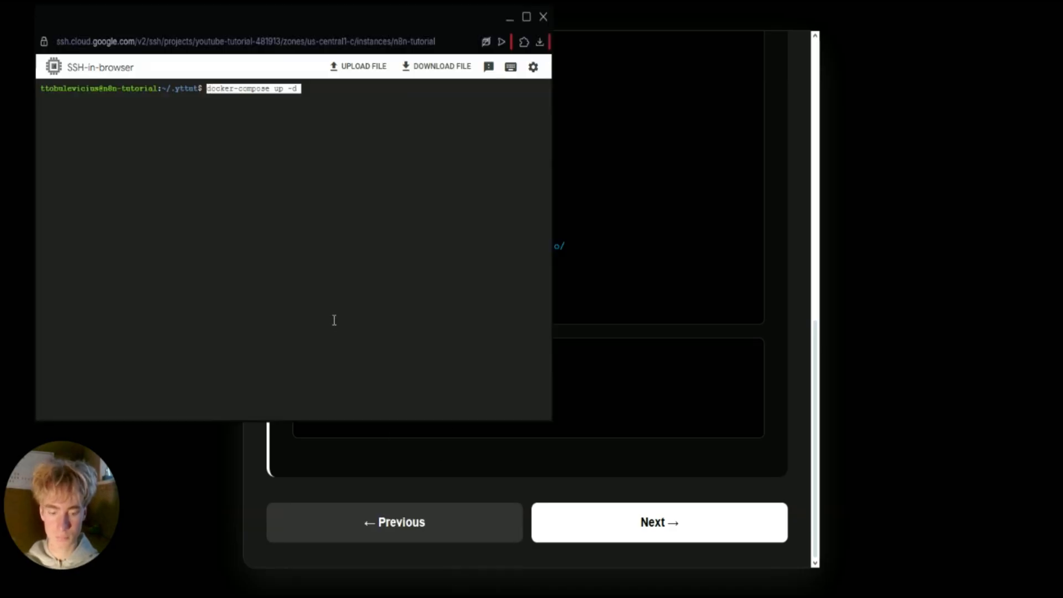
{"action": "key", "text": "Return"}
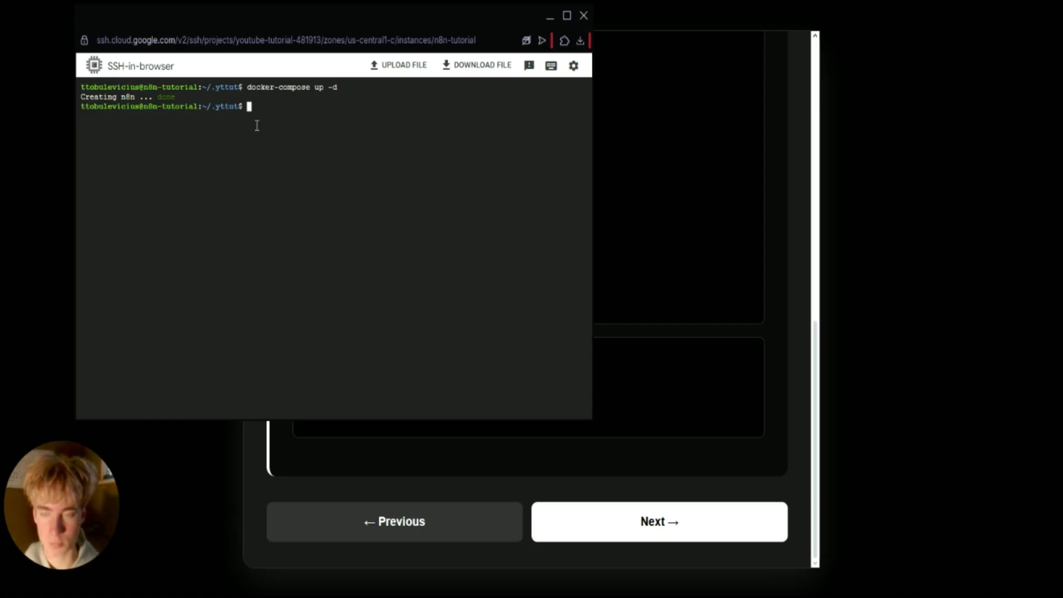
Run docker ps and check the n8n container's name and uptime status.
{"action": "type", "text": "docker ps"}
{"action": "key", "text": "Return"}
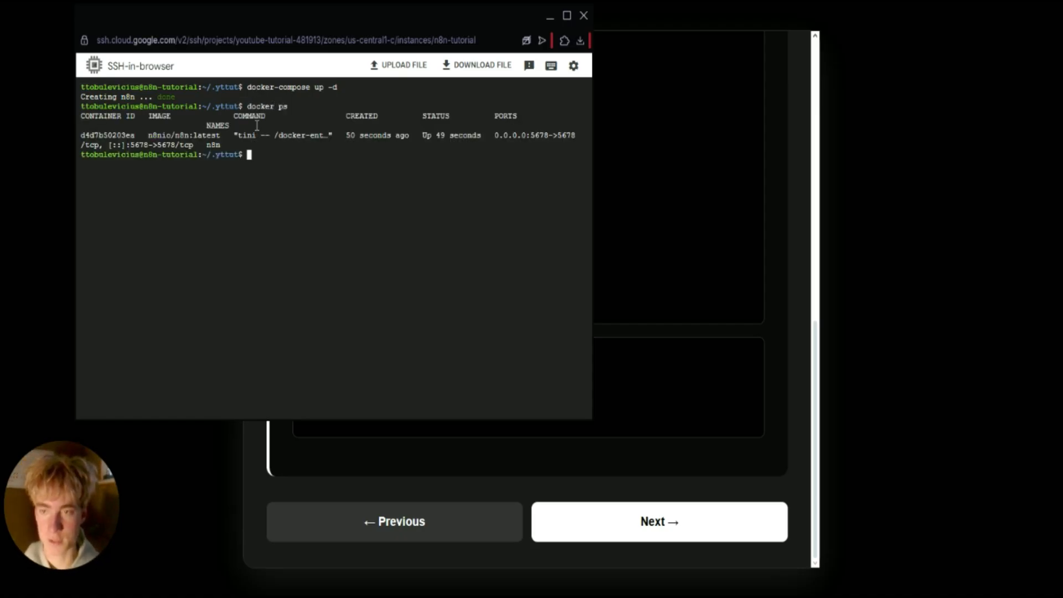
{"action": "double_click", "coordinate": [270, 105]}
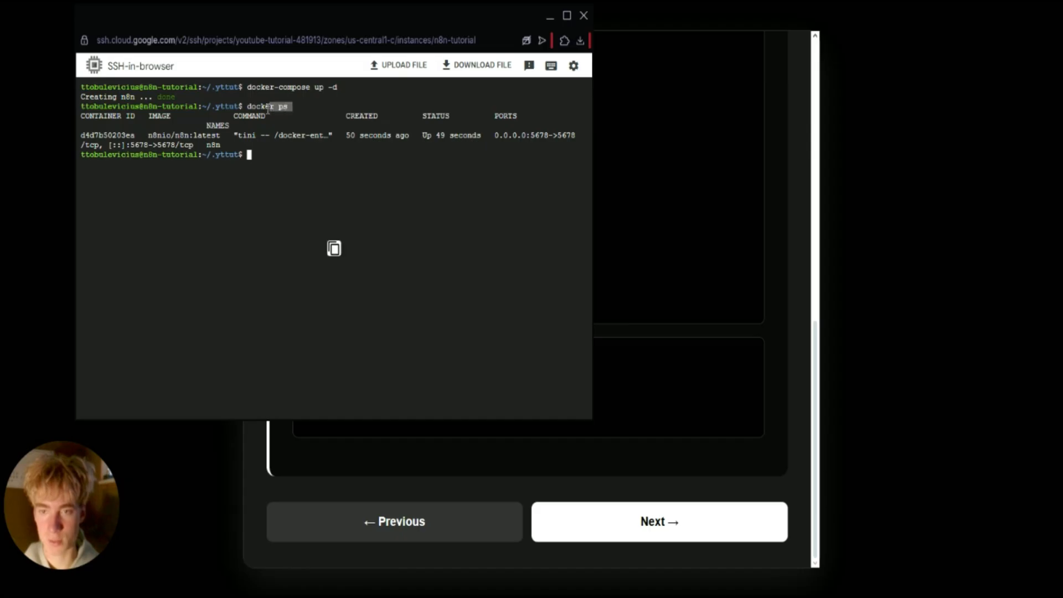
{"action": "double_click", "coordinate": [215, 145]}
{"action": "left_click", "coordinate": [258, 156]}
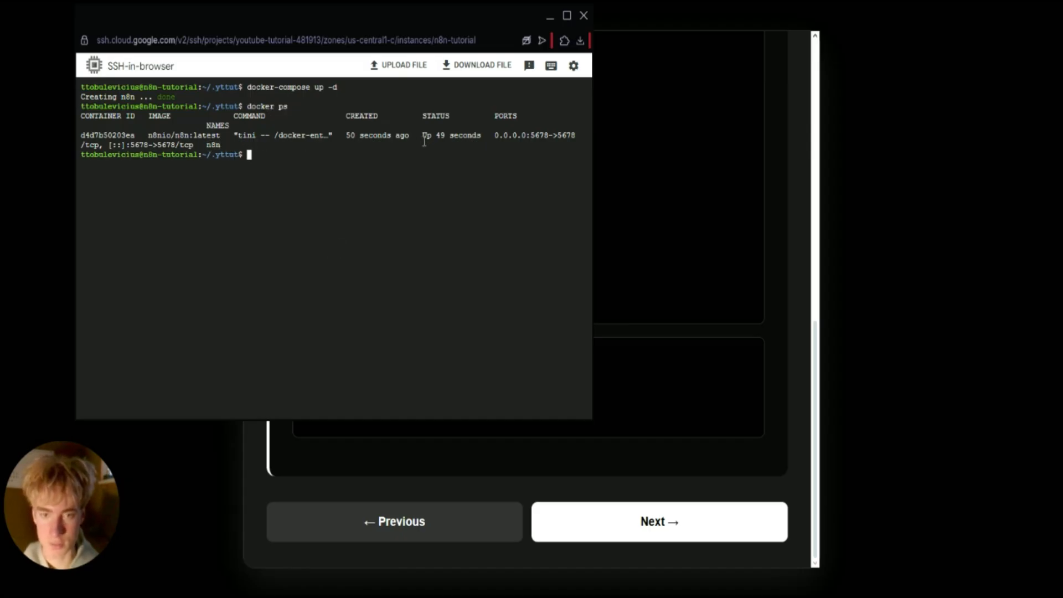
{"action": "left_click_drag", "start_coordinate": [423, 137], "coordinate": [465, 137]}
{"action": "left_click", "coordinate": [459, 138]}
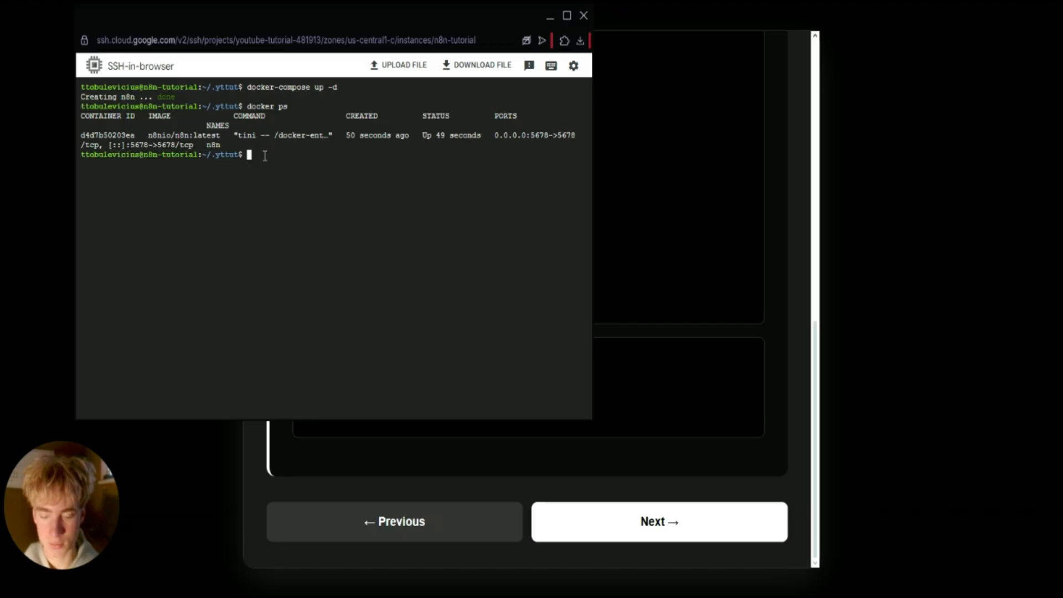
Run docker-compose logs to confirm n8n shows 'Initializing n8n process'.
{"action": "type", "text": "docker"}
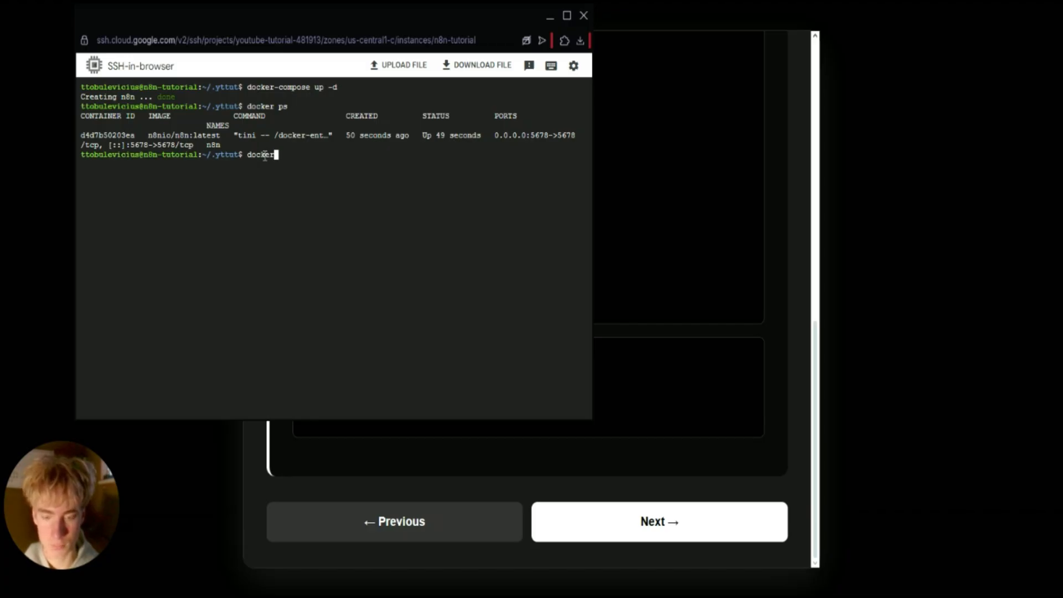
{"action": "type", "text": "-compose"}
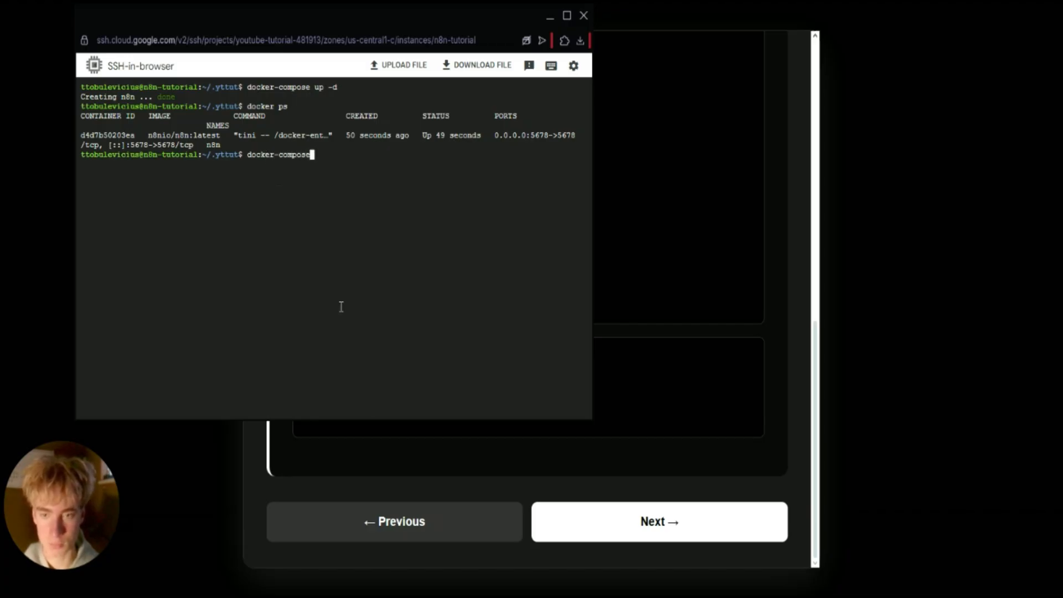
{"action": "left_click", "coordinate": [371, 445]}
{"action": "key", "text": "alt+Tab"}
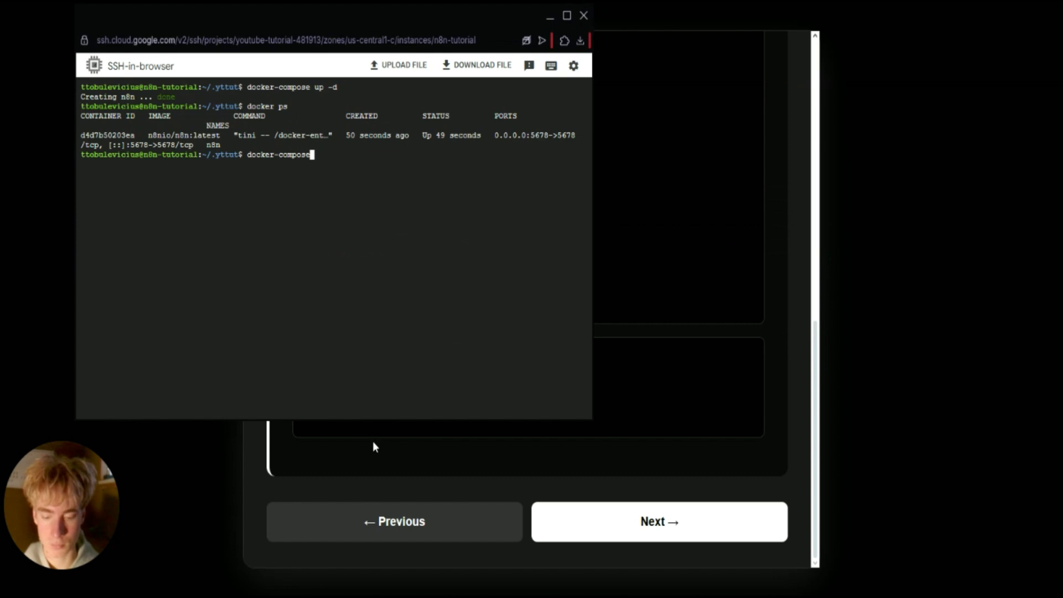
{"action": "type", "text": "logs"}
{"action": "key", "text": "Return"}
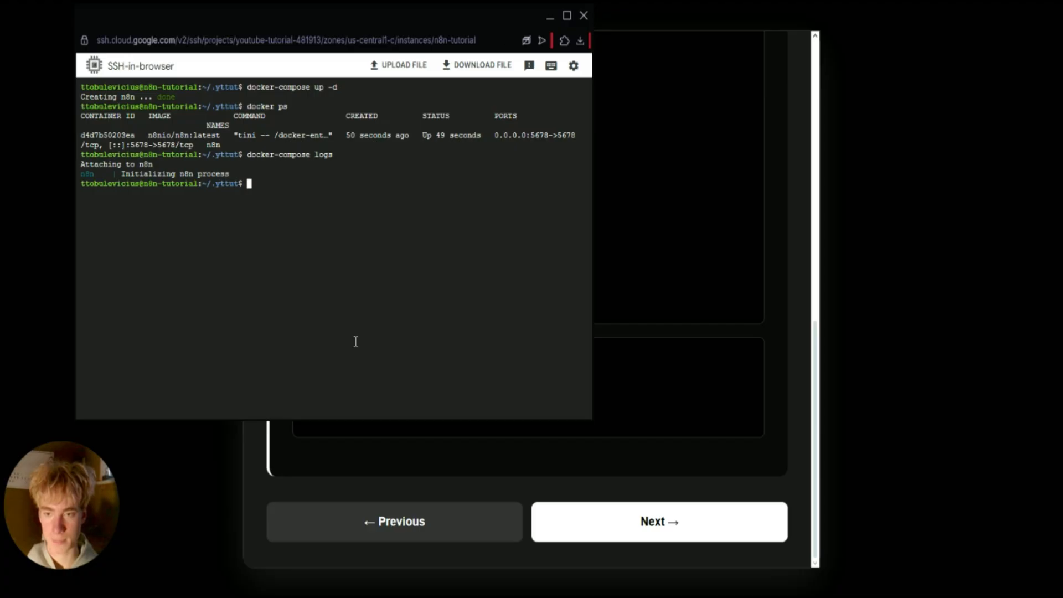
Install Caddy's prerequisite packages using the guide's apt command.
{"action": "left_click", "coordinate": [703, 279]}
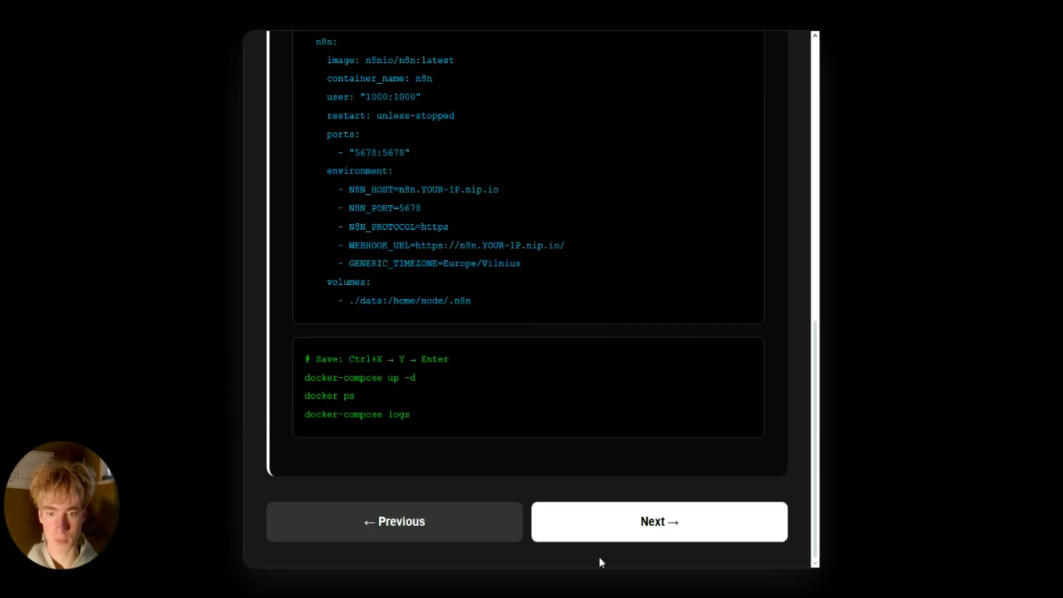
{"action": "left_click", "coordinate": [594, 520]}
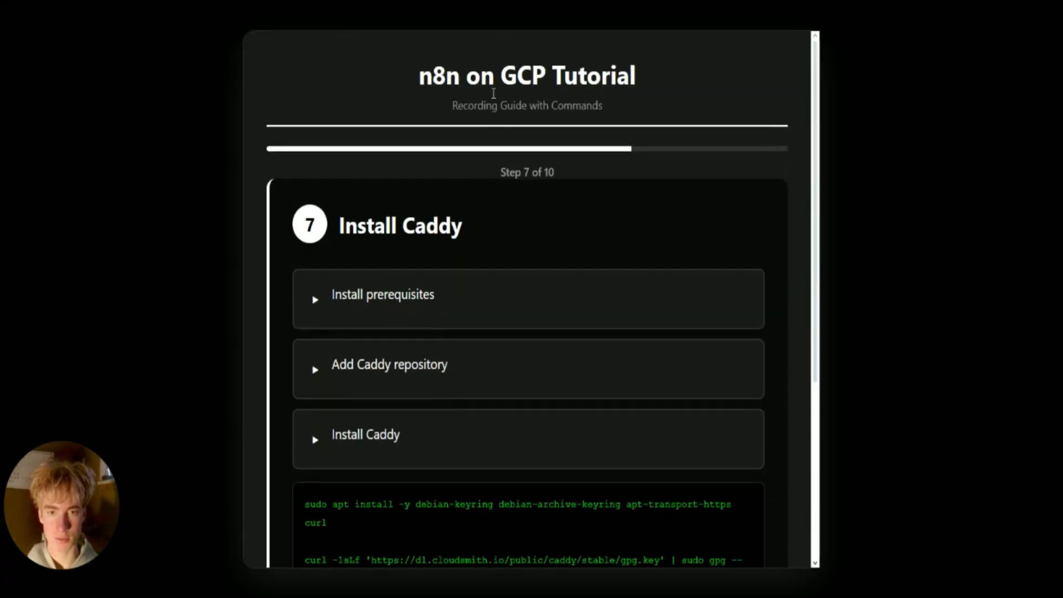
{"action": "scroll", "coordinate": [460, 264], "scroll_direction": "down", "scroll_amount": 5}
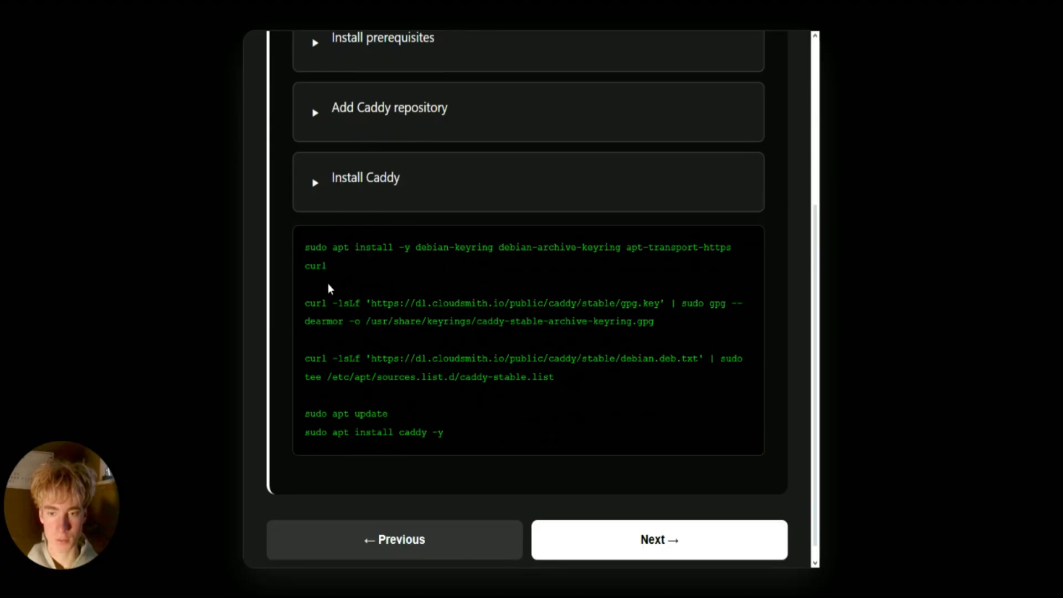
{"action": "left_click_drag", "start_coordinate": [305, 246], "coordinate": [333, 263]}
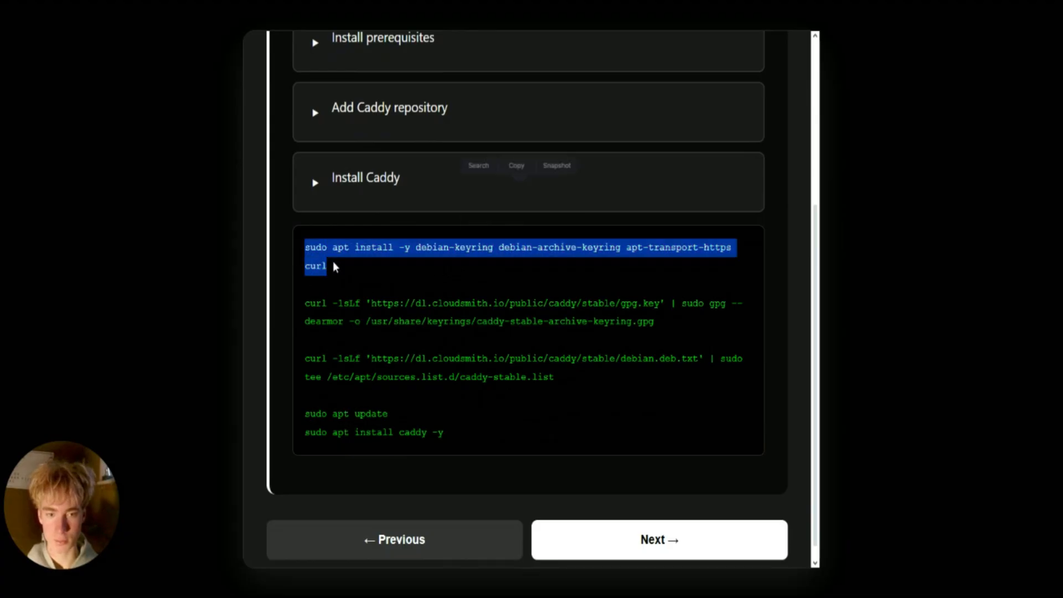
{"action": "left_click", "coordinate": [366, 271]}
{"action": "scroll", "coordinate": [368, 281], "scroll_direction": "up", "scroll_amount": 1}
{"action": "scroll", "coordinate": [368, 281], "scroll_direction": "up", "scroll_amount": 2}
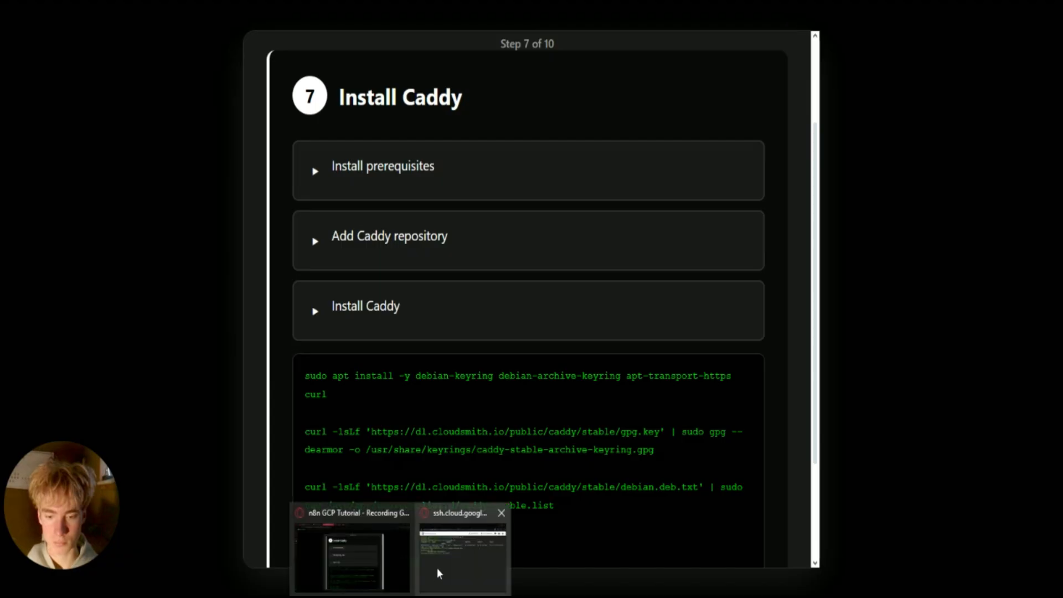
{"action": "left_click", "coordinate": [437, 567]}
{"action": "key", "text": "ctrl+v"}
{"action": "key", "text": "Return"}
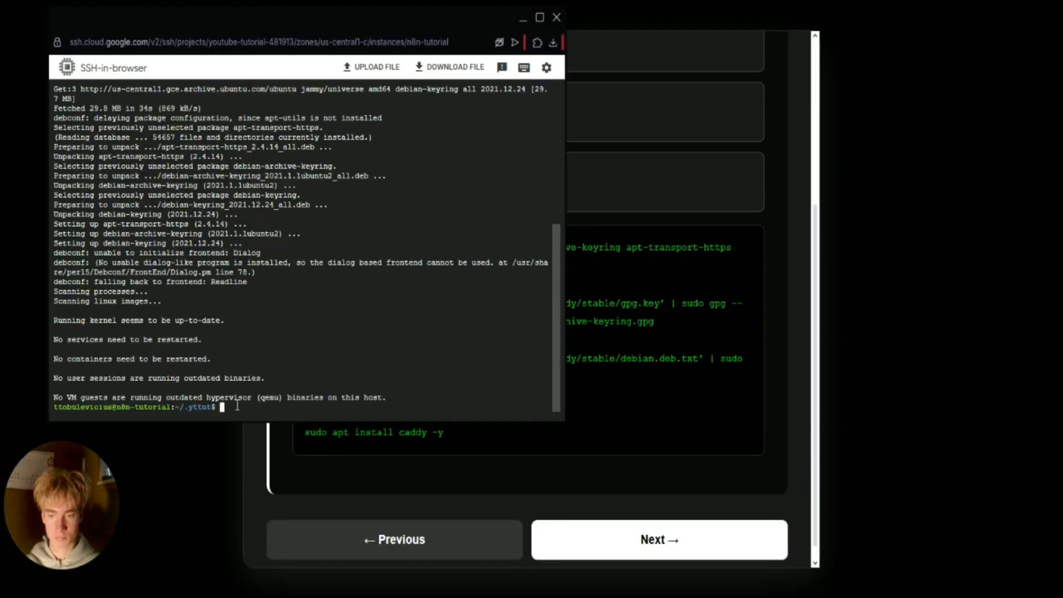
Add the Caddy signing key and the Caddy stable package repository.
{"action": "key", "text": "ctrl+v"}
{"action": "key", "text": "Return"}
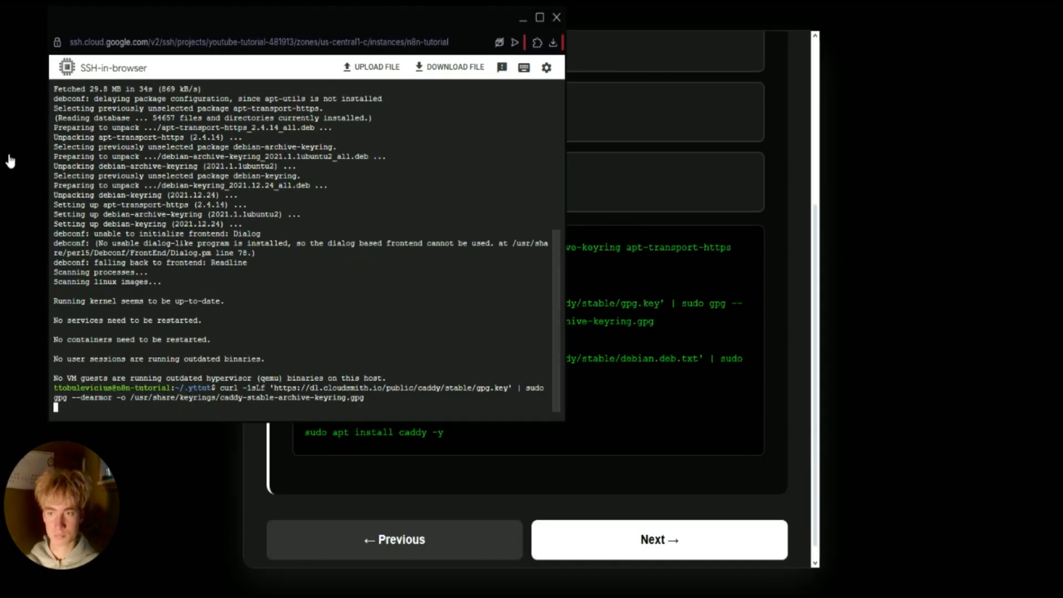
{"action": "left_click", "coordinate": [660, 285]}
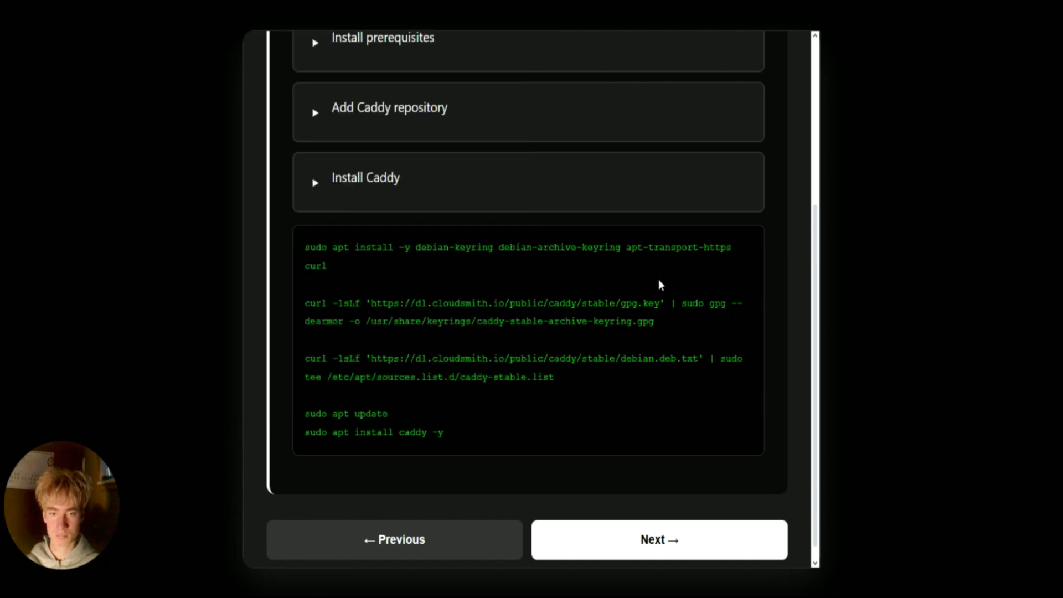
{"action": "left_click_drag", "start_coordinate": [554, 379], "coordinate": [304, 359]}
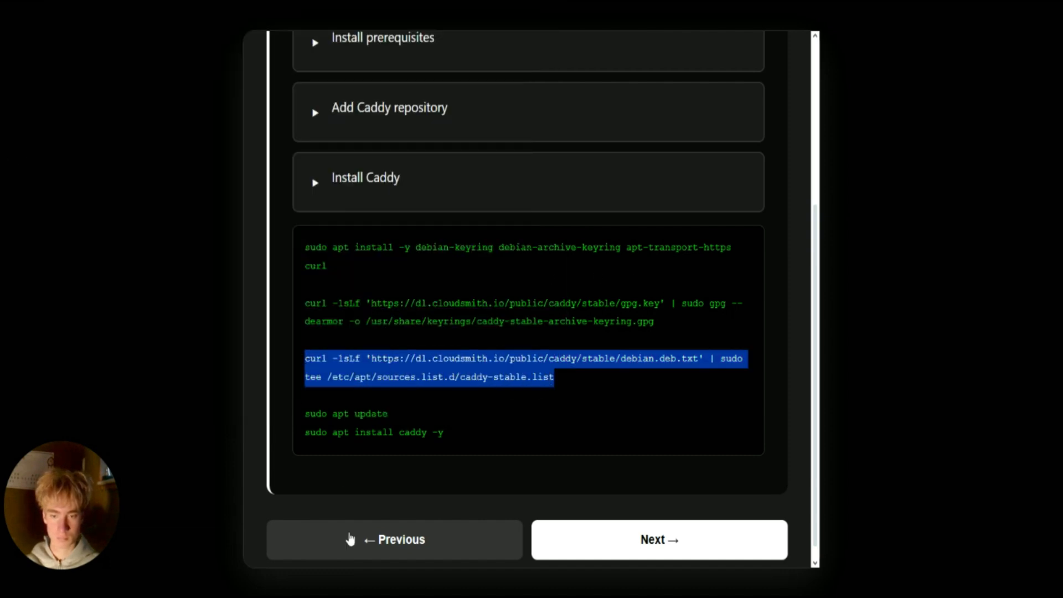
{"action": "key", "text": "alt+Tab"}
{"action": "key", "text": "ctrl+v"}
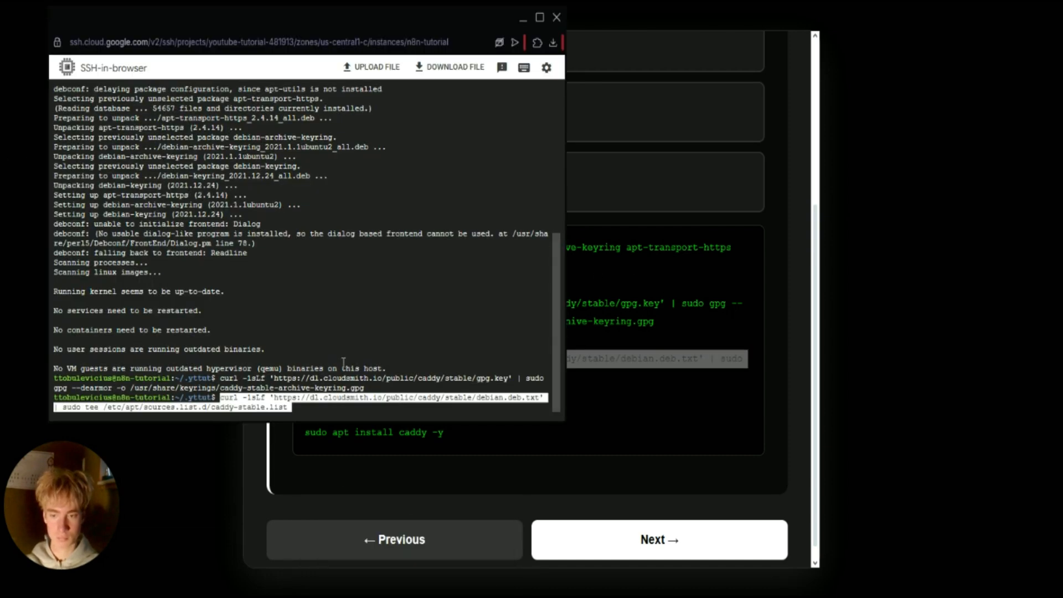
{"action": "key", "text": "Return"}
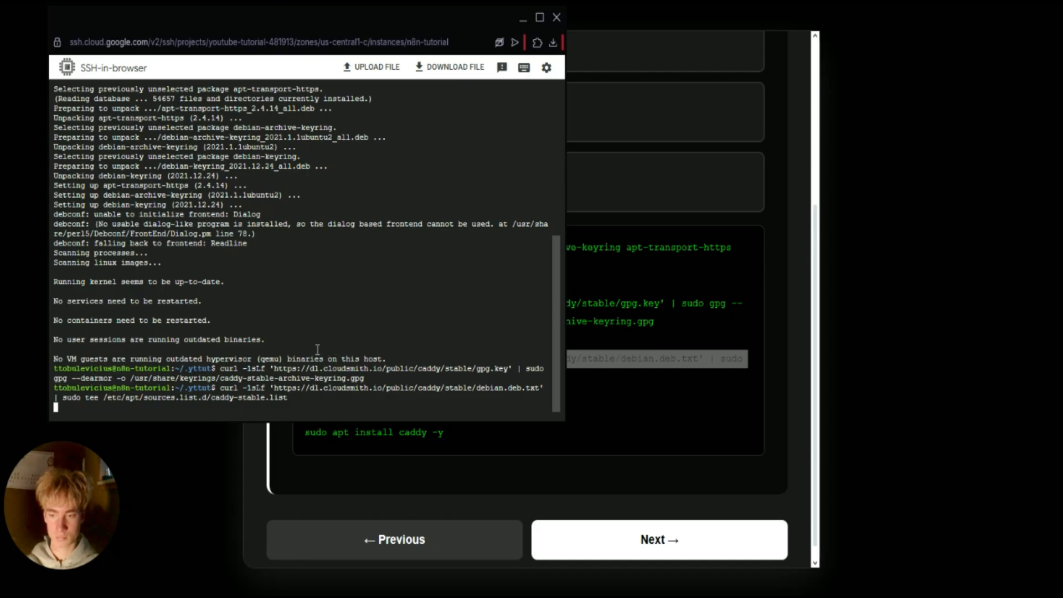
Run sudo apt update, then install Caddy with sudo apt install caddy -y.
{"action": "key", "text": "alt+Tab"}
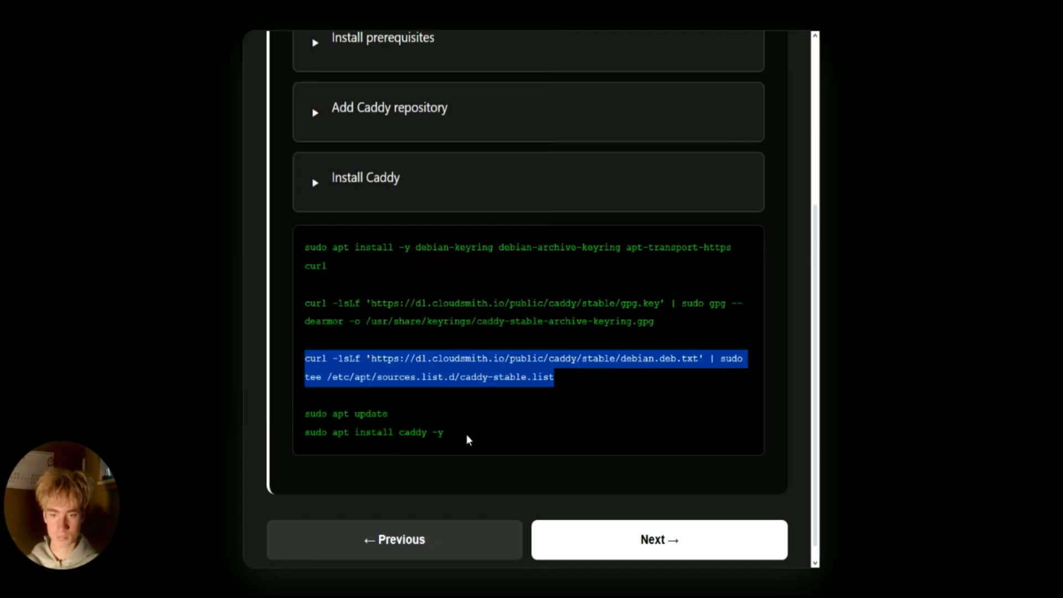
{"action": "left_click", "coordinate": [384, 419]}
{"action": "left_click_drag", "start_coordinate": [384, 419], "coordinate": [295, 421]}
{"action": "left_click", "coordinate": [439, 595]}
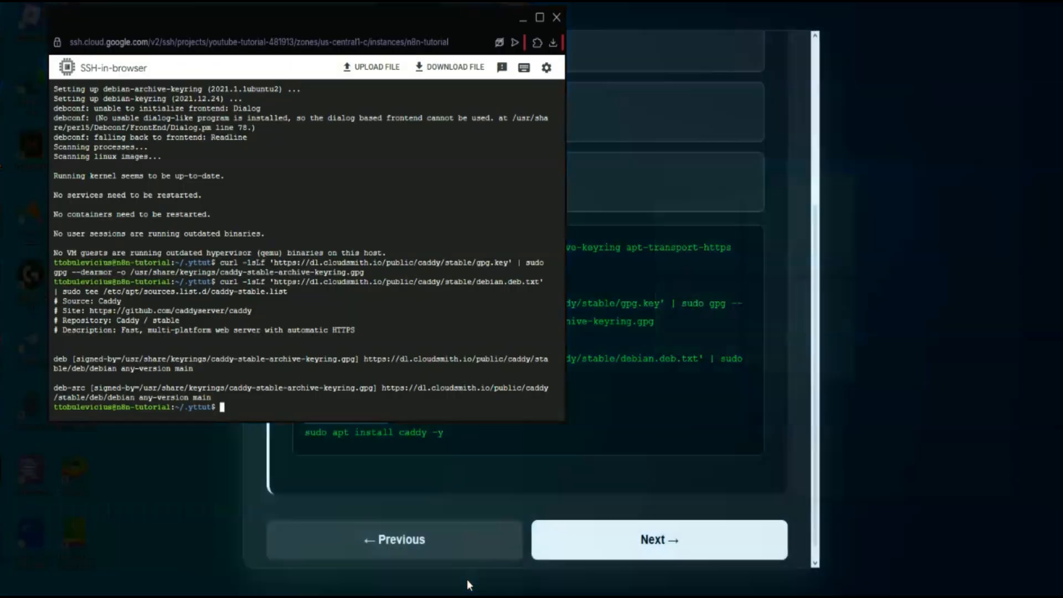
{"action": "left_click", "coordinate": [467, 583]}
{"action": "type", "text": "sudo apt update"}
{"action": "key", "text": "Return"}
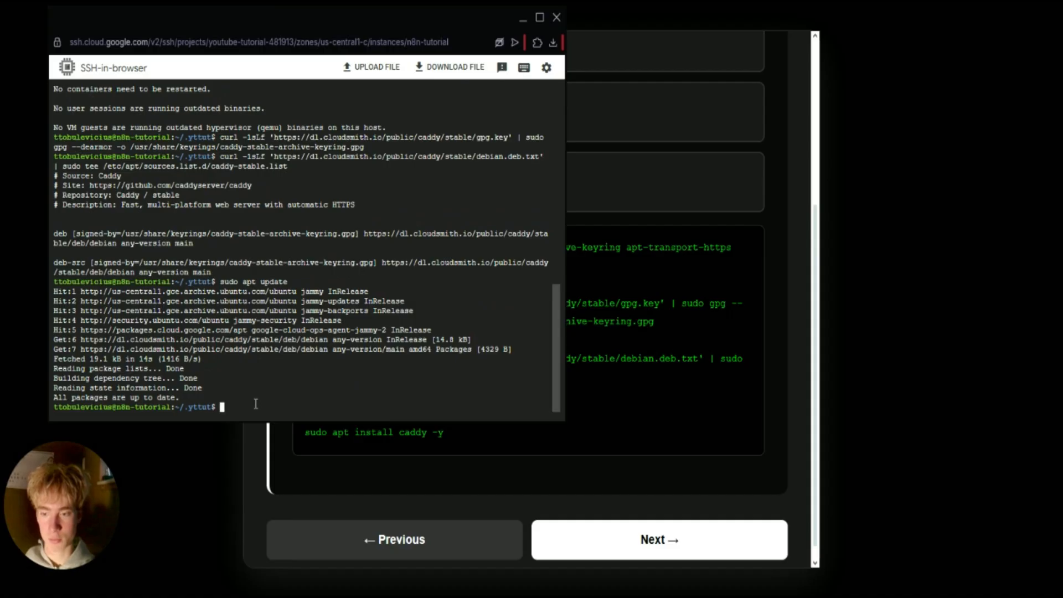
{"action": "type", "text": "sudo apt install caddy -y"}
{"action": "key", "text": "Return"}
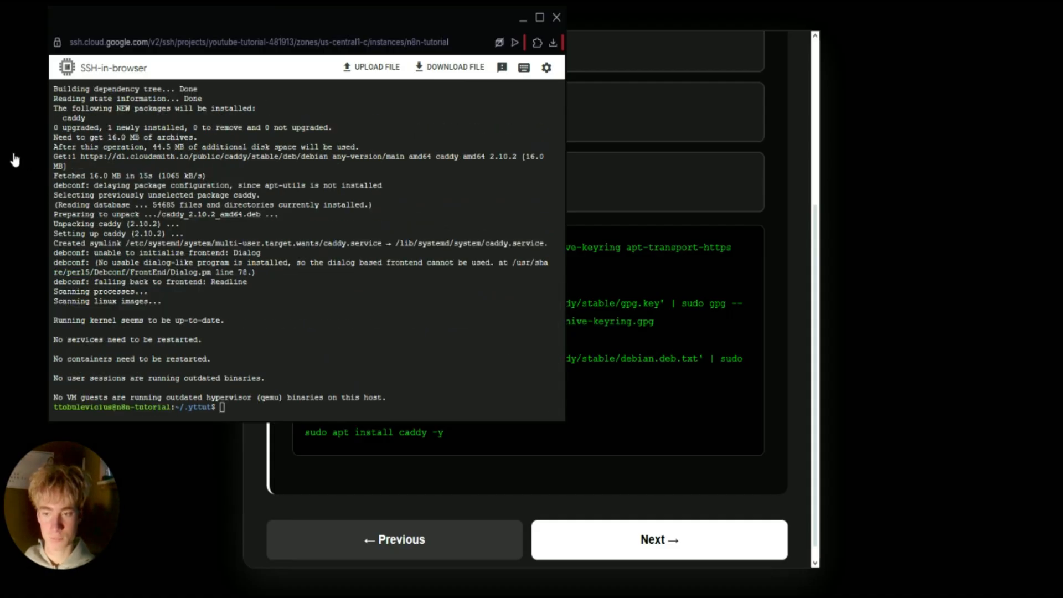
{"action": "left_click", "coordinate": [663, 299]}
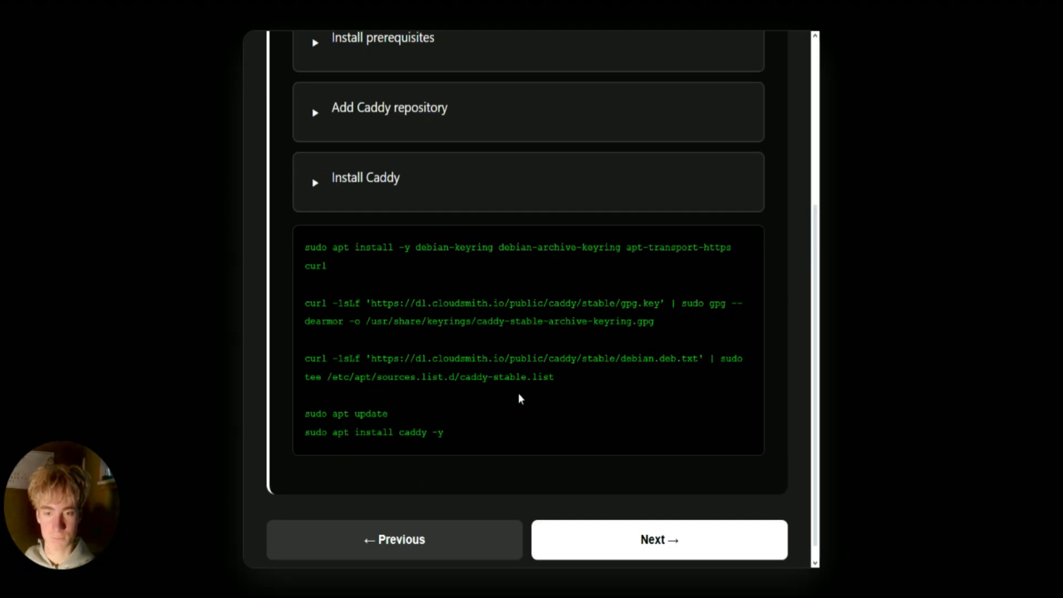
Open /etc/caddy/Caddyfile in nano with sudo nano, using the guide's Configure Caddy command.
{"action": "left_click", "coordinate": [641, 551]}
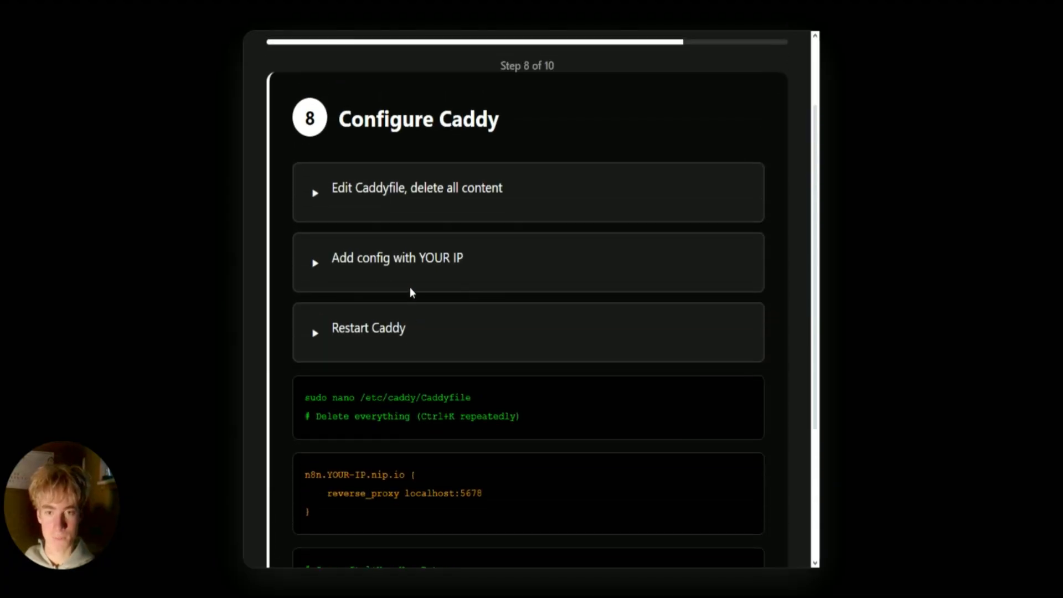
{"action": "scroll", "coordinate": [413, 293], "scroll_direction": "down", "scroll_amount": 1}
{"action": "scroll", "coordinate": [381, 384], "scroll_direction": "down", "scroll_amount": 1}
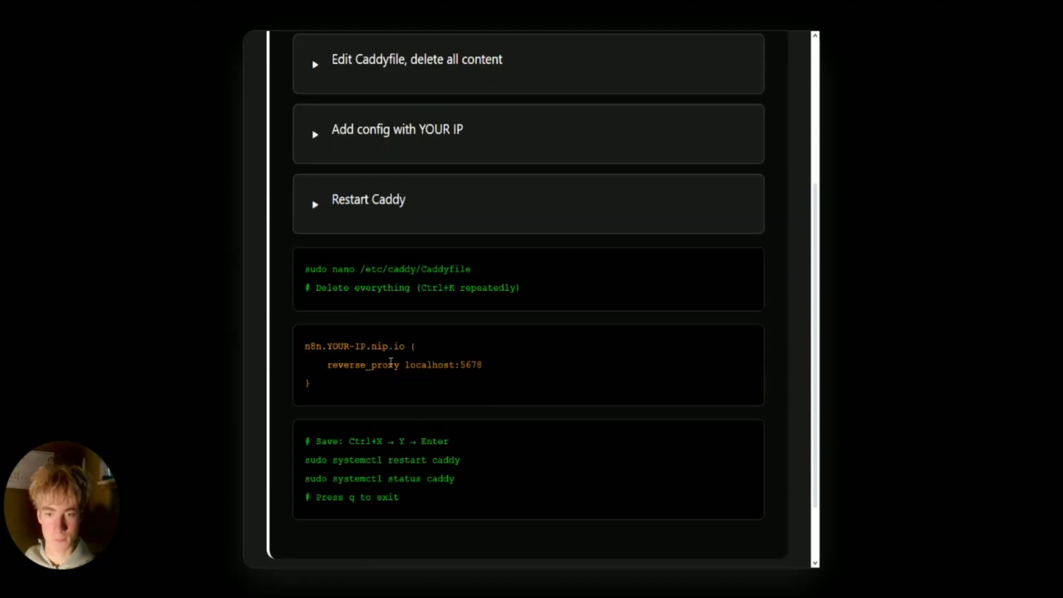
{"action": "left_click_drag", "start_coordinate": [472, 272], "coordinate": [305, 270]}
{"action": "key", "text": "ctrl+c"}
{"action": "left_click", "coordinate": [471, 274]}
{"action": "left_click", "coordinate": [454, 574]}
{"action": "key", "text": "ctrl+v"}
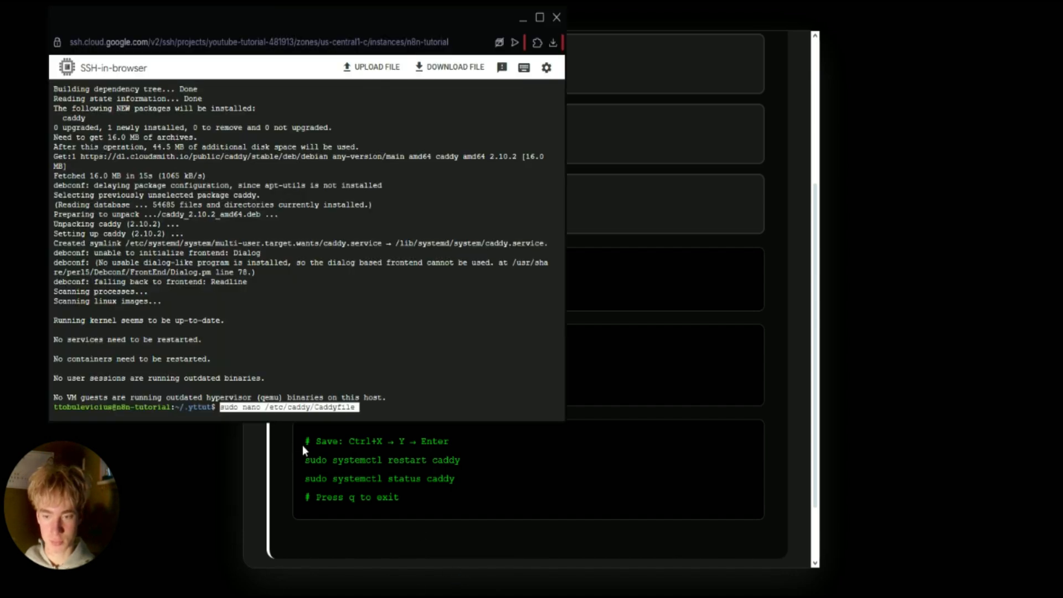
{"action": "key", "text": "Return"}
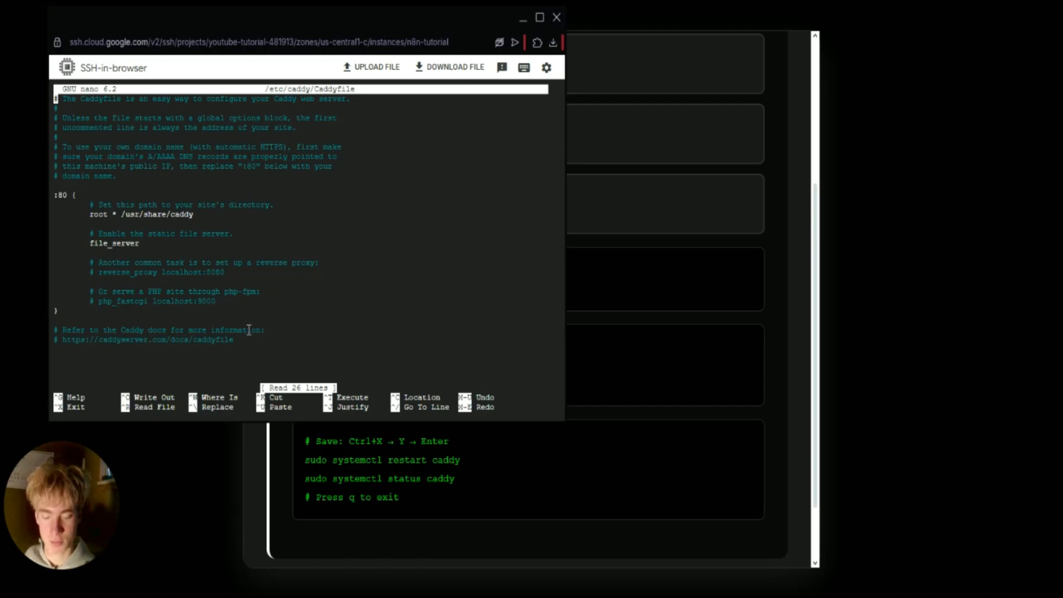
Cut the comment lines and the :80 site block, leaving the Caddyfile empty.
{"action": "key", "text": "ctrl+k"}
{"action": "key", "text": "ctrl+k"}
{"action": "key", "text": "ctrl+k"}
{"action": "key", "text": "ctrl+k"}
{"action": "key", "text": "ctrl+k"}
{"action": "key", "text": "ctrl+k"}
{"action": "key", "text": "ctrl+k"}
{"action": "key", "text": "ctrl+k"}
{"action": "key", "text": "ctrl+k"}
{"action": "key", "text": "ctrl+k"}
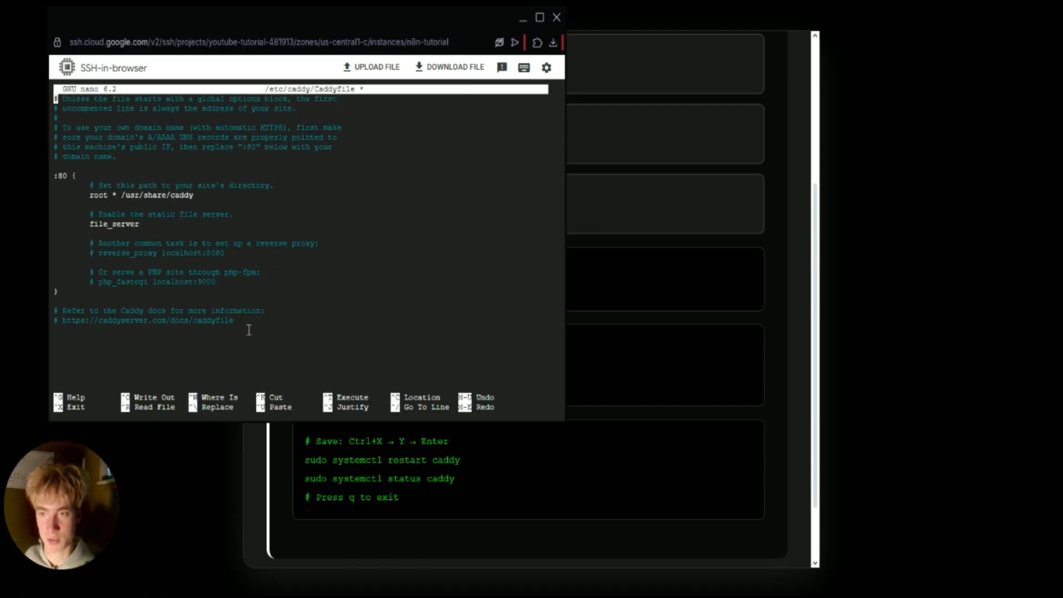
{"action": "key", "text": "ctrl+k"}
{"action": "key", "text": "ctrl+k"}
{"action": "key", "text": "ctrl+k"}
{"action": "key", "text": "ctrl+k"}
{"action": "key", "text": "ctrl+k"}
{"action": "key", "text": "ctrl+k"}
{"action": "key", "text": "ctrl+k"}
{"action": "key", "text": "ctrl+k"}
{"action": "key", "text": "ctrl+k"}
{"action": "key", "text": "ctrl+k"}
{"action": "key", "text": "ctrl+k"}
{"action": "key", "text": "ctrl+k"}
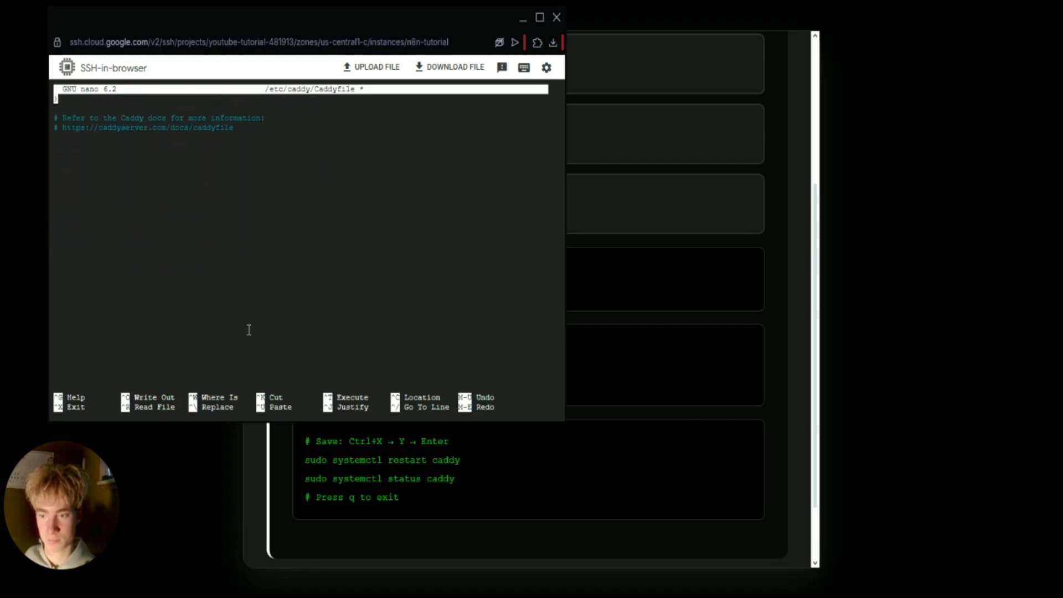
{"action": "key", "text": "ctrl+k"}
{"action": "key", "text": "ctrl+k"}
{"action": "key", "text": "ctrl+k"}
{"action": "key", "text": "ctrl+k"}
{"action": "key", "text": "ctrl+k"}
Paste the n8n.YOUR-IP.nip.io reverse-proxy block into the Caddyfile and delete the YOUR-IP placeholder.
{"action": "left_click", "coordinate": [586, 381]}
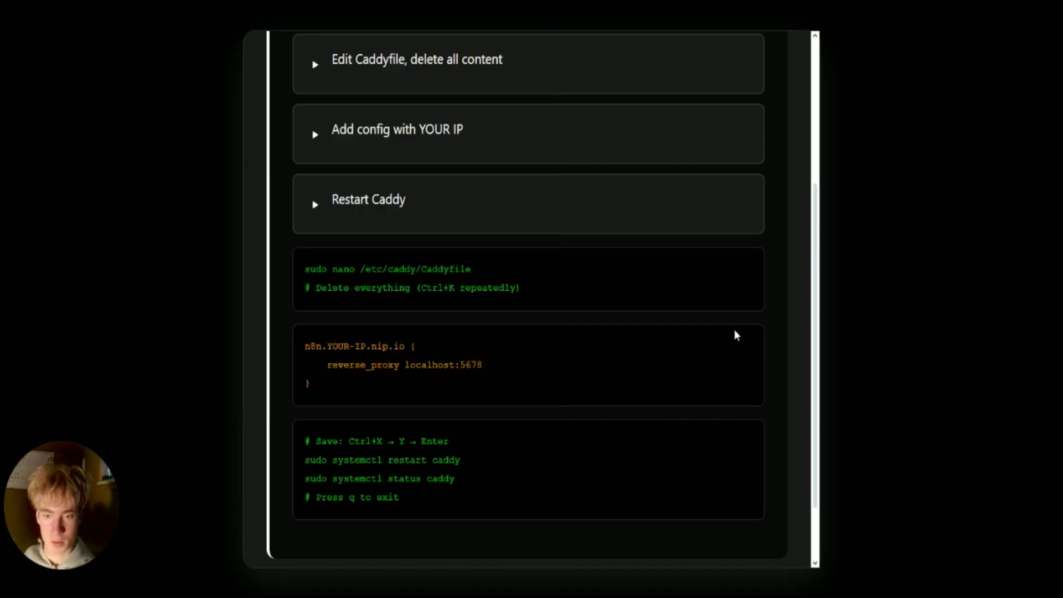
{"action": "scroll", "coordinate": [736, 335], "scroll_direction": "down", "scroll_amount": 1}
{"action": "left_click_drag", "start_coordinate": [307, 276], "coordinate": [356, 317]}
{"action": "key", "text": "ctrl+c"}
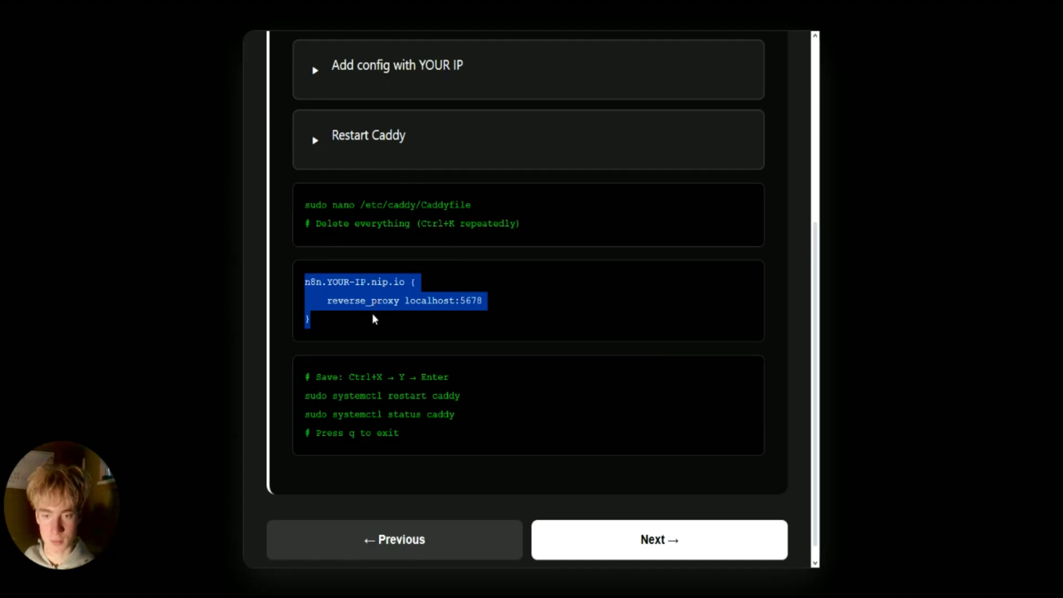
{"action": "key", "text": "alt+Tab"}
{"action": "key", "text": "ctrl+v"}
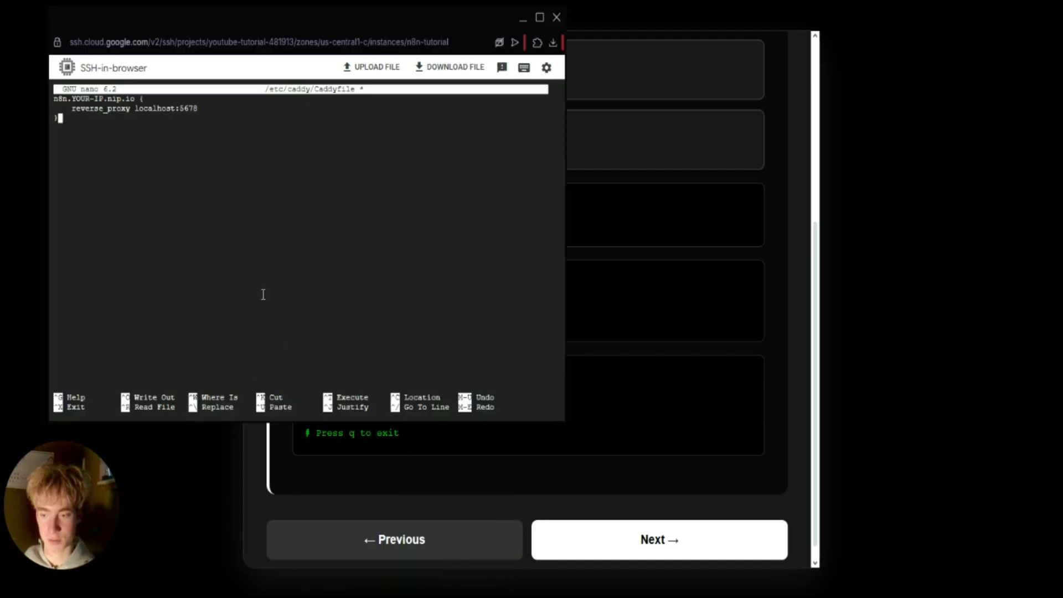
{"action": "key", "text": "Up"}
{"action": "key", "text": "Up"}
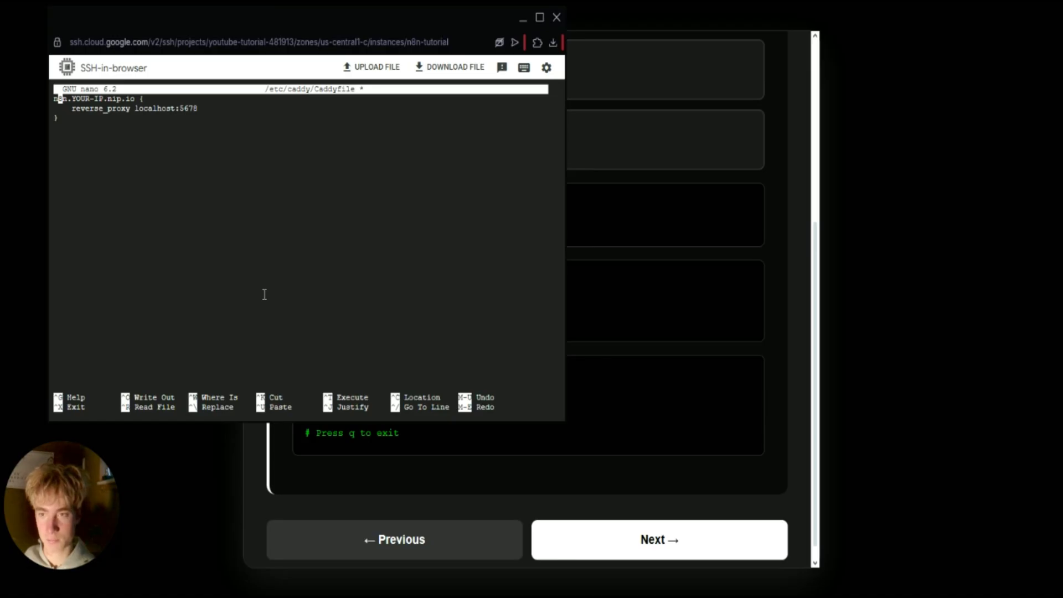
{"action": "key", "text": "Right"}
{"action": "key", "text": "Right"}
{"action": "key", "text": "Right"}
{"action": "key", "text": "Right"}
{"action": "key", "text": "Right"}
{"action": "key", "text": "Right"}
{"action": "key", "text": "Right"}
{"action": "key", "text": "BackSpace"}
{"action": "key", "text": "BackSpace"}
{"action": "key", "text": "BackSpace"}
{"action": "key", "text": "BackSpace"}
{"action": "key", "text": "BackSpace"}
{"action": "key", "text": "BackSpace"}
{"action": "key", "text": "BackSpace"}
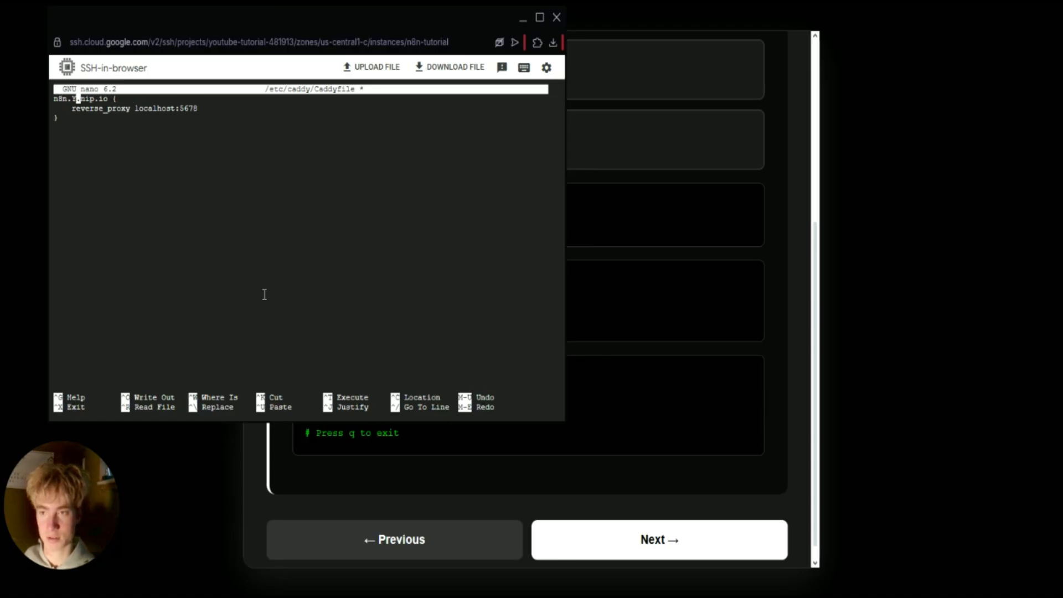
Copy the VM's external IP 35.222.241.163 for the domain and save the Caddyfile.
{"action": "key", "text": "alt+Tab"}
{"action": "left_click", "coordinate": [734, 206]}
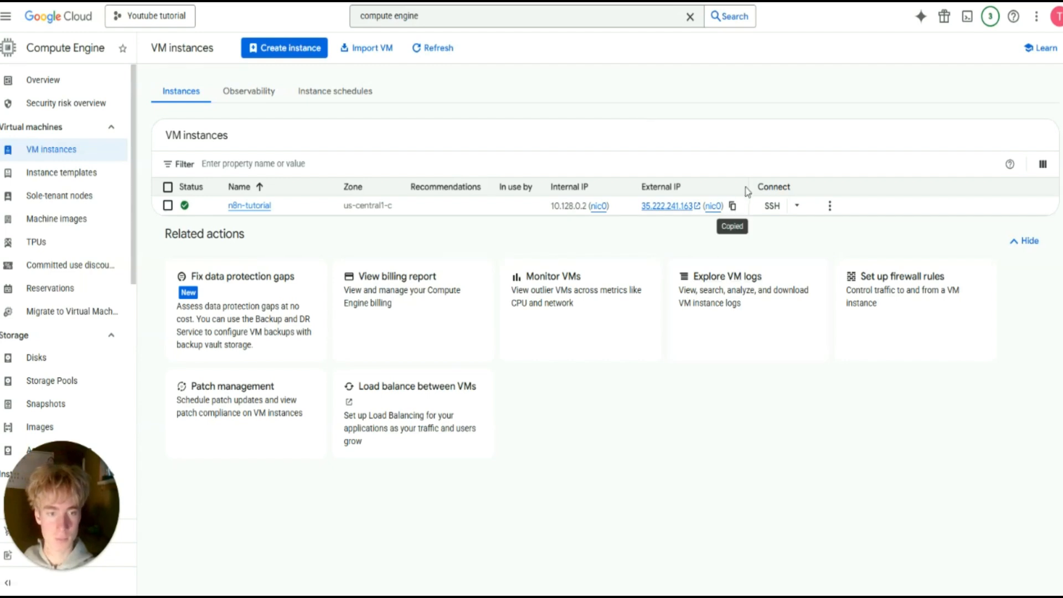
{"action": "left_click", "coordinate": [733, 206]}
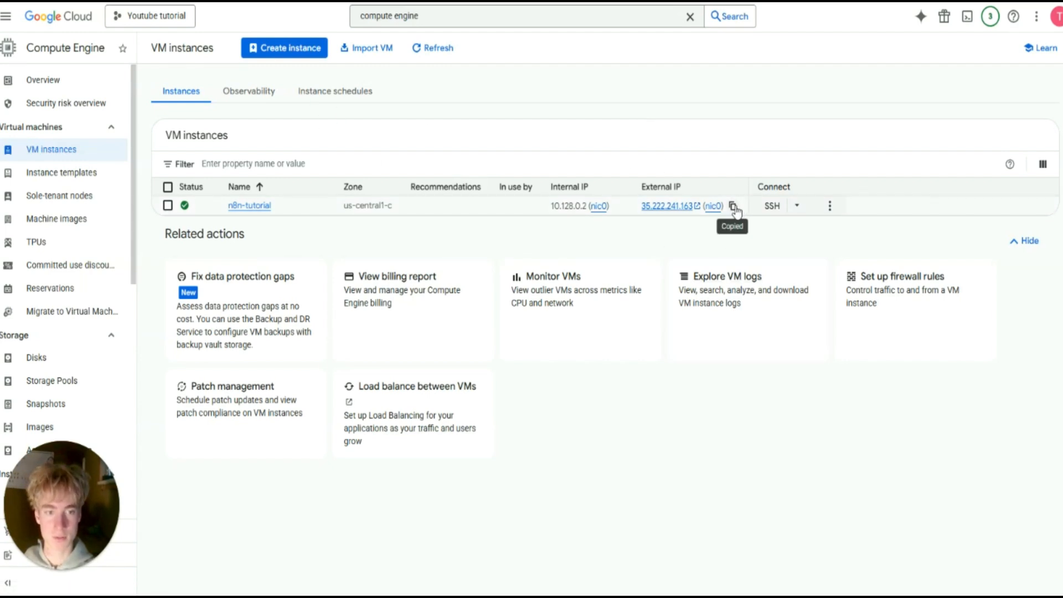
{"action": "key", "text": "alt+Tab"}
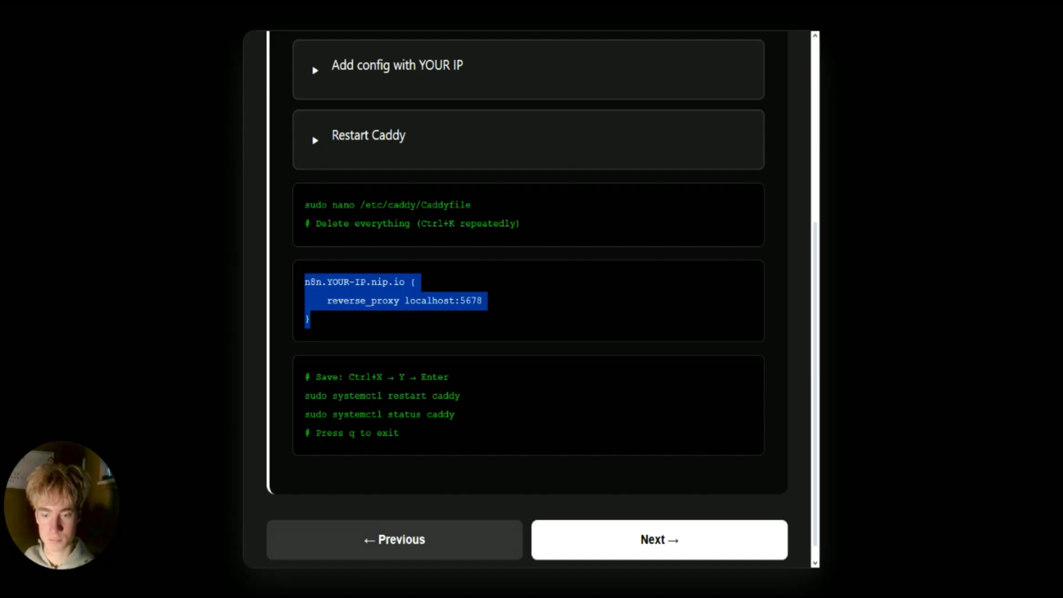
{"action": "left_click", "coordinate": [437, 565]}
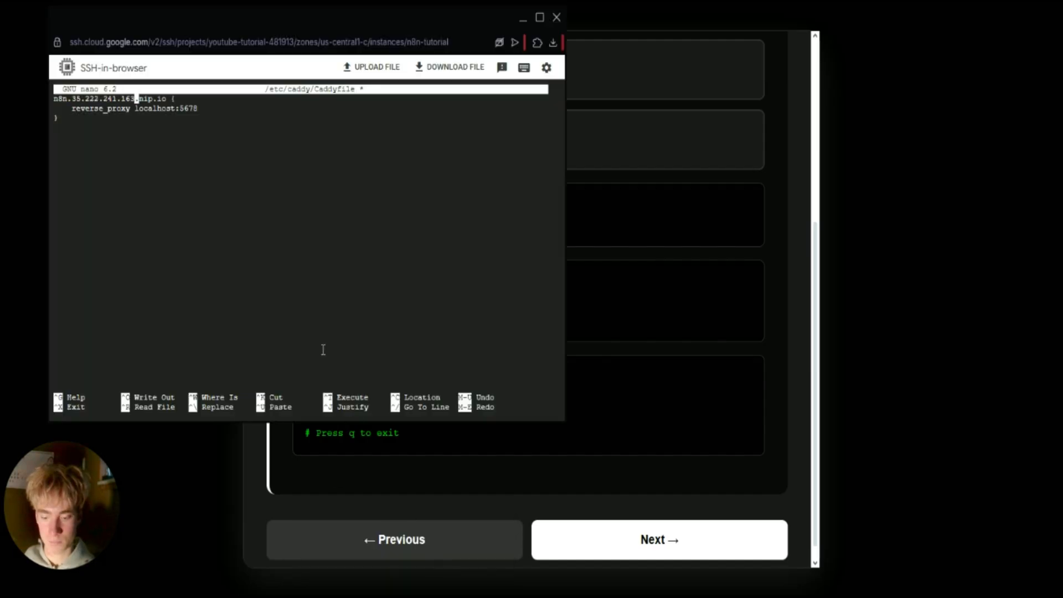
{"action": "key", "text": "ctrl+x"}
{"action": "key", "text": "y"}
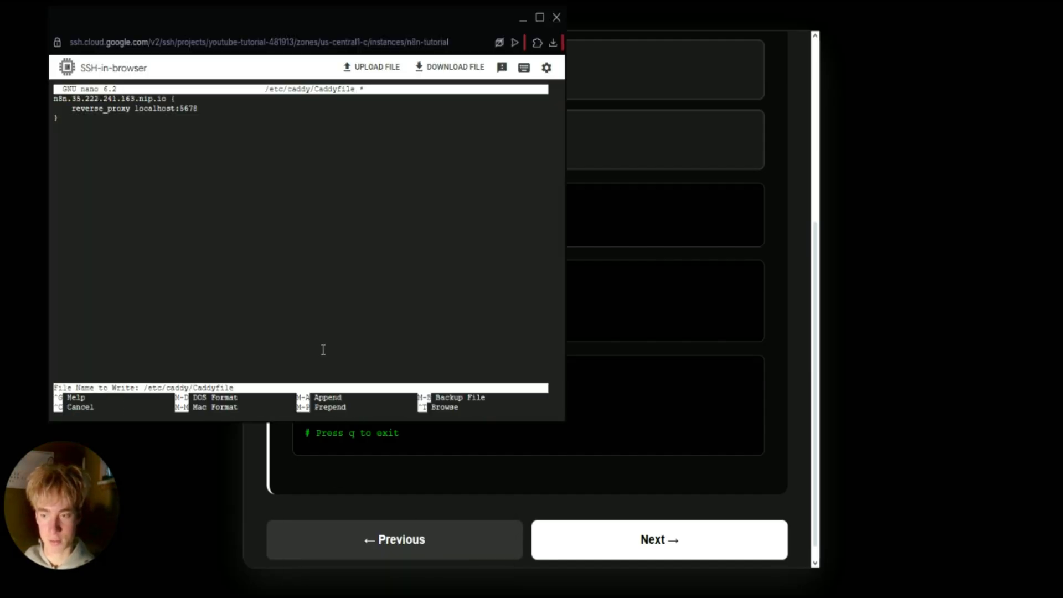
{"action": "key", "text": "Return"}
{"action": "left_click", "coordinate": [653, 333]}
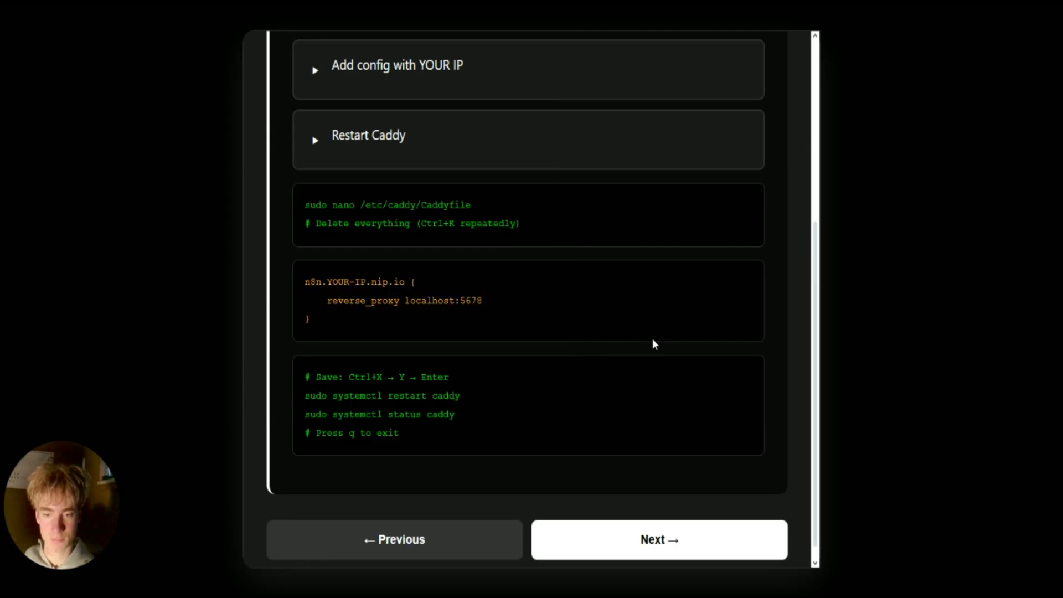
Run sudo systemctl restart caddy, then sudo systemctl status caddy to check it is running.
{"action": "left_click_drag", "start_coordinate": [454, 397], "coordinate": [285, 401]}
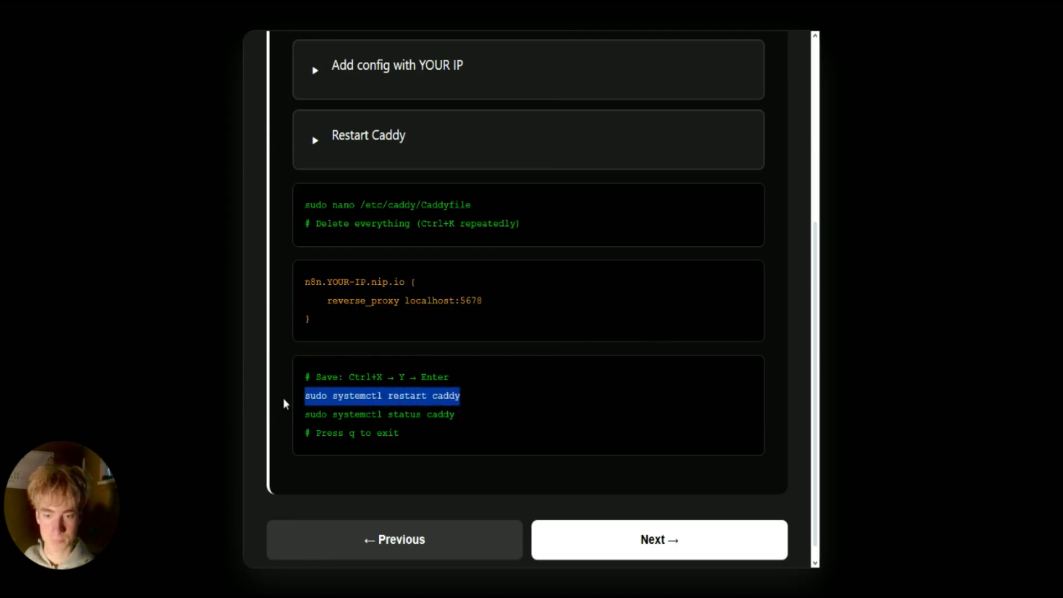
{"action": "left_click", "coordinate": [447, 422]}
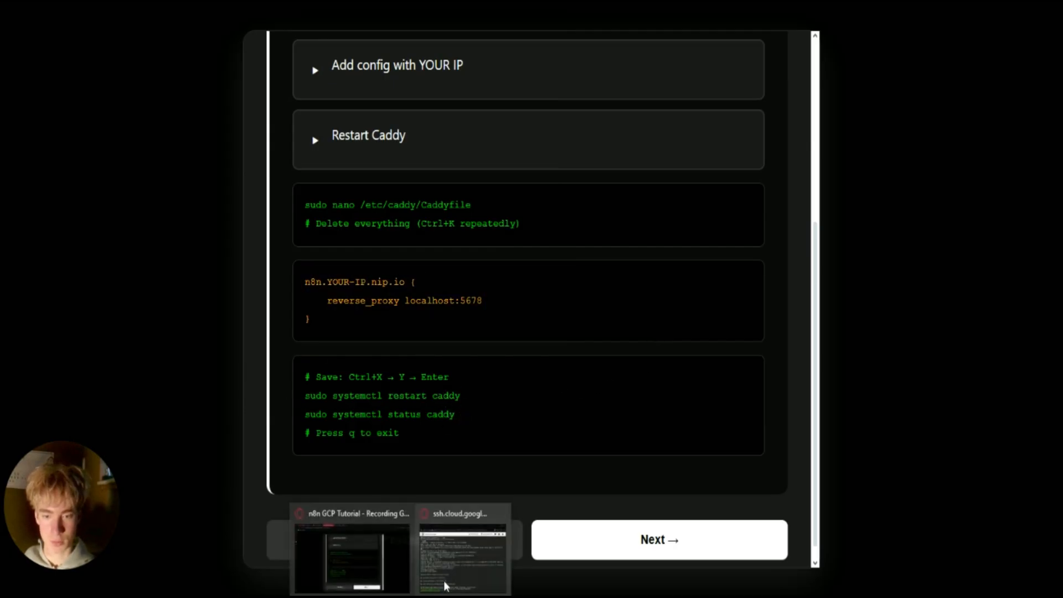
{"action": "left_click", "coordinate": [462, 546]}
{"action": "key", "text": "ctrl+v"}
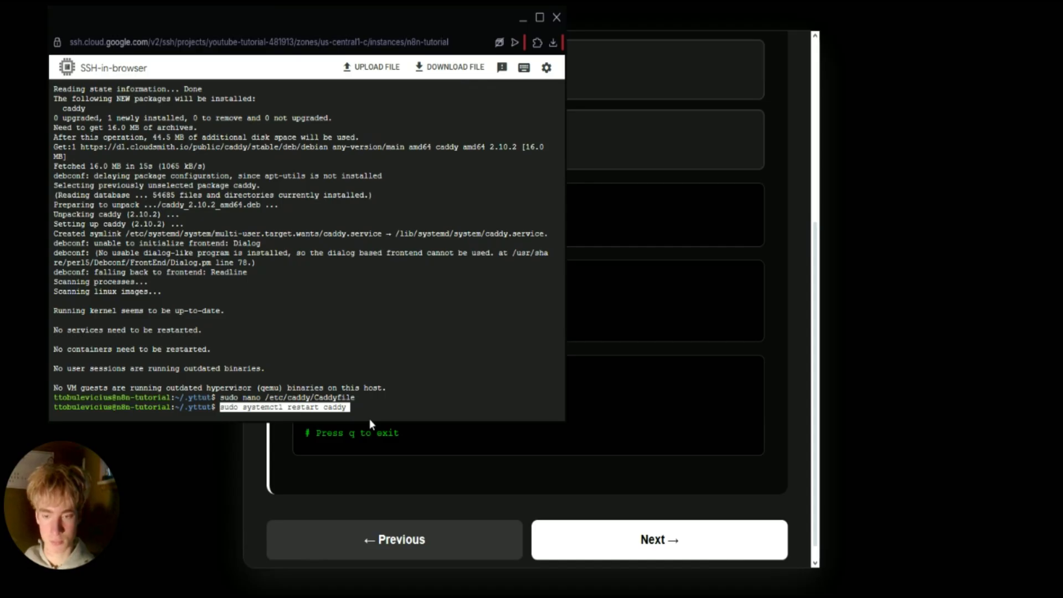
{"action": "key", "text": "Return"}
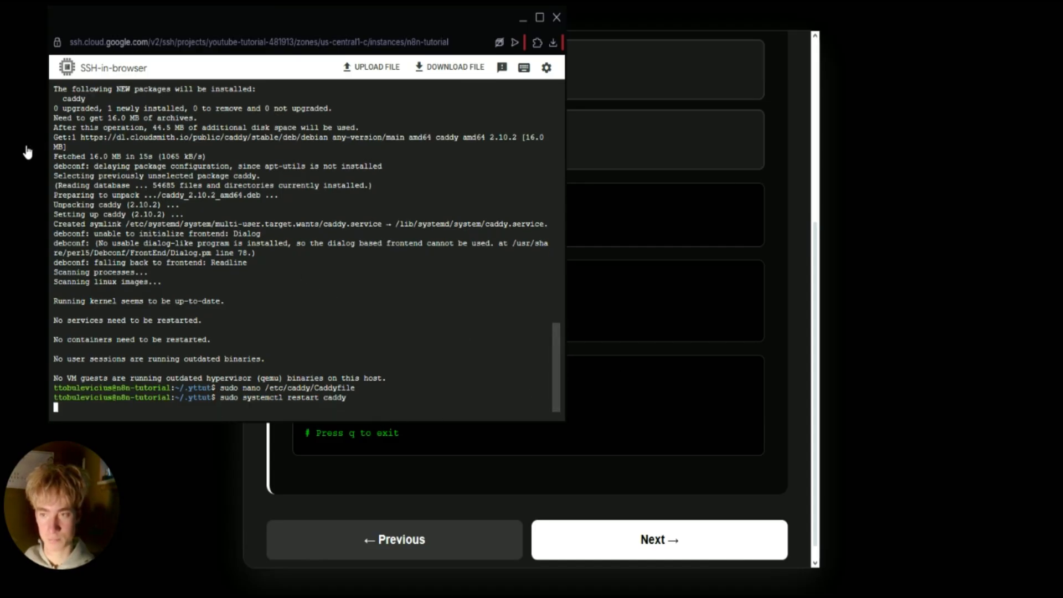
{"action": "key", "text": "ctrl+v"}
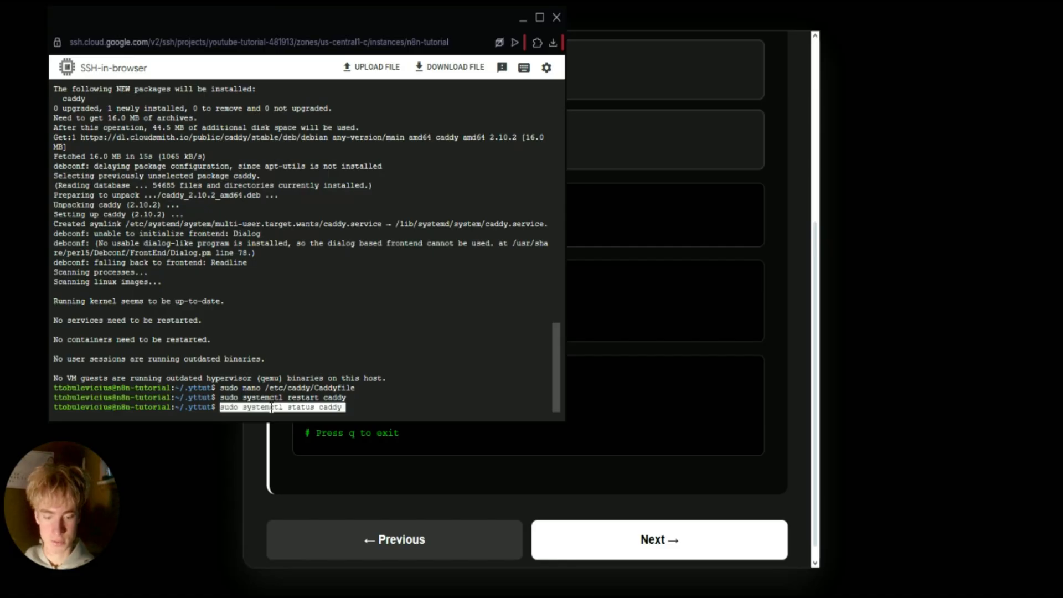
{"action": "key", "text": "Return"}
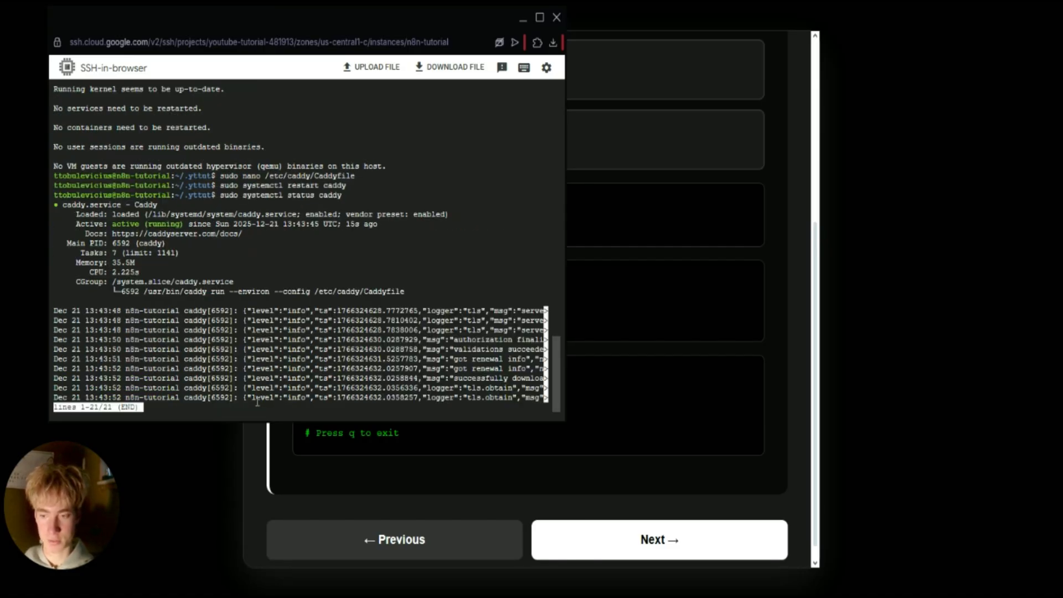
Exit the status output, go to guide step 9 Access n8n, and copy its n8n address template.
{"action": "key", "text": "q"}
{"action": "left_click", "coordinate": [592, 439]}
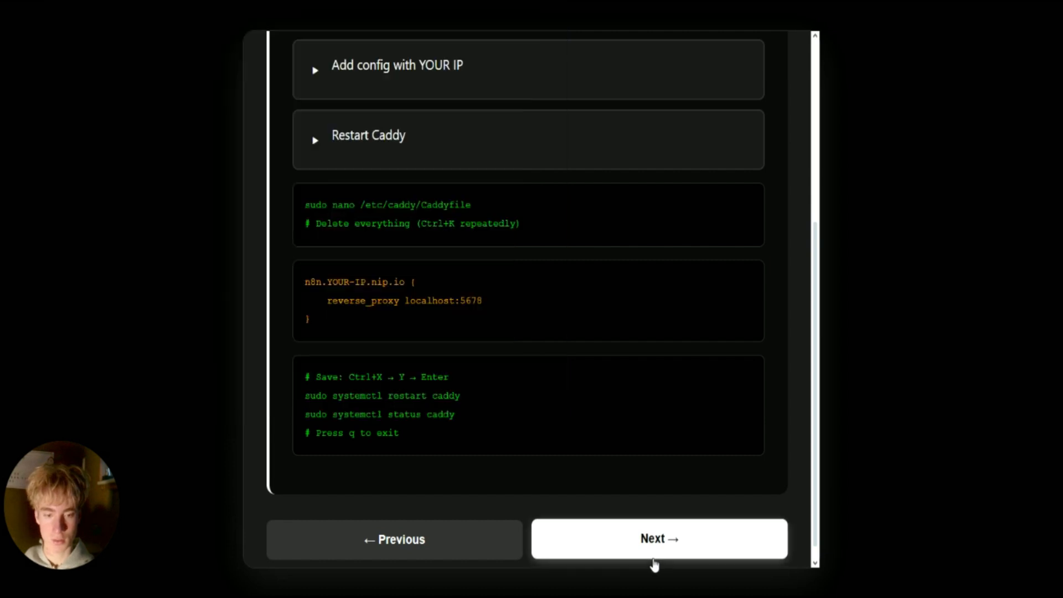
{"action": "left_click", "coordinate": [656, 554]}
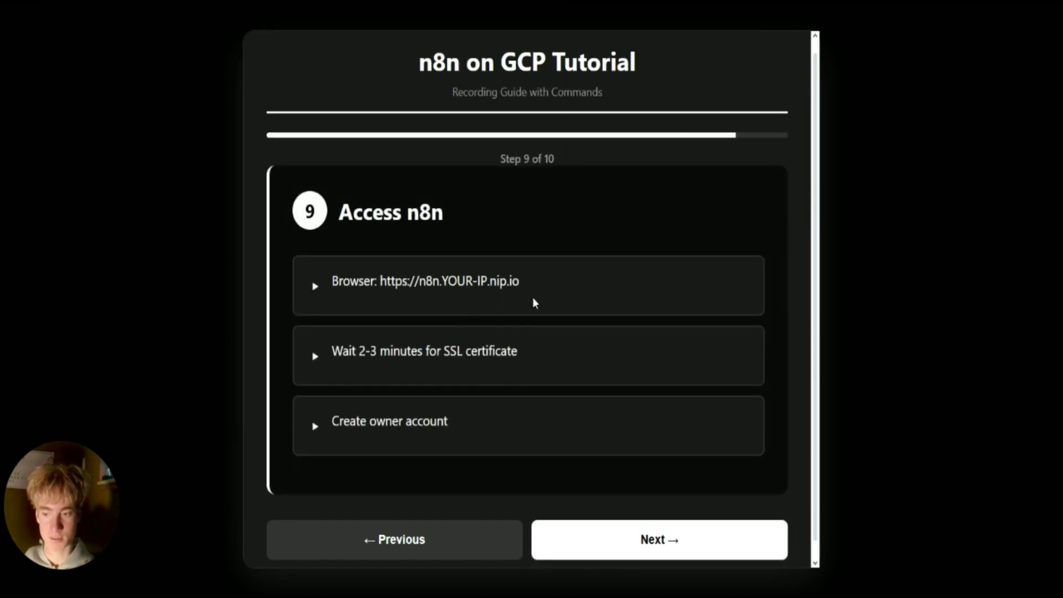
{"action": "left_click_drag", "start_coordinate": [333, 282], "coordinate": [404, 281]}
{"action": "left_click", "coordinate": [659, 275]}
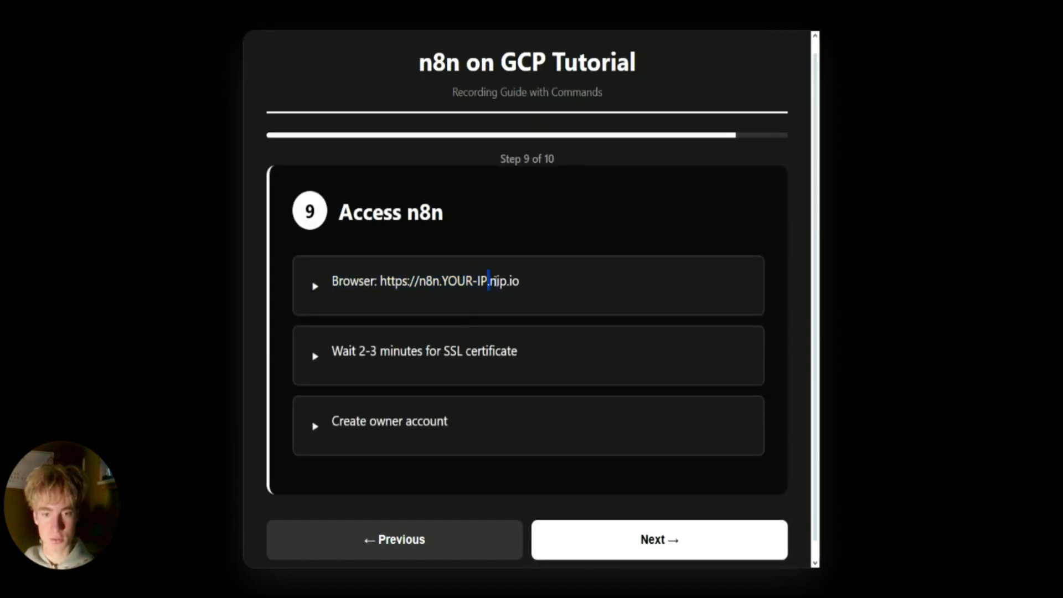
{"action": "left_click_drag", "start_coordinate": [489, 281], "coordinate": [332, 281]}
{"action": "left_click", "coordinate": [501, 282]}
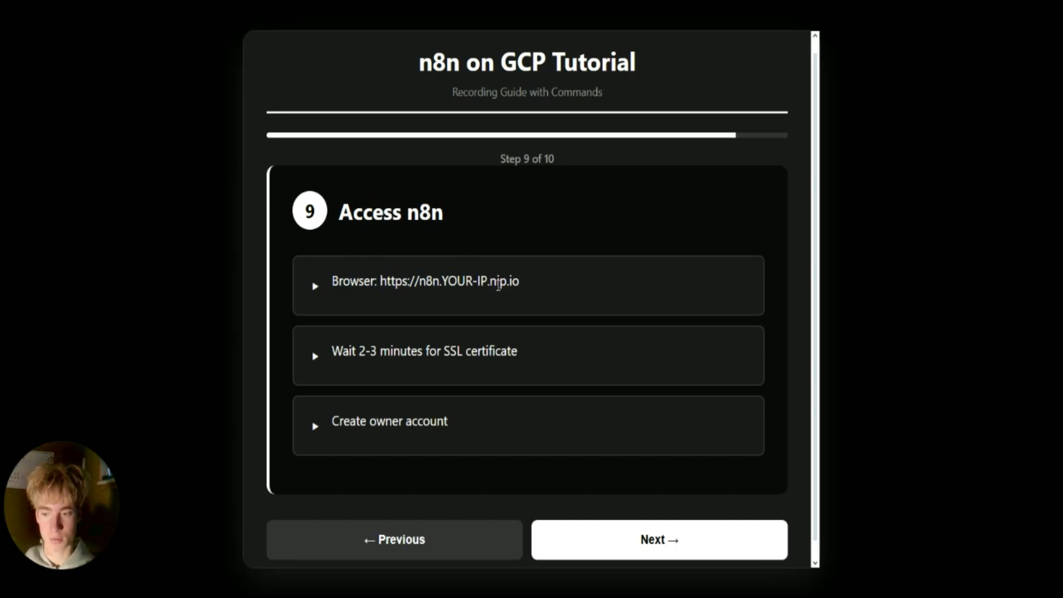
{"action": "left_click_drag", "start_coordinate": [471, 283], "coordinate": [522, 288]}
{"action": "left_click", "coordinate": [497, 281]}
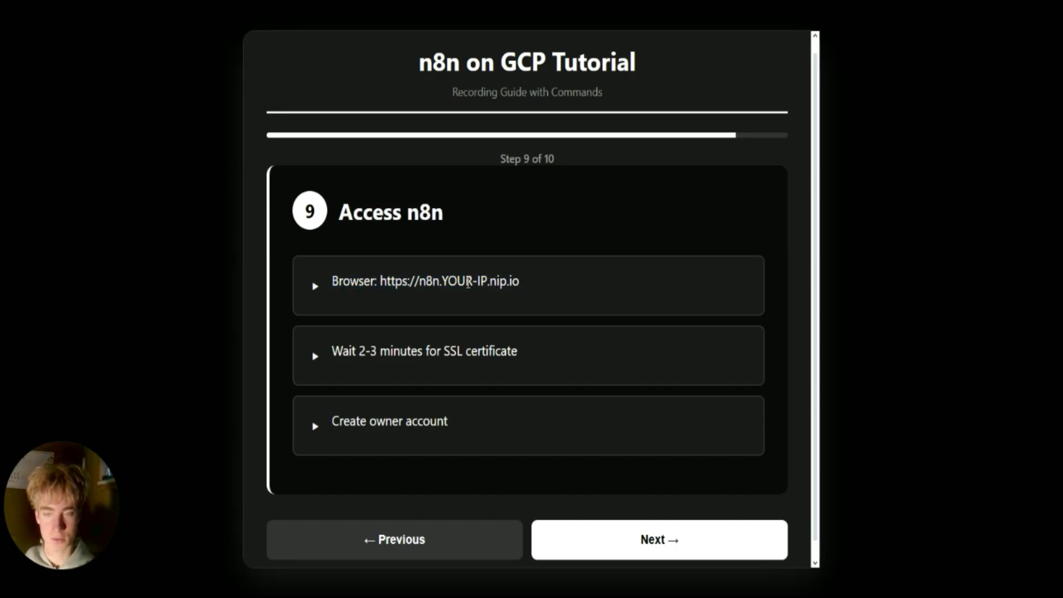
In a new tab, load n8n.35.222.241.163.nip.io with the VM's IP replacing YOUR-IP.
{"action": "key", "text": "ctrl+t"}
{"action": "key", "text": "ctrl+v"}
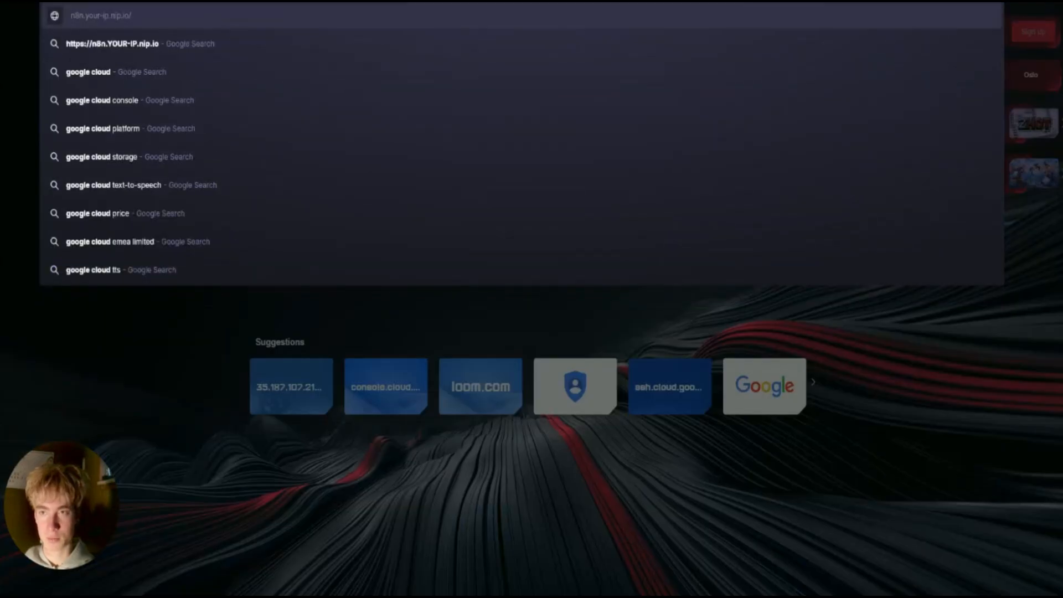
{"action": "key", "text": "BackSpace"}
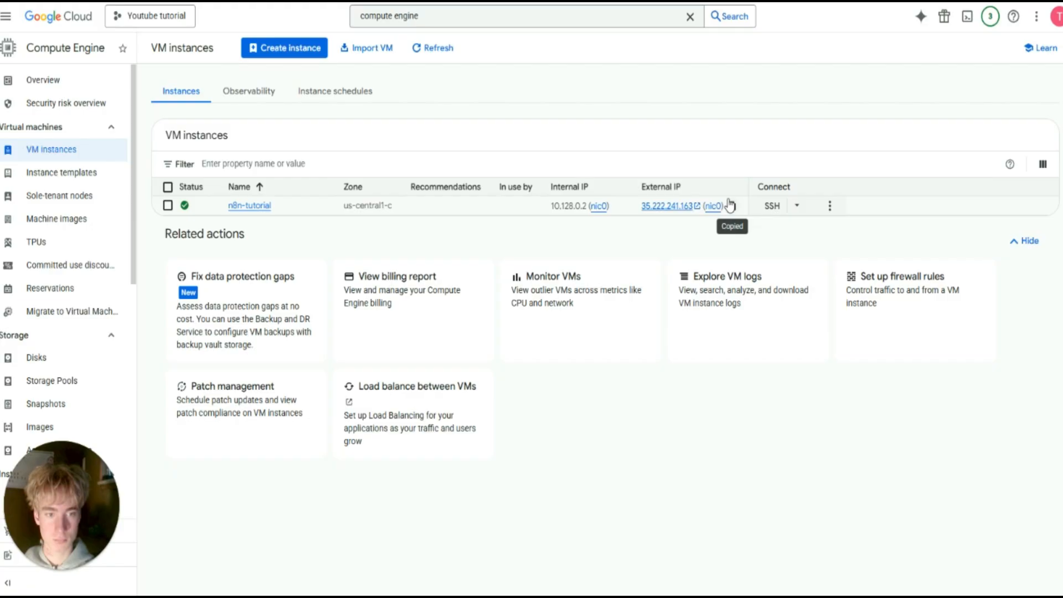
{"action": "left_click", "coordinate": [733, 205]}
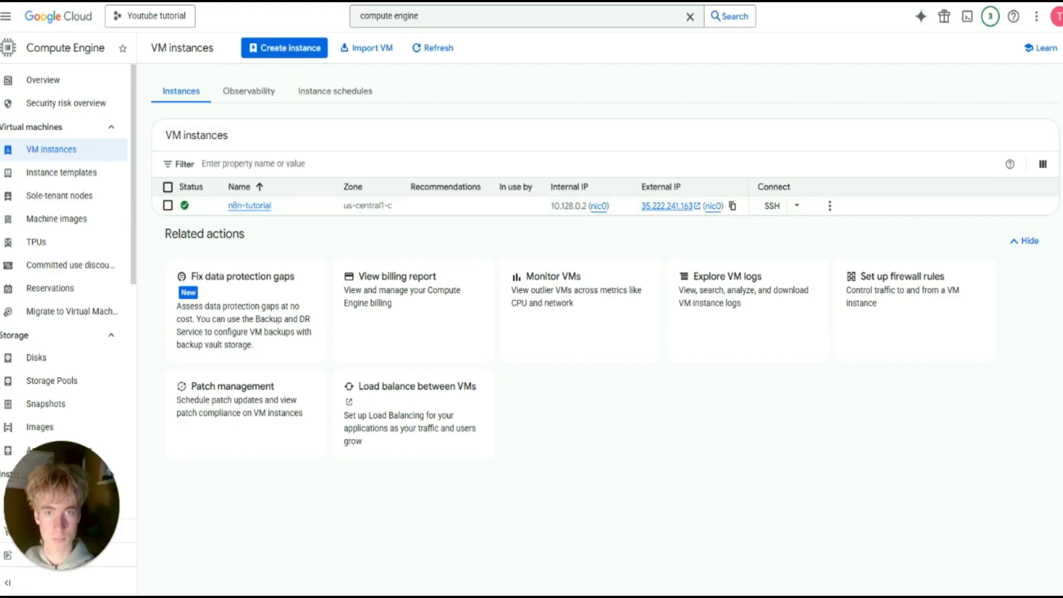
{"action": "left_click", "coordinate": [167, 1]}
{"action": "key", "text": "ctrl+v"}
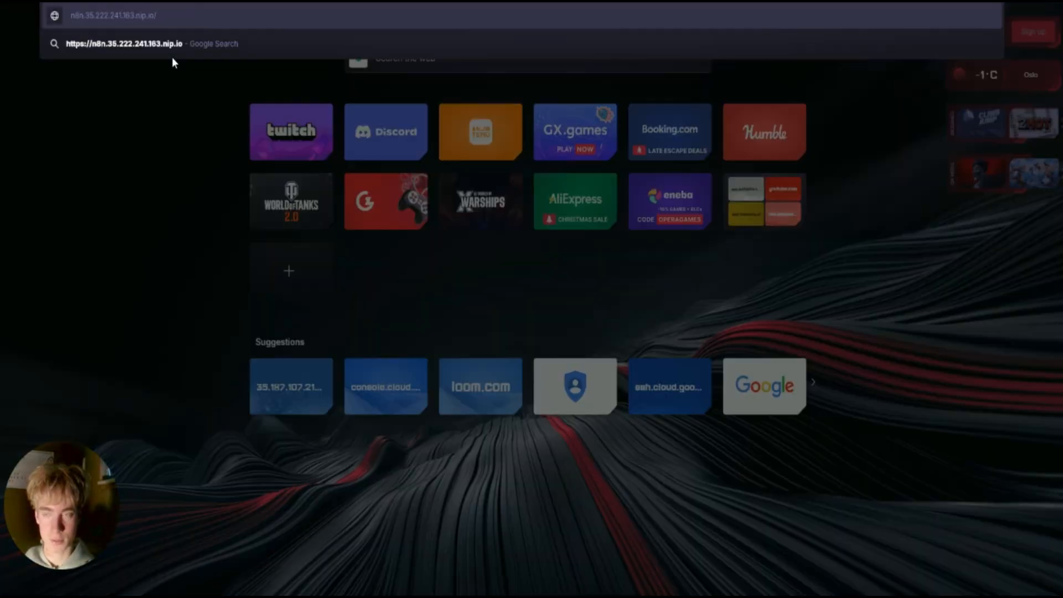
{"action": "key", "text": "Return"}
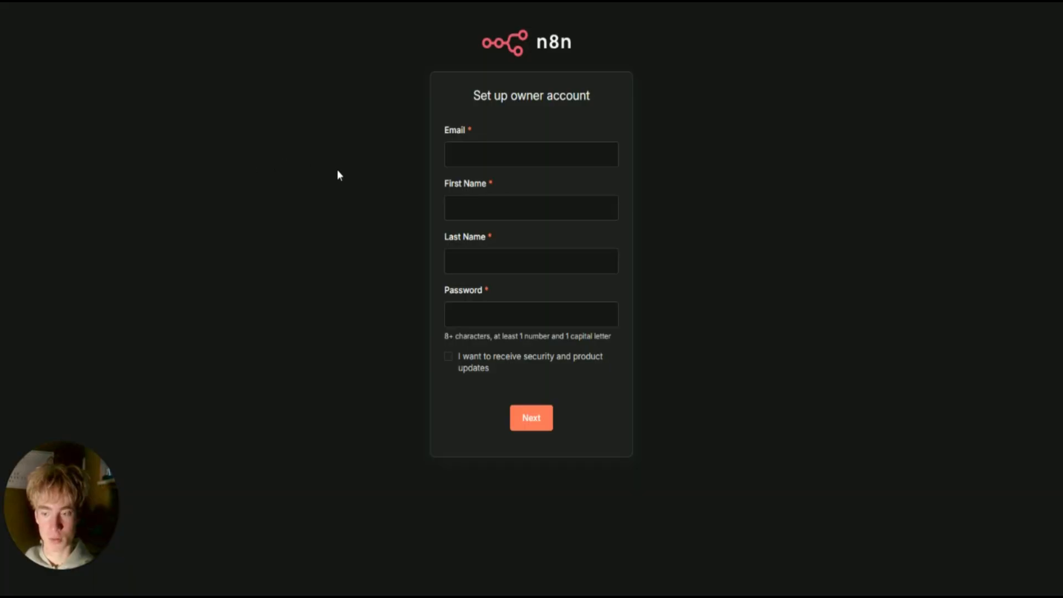
Enter the owner's email, first name, last name and password, then request the free license key.
{"action": "left_click", "coordinate": [493, 155]}
{"action": "left_click", "coordinate": [488, 154]}
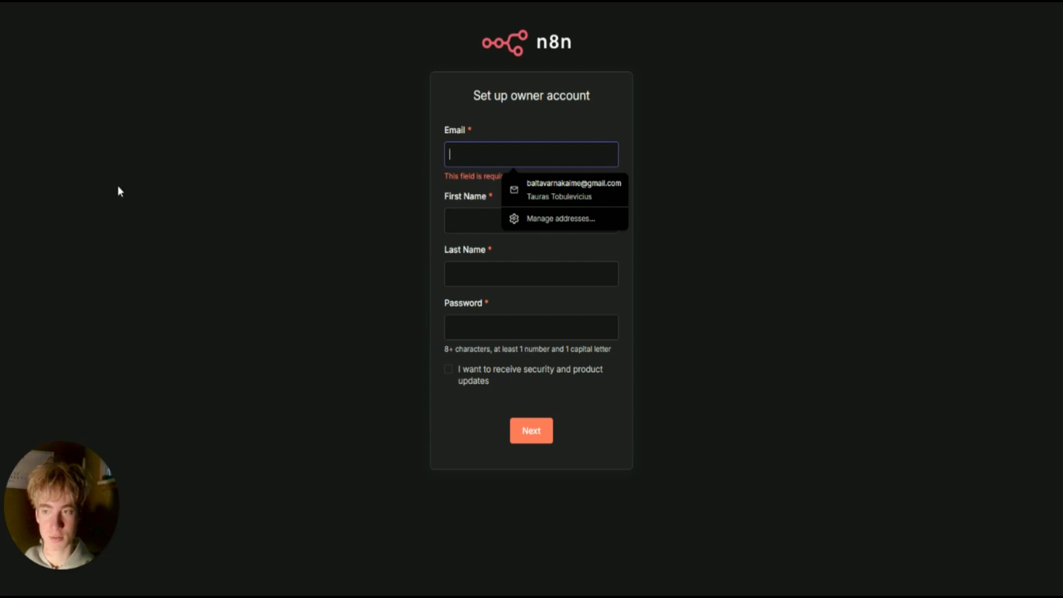
{"action": "left_click", "coordinate": [412, 171]}
{"action": "left_click", "coordinate": [492, 228]}
{"action": "left_click", "coordinate": [473, 270]}
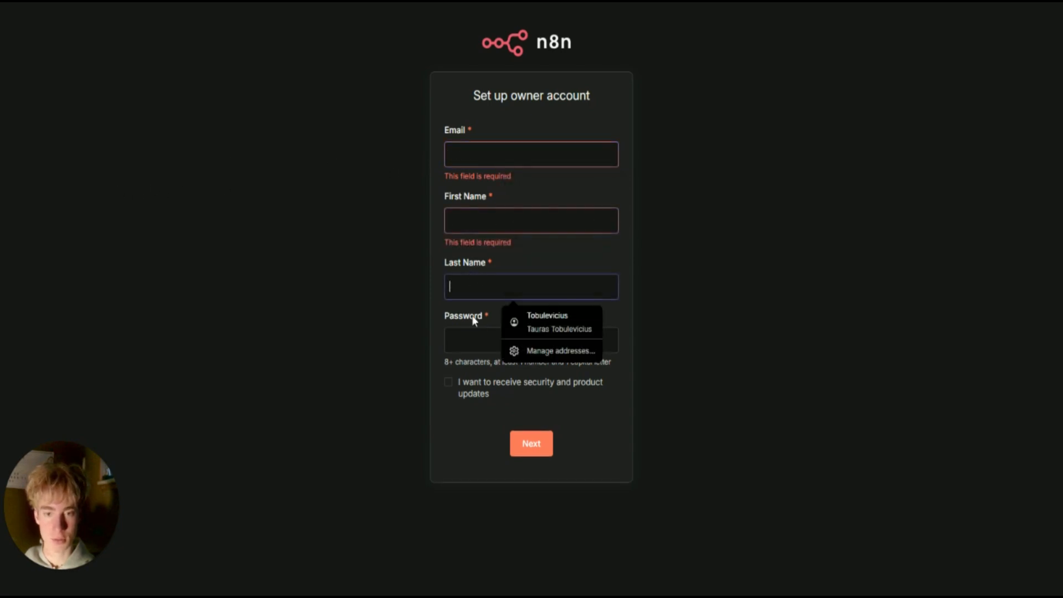
{"action": "left_click", "coordinate": [474, 332]}
{"action": "left_click", "coordinate": [381, 241]}
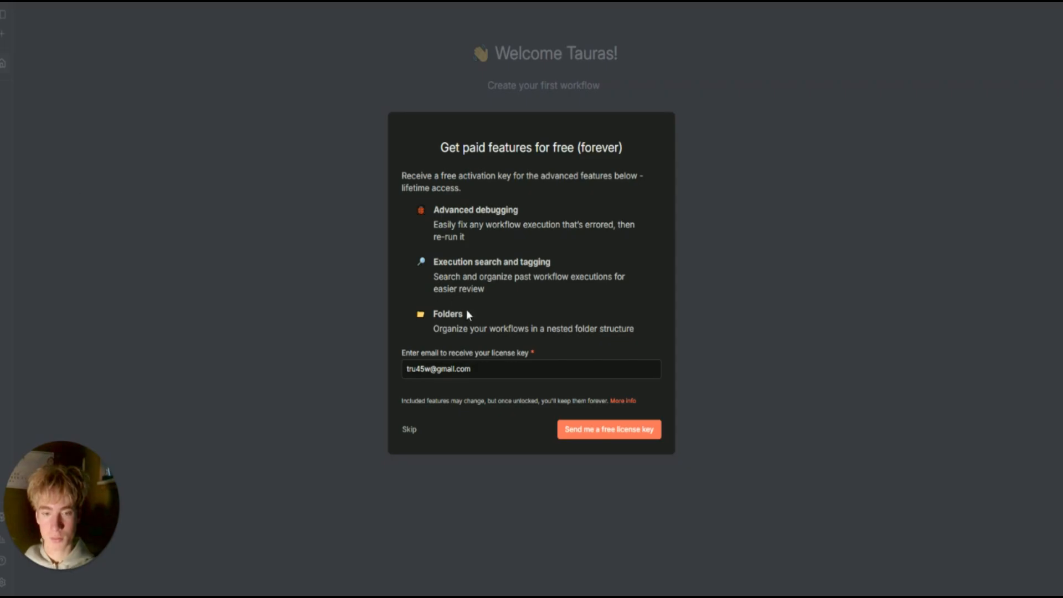
{"action": "left_click", "coordinate": [589, 435]}
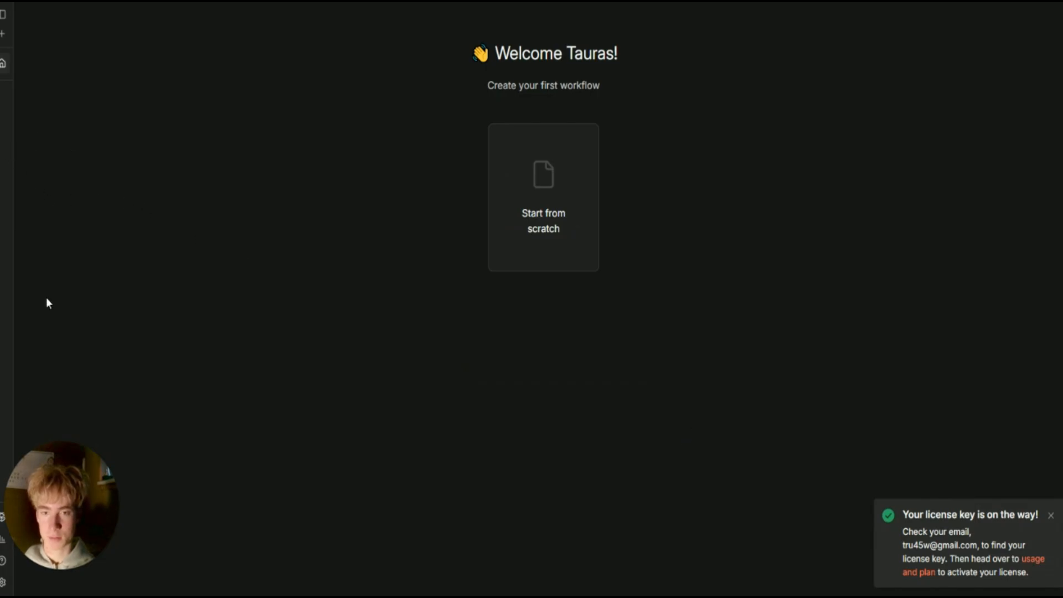
Open Settings > Usage and plan, then open and close the Enter activation key dialog.
{"action": "left_click", "coordinate": [3, 584]}
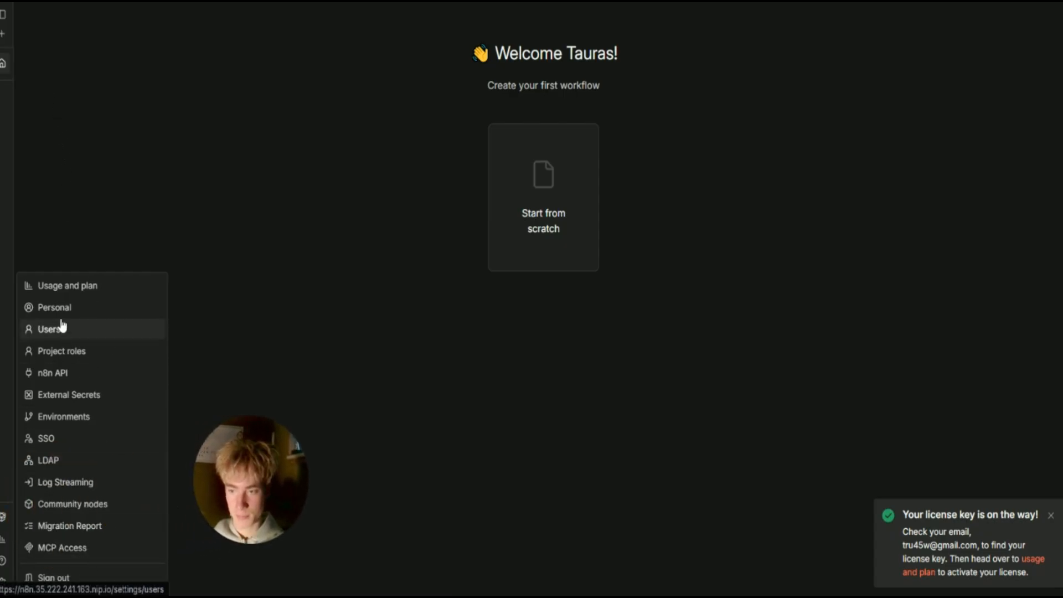
{"action": "double_click", "coordinate": [3, 583]}
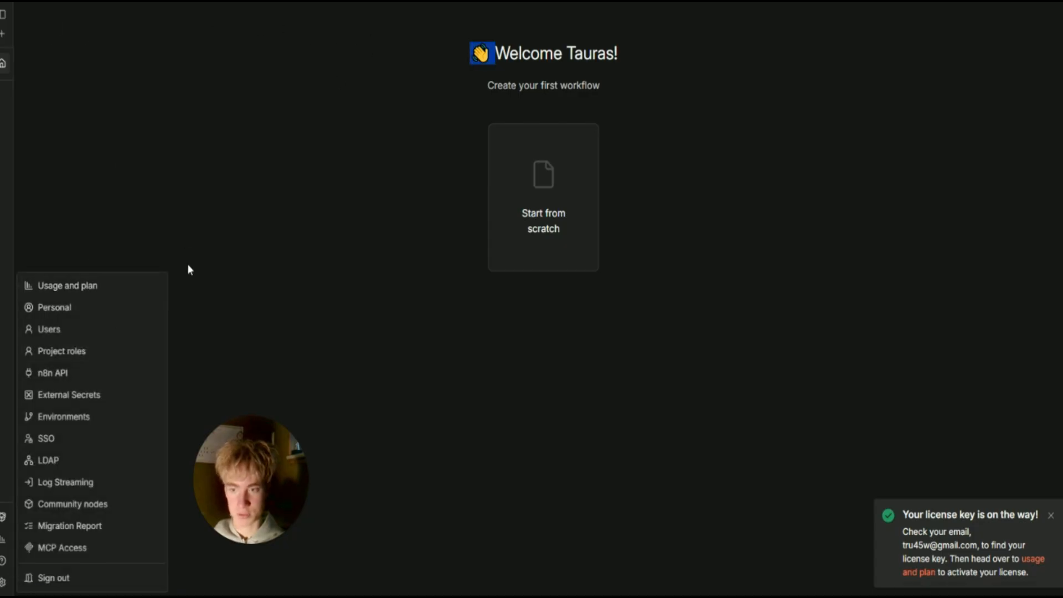
{"action": "left_click", "coordinate": [103, 287]}
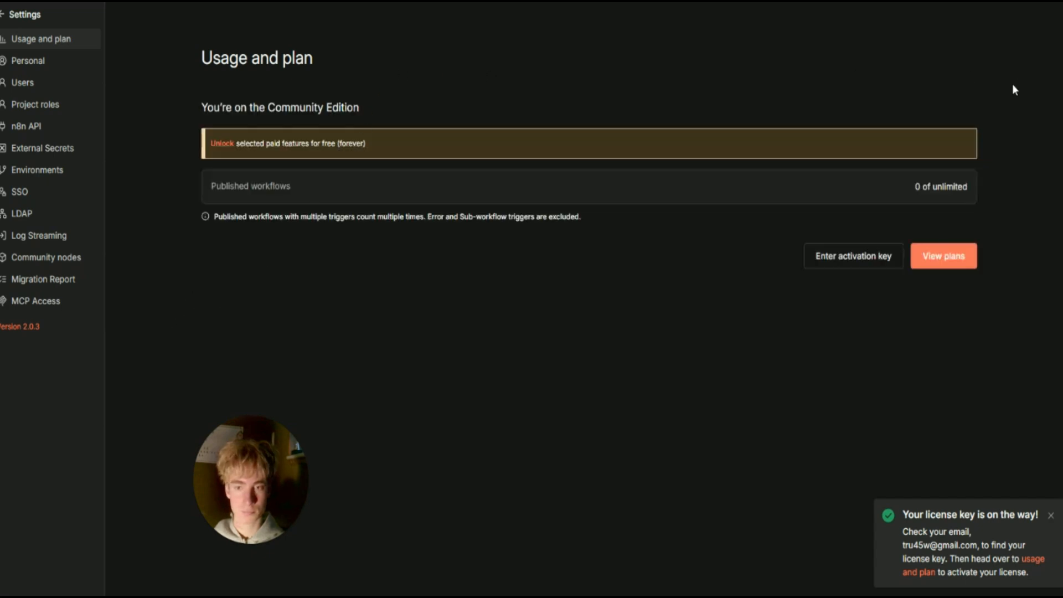
{"action": "left_click", "coordinate": [880, 264]}
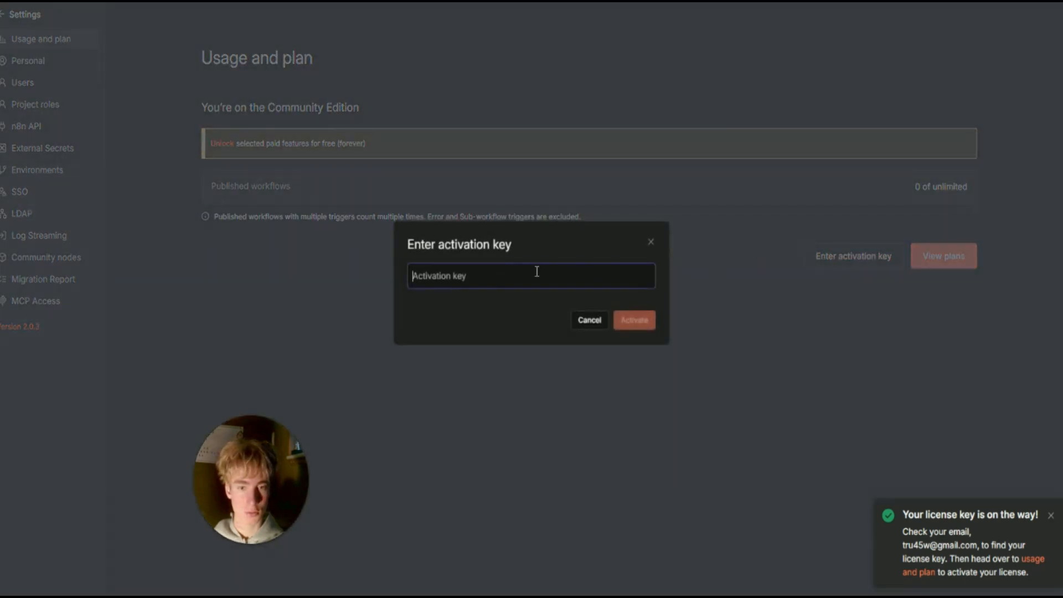
{"action": "left_click", "coordinate": [651, 244]}
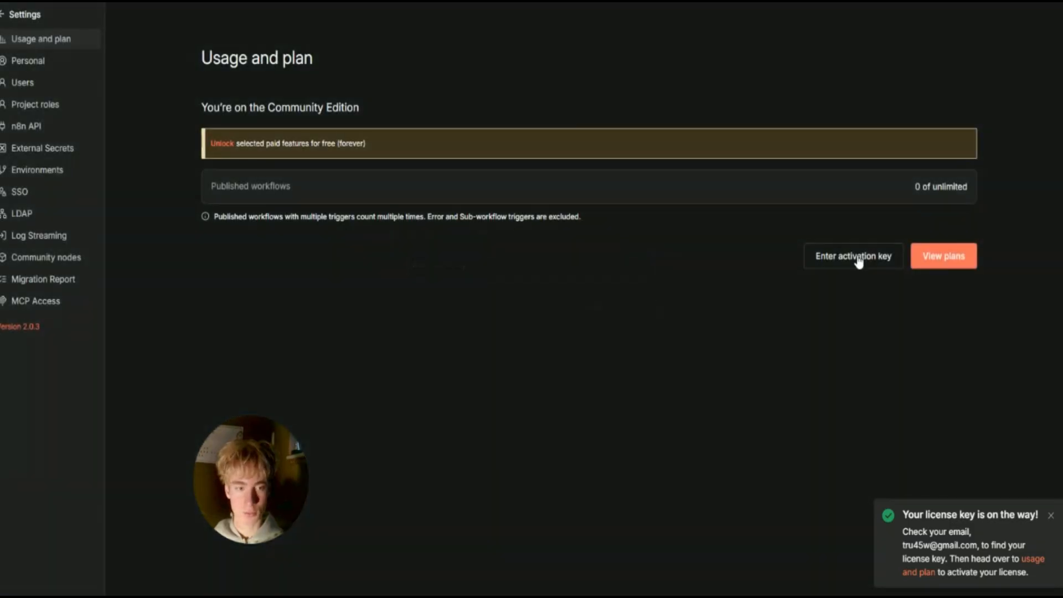
Start a new workflow from scratch on the overview page and dismiss the license notification.
{"action": "left_click", "coordinate": [14, 17]}
{"action": "left_click_drag", "start_coordinate": [251, 493], "coordinate": [84, 519]}
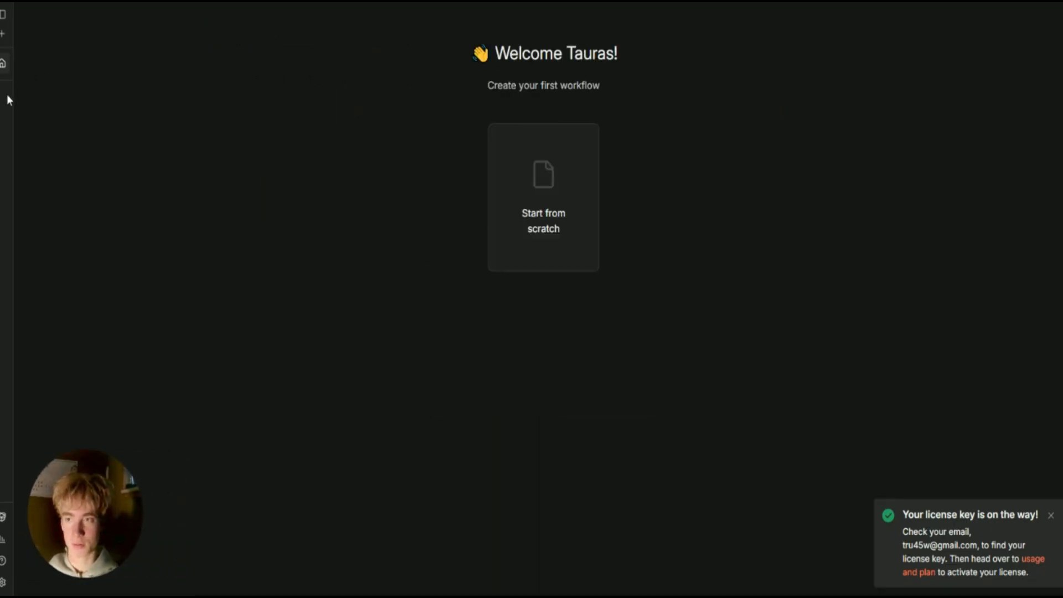
{"action": "left_click", "coordinate": [547, 199]}
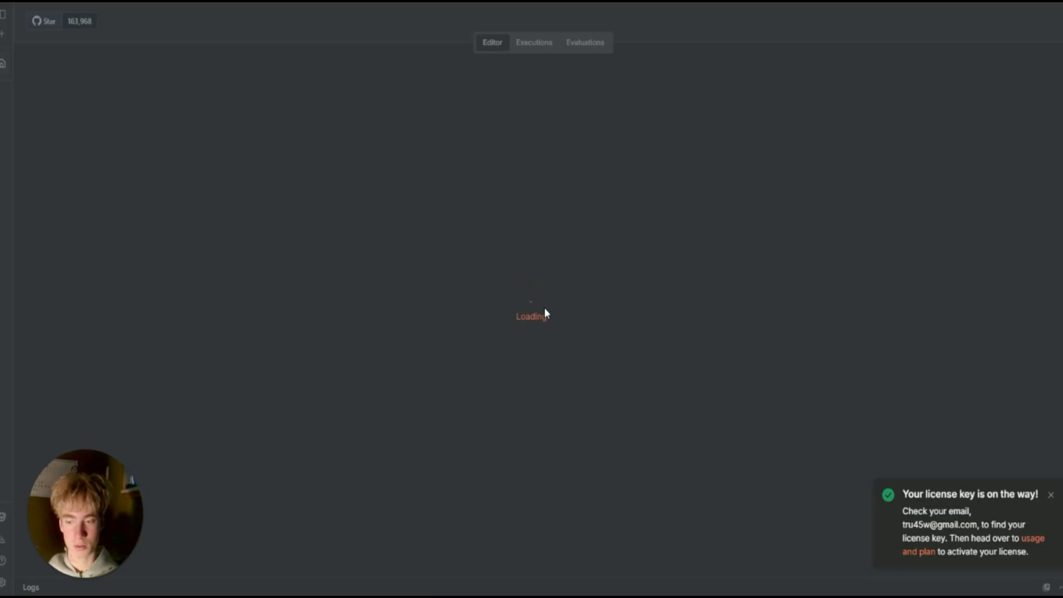
{"action": "left_click", "coordinate": [1051, 495]}
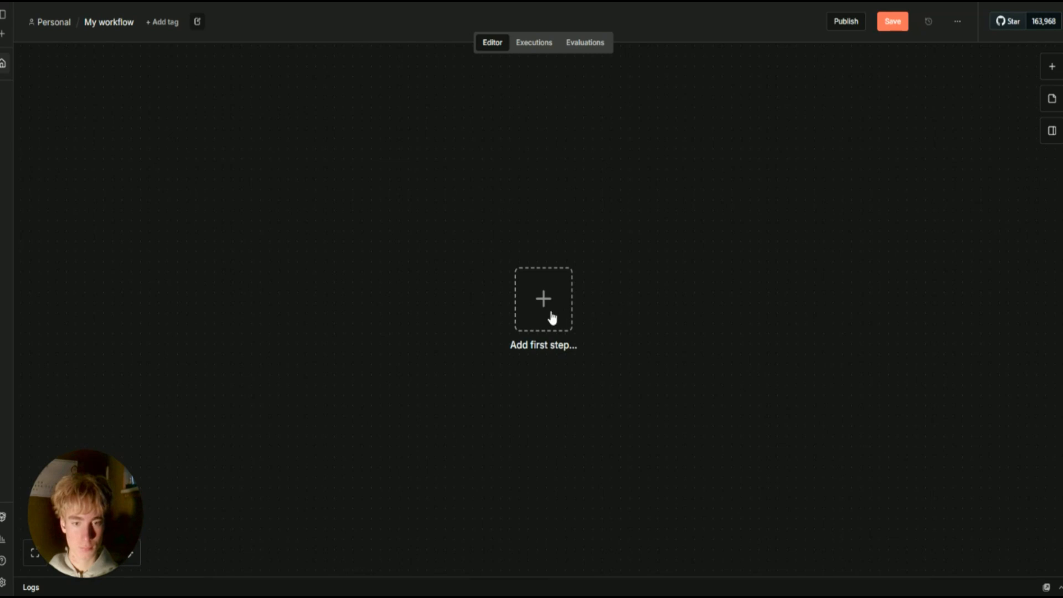
Start the workflow with a Trigger manually node.
{"action": "left_click", "coordinate": [542, 302]}
{"action": "type", "text": "cl"}
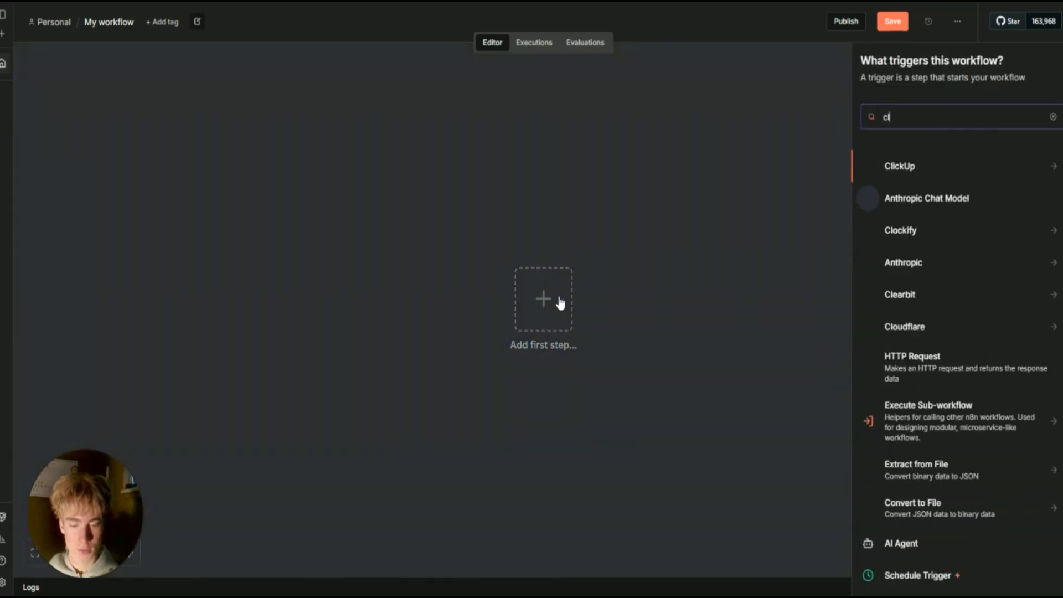
{"action": "type", "text": "ick"}
{"action": "key", "text": "ctrl+BackSpace"}
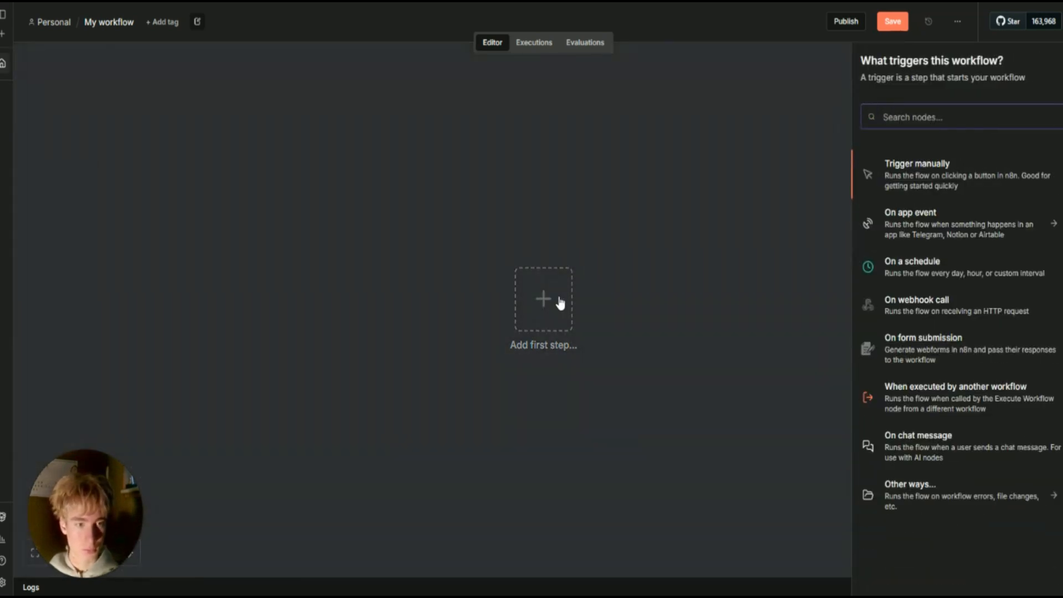
{"action": "left_click", "coordinate": [960, 185]}
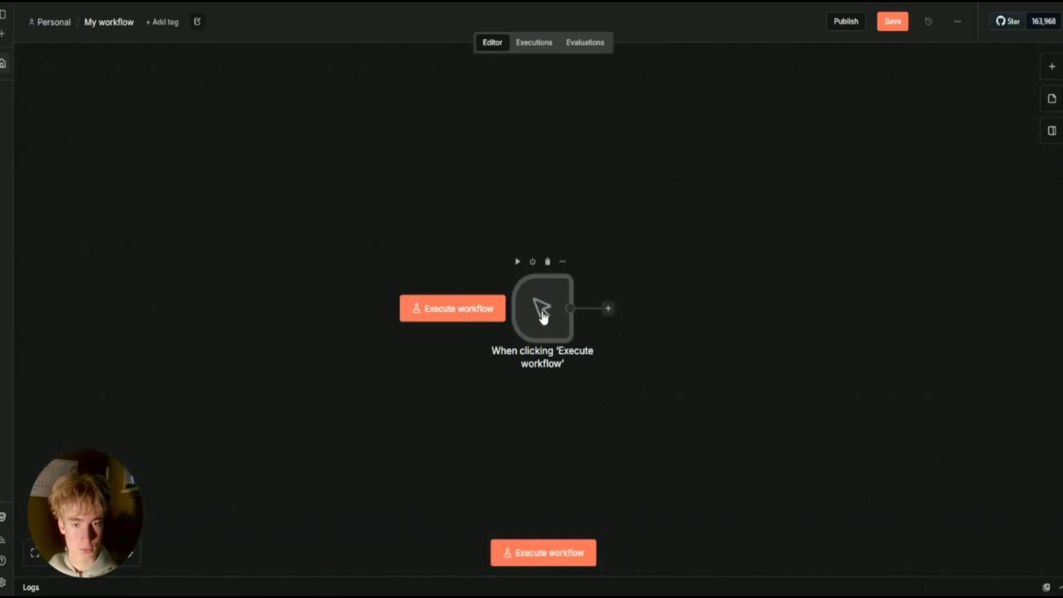
{"action": "scroll", "coordinate": [402, 257], "scroll_direction": "right", "scroll_amount": 5}
Add an Edit Fields (Set) node after the manual trigger, then begin another step after it.
{"action": "left_click", "coordinate": [414, 257]}
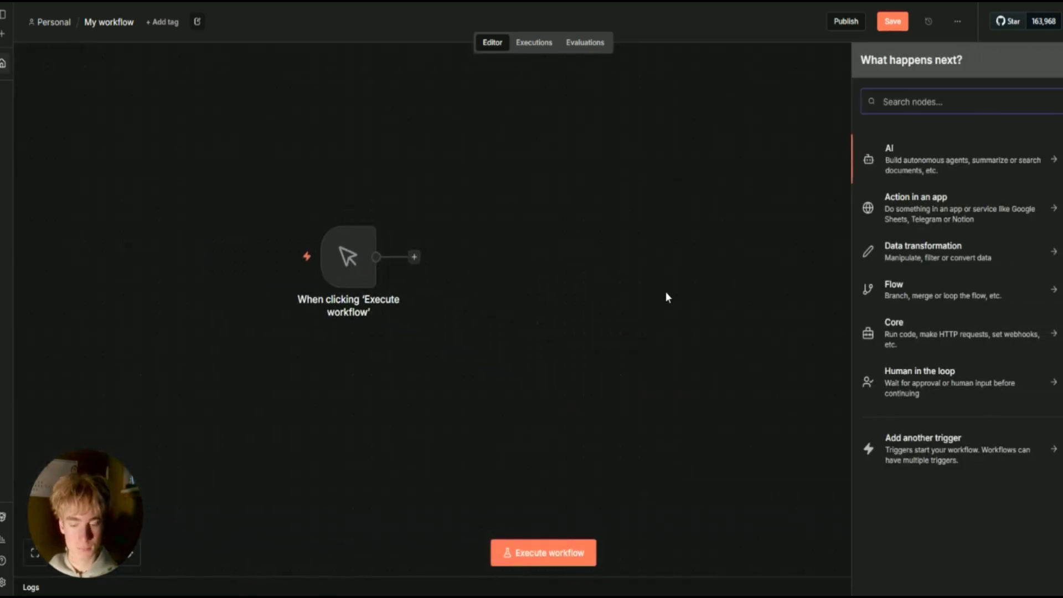
{"action": "type", "text": "set"}
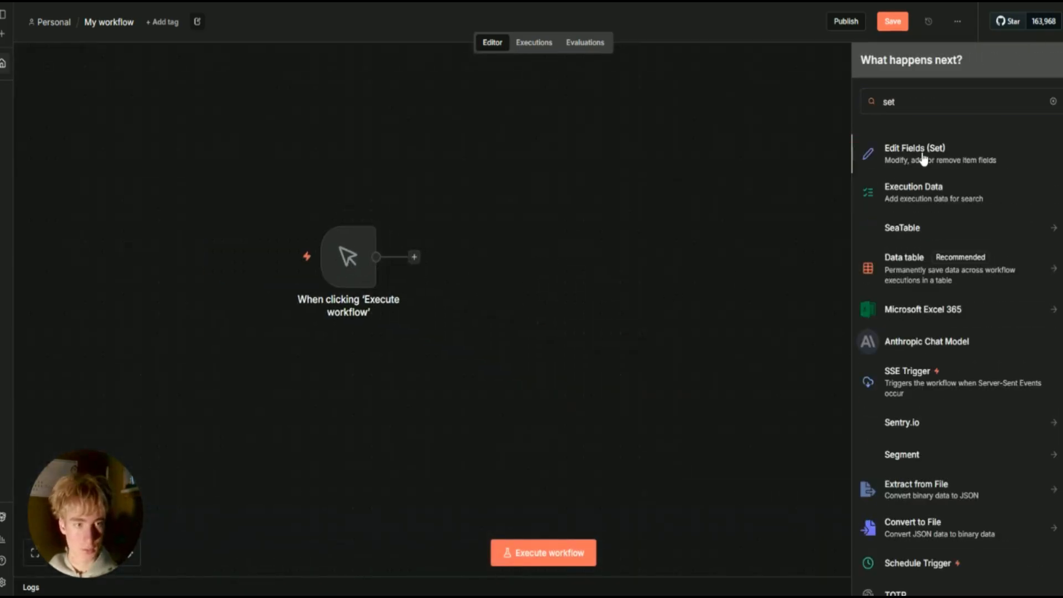
{"action": "left_click", "coordinate": [914, 162]}
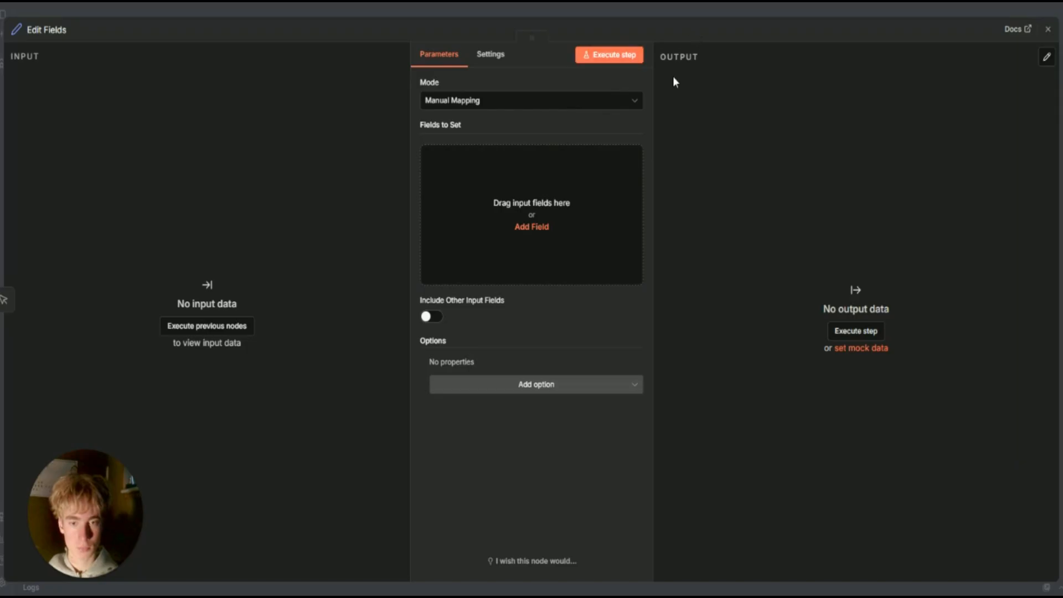
{"action": "left_click", "coordinate": [700, 14]}
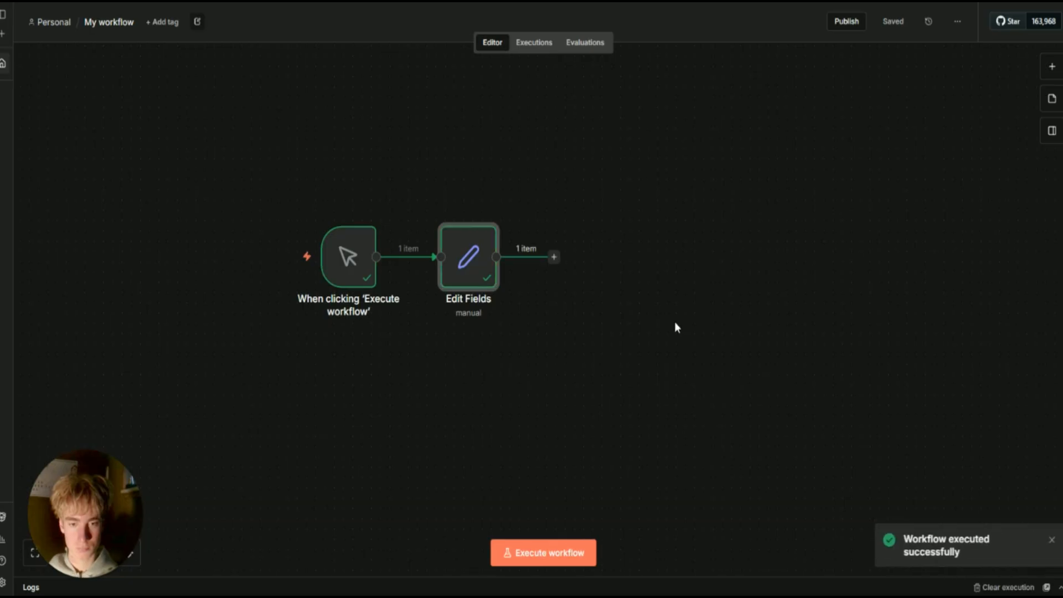
{"action": "scroll", "coordinate": [673, 341], "scroll_direction": "down", "scroll_amount": 2}
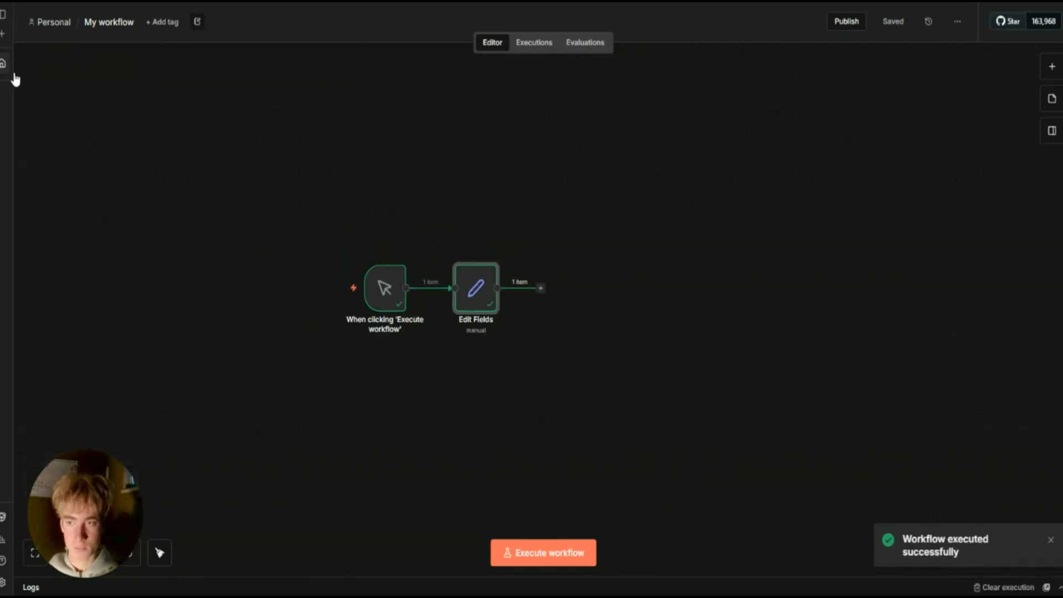
{"action": "left_click", "coordinate": [541, 289]}
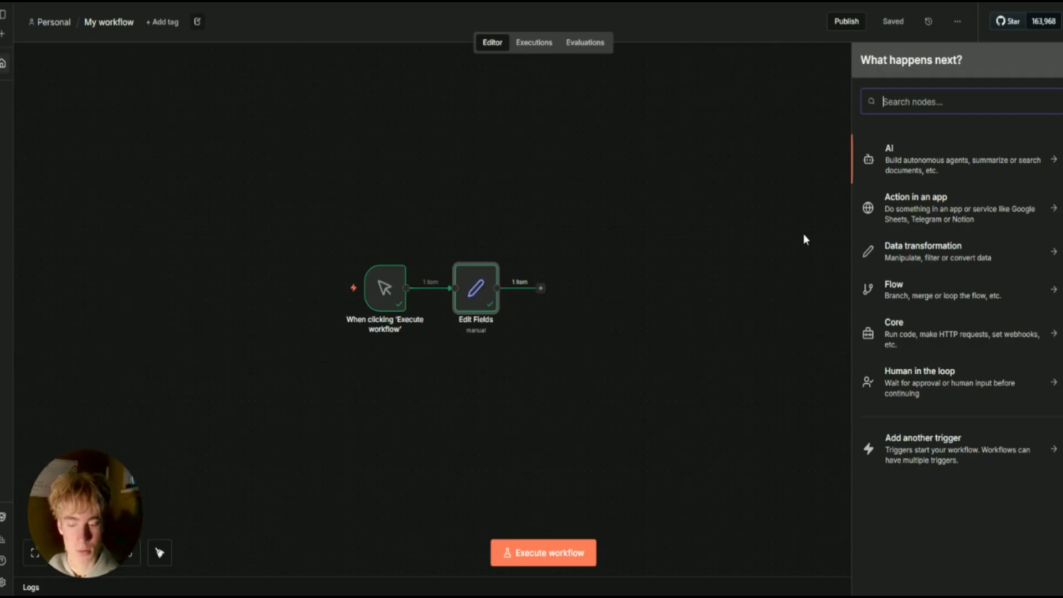
Add a Google Sheets node with the Create spreadsheet action after Edit Fields.
{"action": "type", "text": "s"}
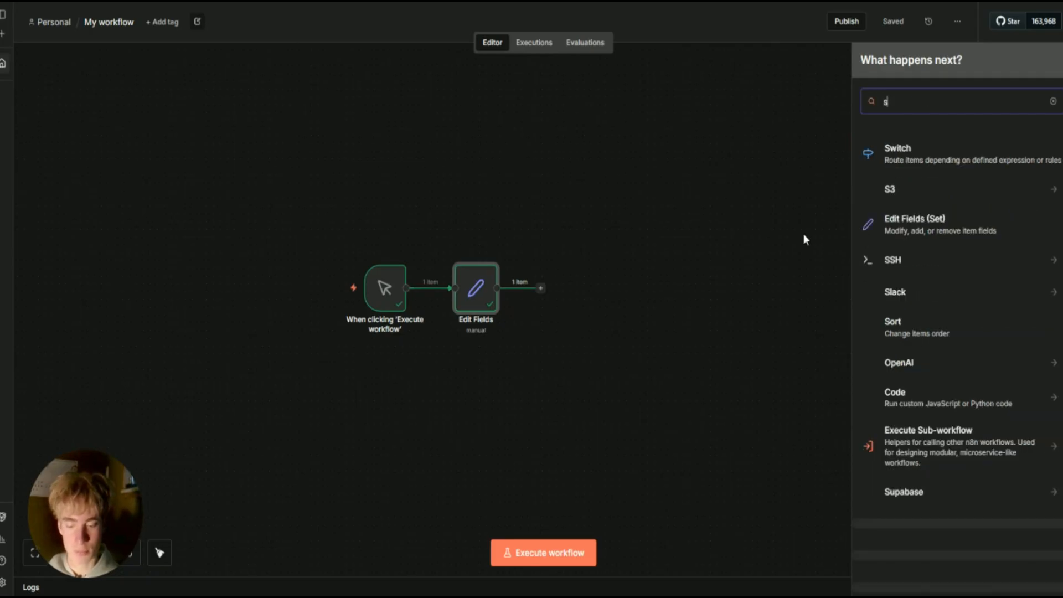
{"action": "type", "text": "heets"}
{"action": "left_click", "coordinate": [957, 147]}
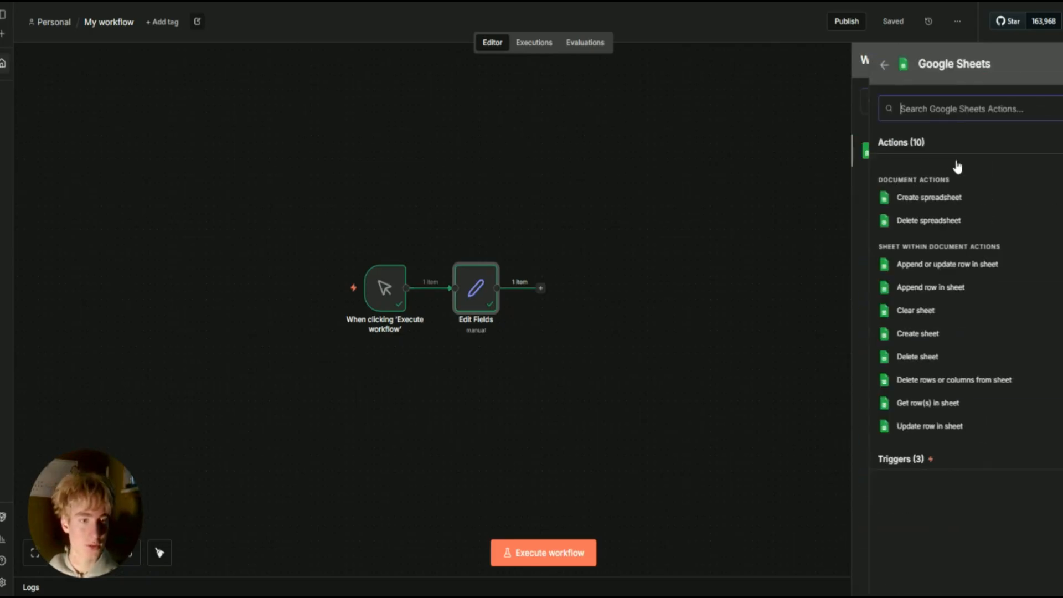
{"action": "left_click", "coordinate": [929, 205]}
Create a new Google Sheets credential and view its Client ID and Client Secret fields.
{"action": "left_click", "coordinate": [454, 98]}
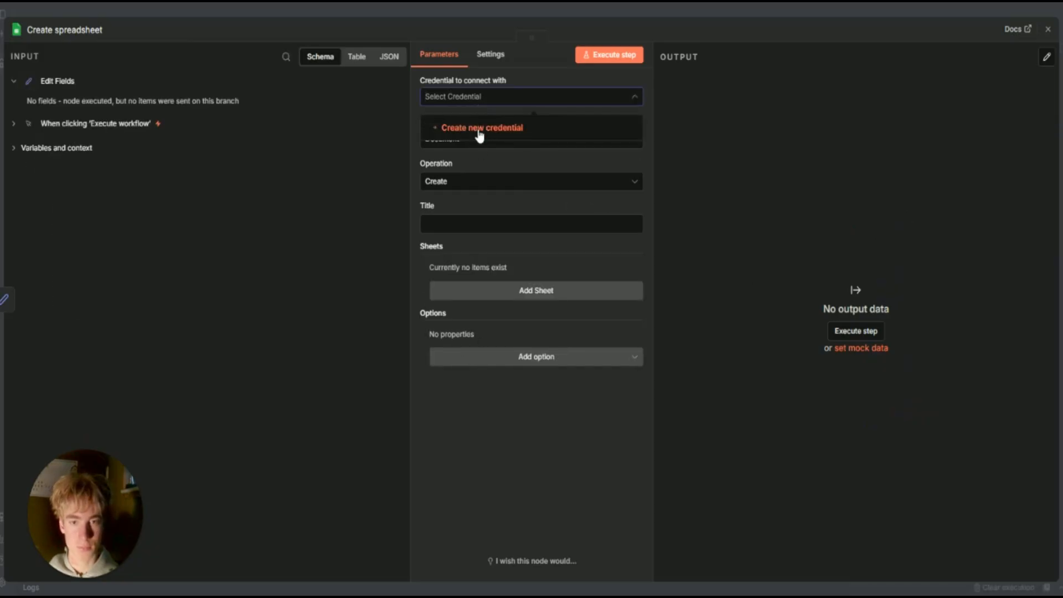
{"action": "left_click", "coordinate": [480, 129]}
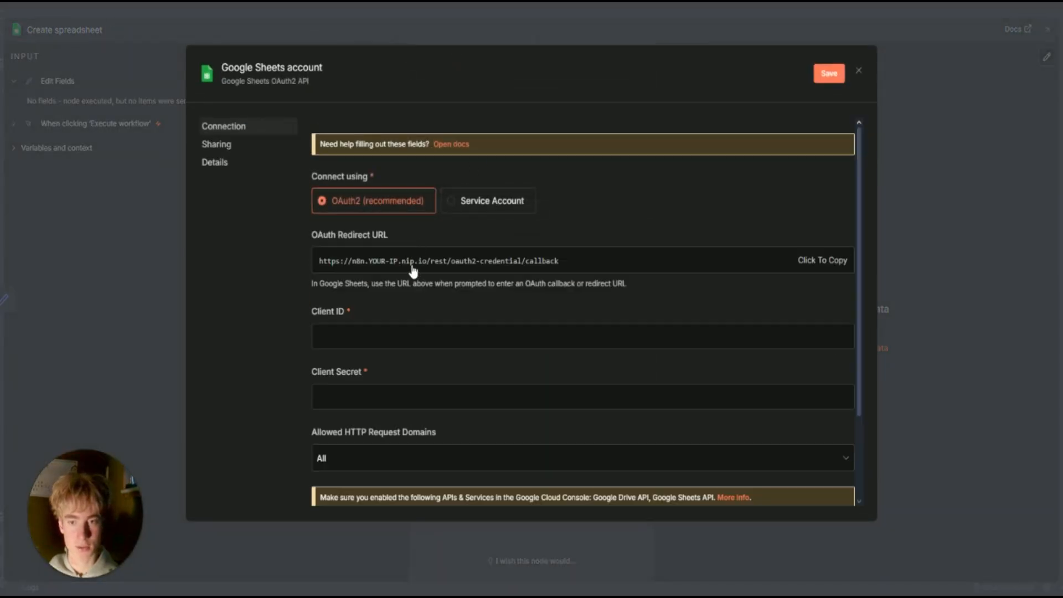
{"action": "scroll", "coordinate": [414, 275], "scroll_direction": "down", "scroll_amount": 1}
{"action": "left_click", "coordinate": [355, 234]}
{"action": "left_click", "coordinate": [392, 291]}
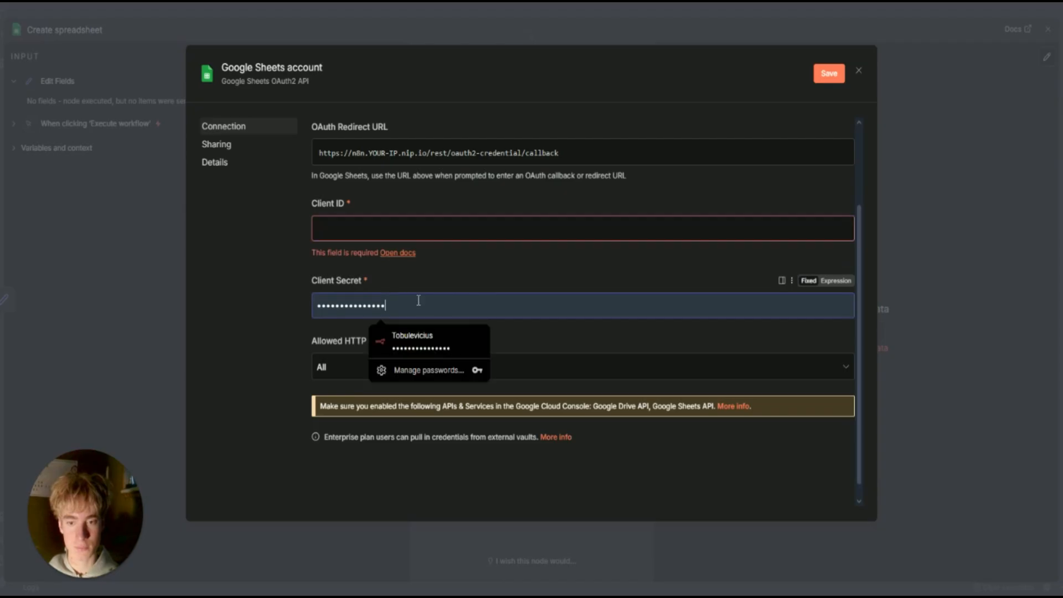
{"action": "left_click", "coordinate": [273, 293]}
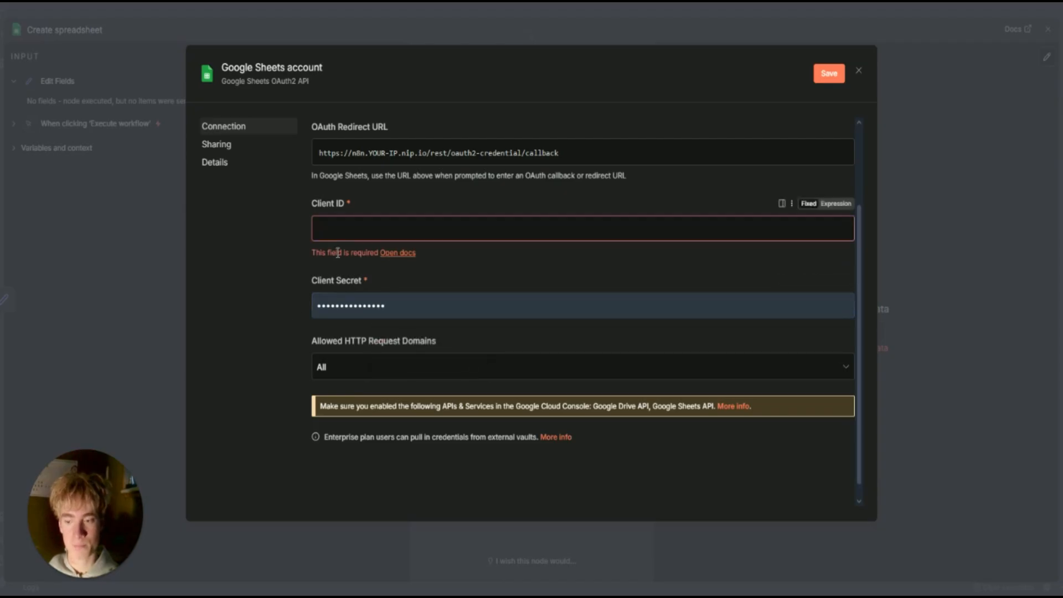
{"action": "left_click", "coordinate": [363, 233]}
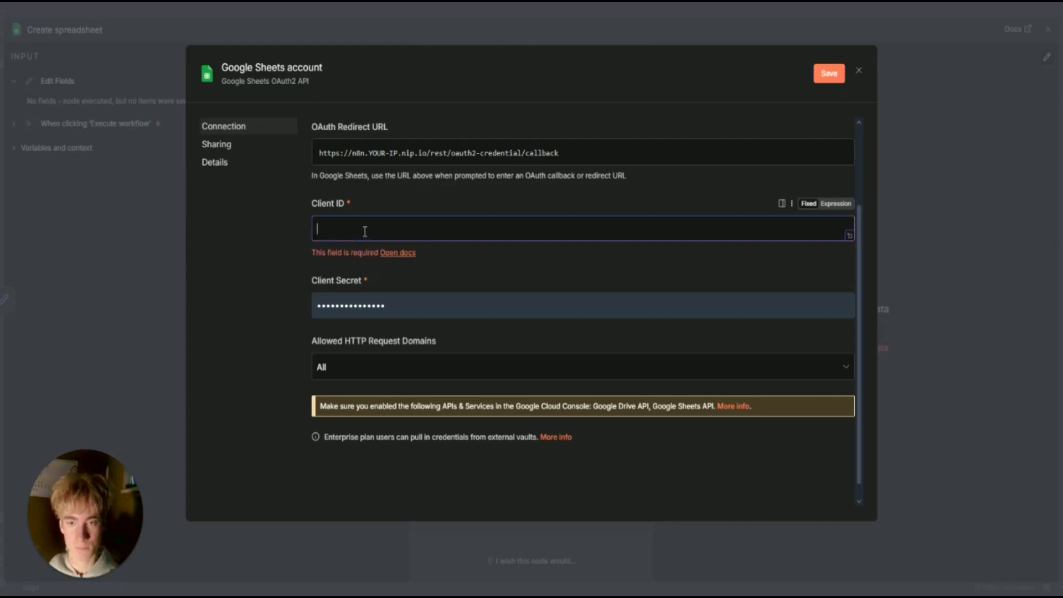
{"action": "left_click", "coordinate": [519, 209]}
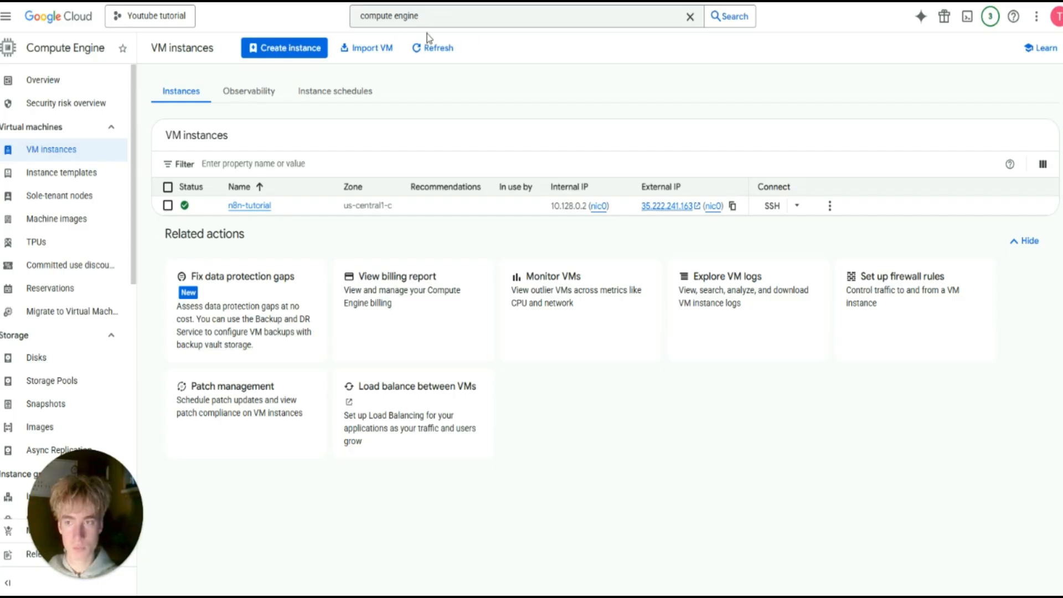
Enable the Google Sheets API and the Google Drive API via the console search.
{"action": "left_click", "coordinate": [403, 16]}
{"action": "key", "text": "BackSpace"}
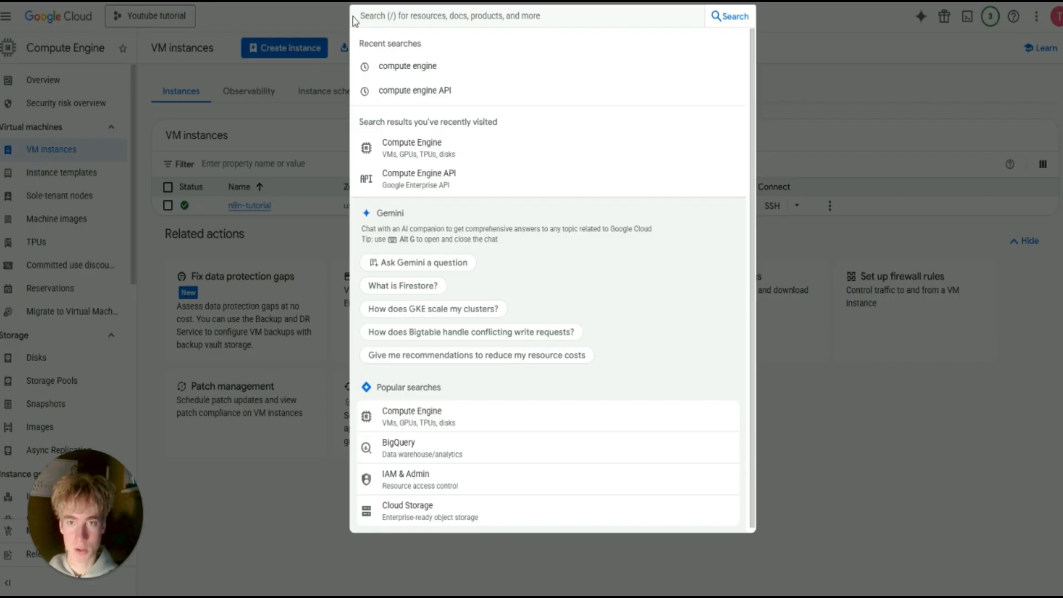
{"action": "type", "text": "goog"}
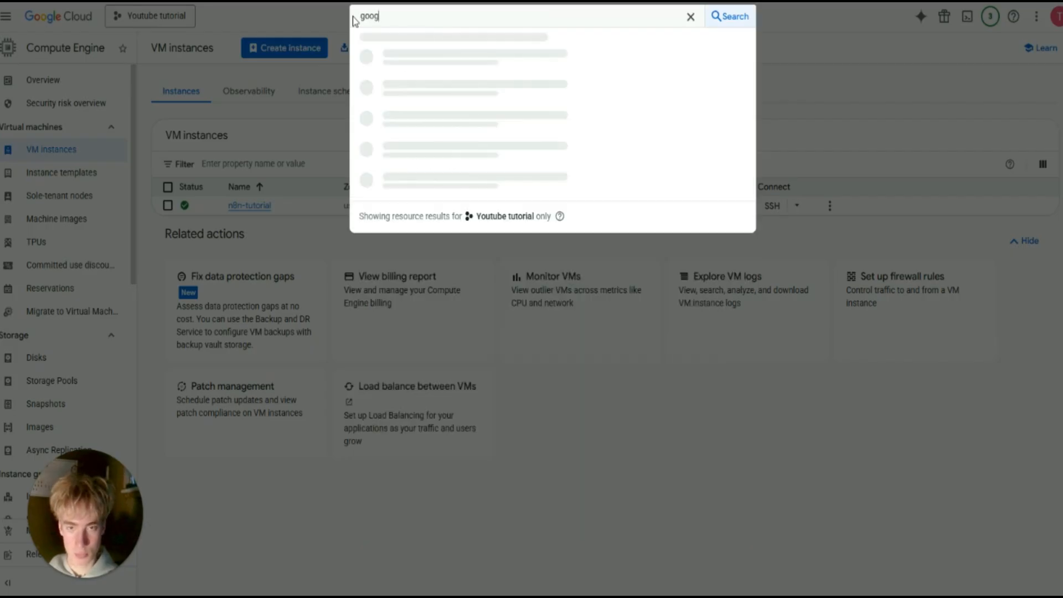
{"action": "type", "text": "le sheets API"}
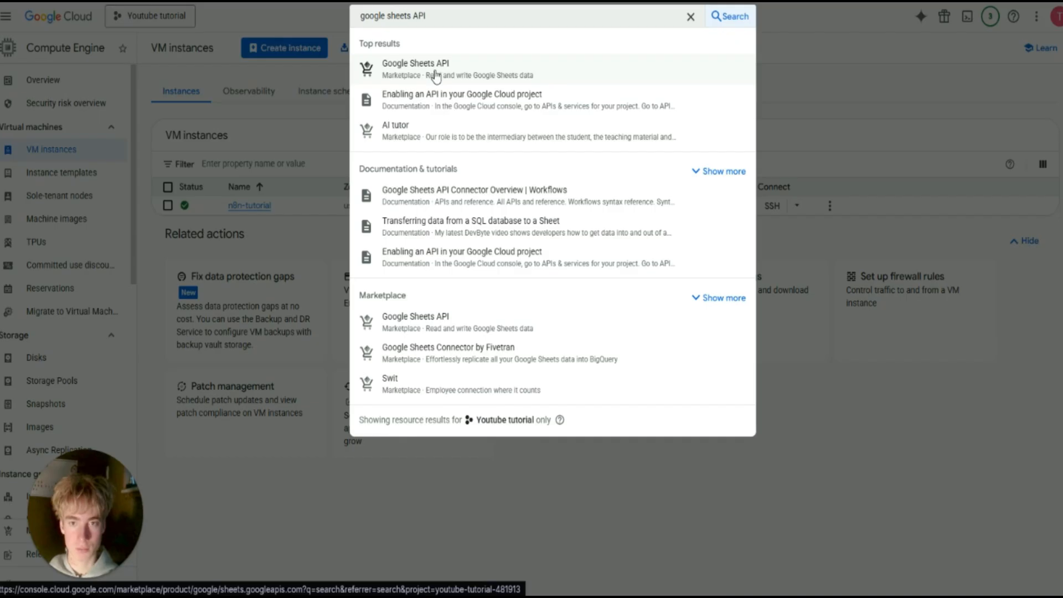
{"action": "left_click", "coordinate": [436, 75]}
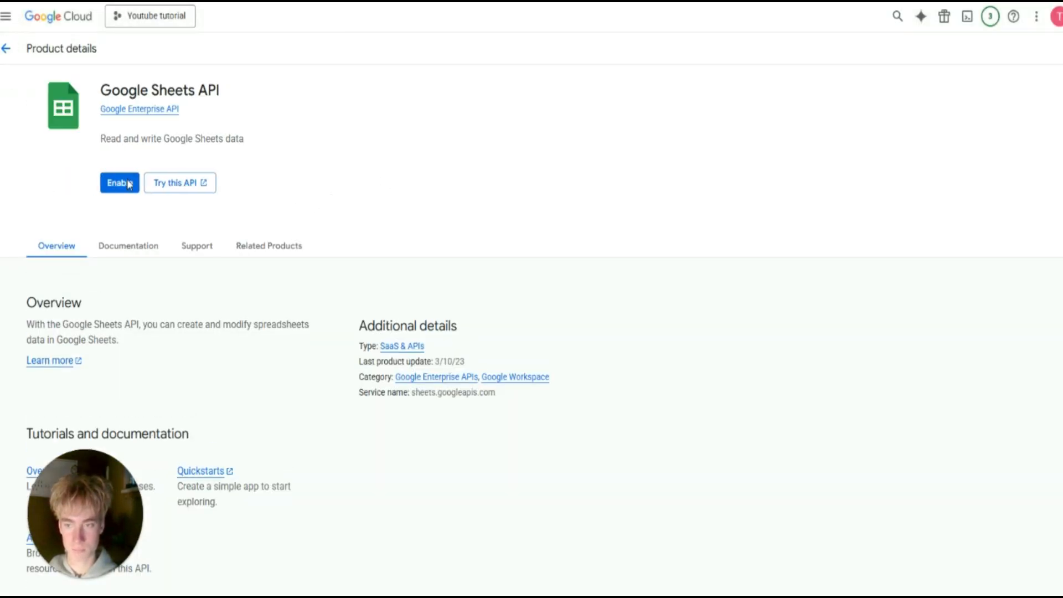
{"action": "left_click", "coordinate": [119, 183]}
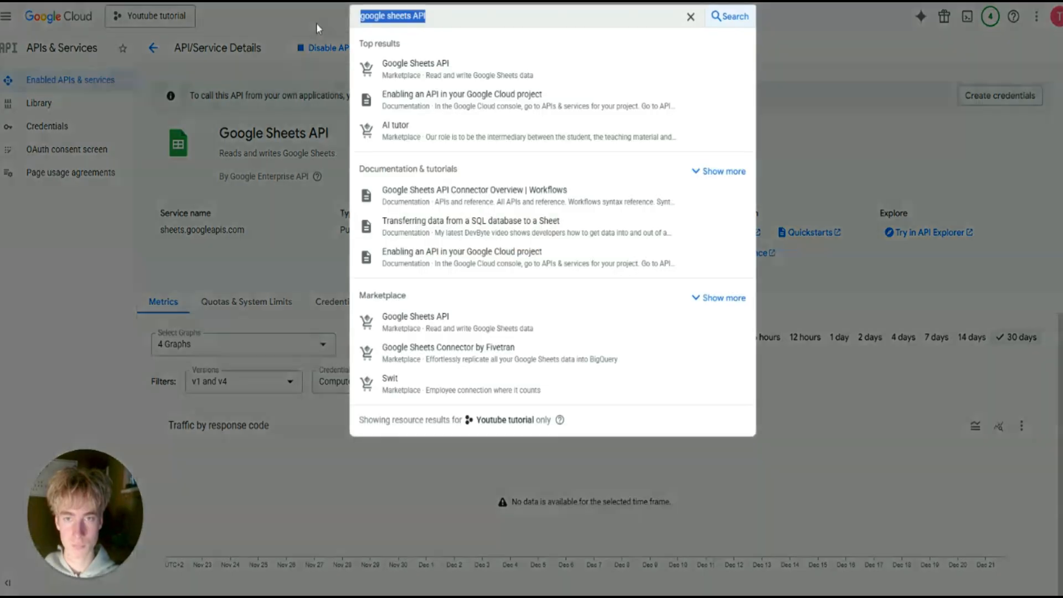
{"action": "type", "text": "google drive"}
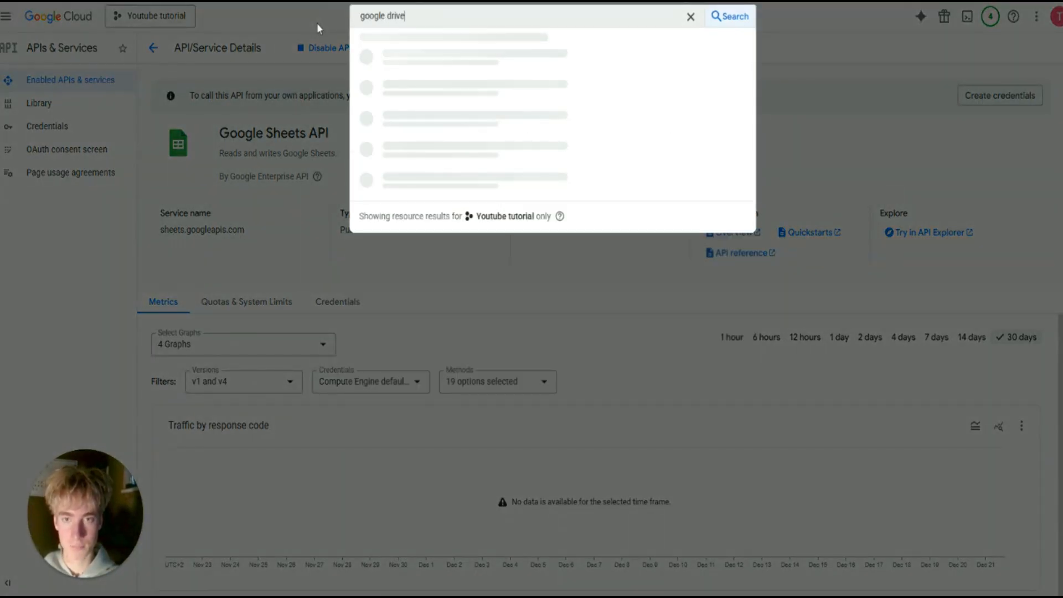
{"action": "left_click", "coordinate": [433, 75]}
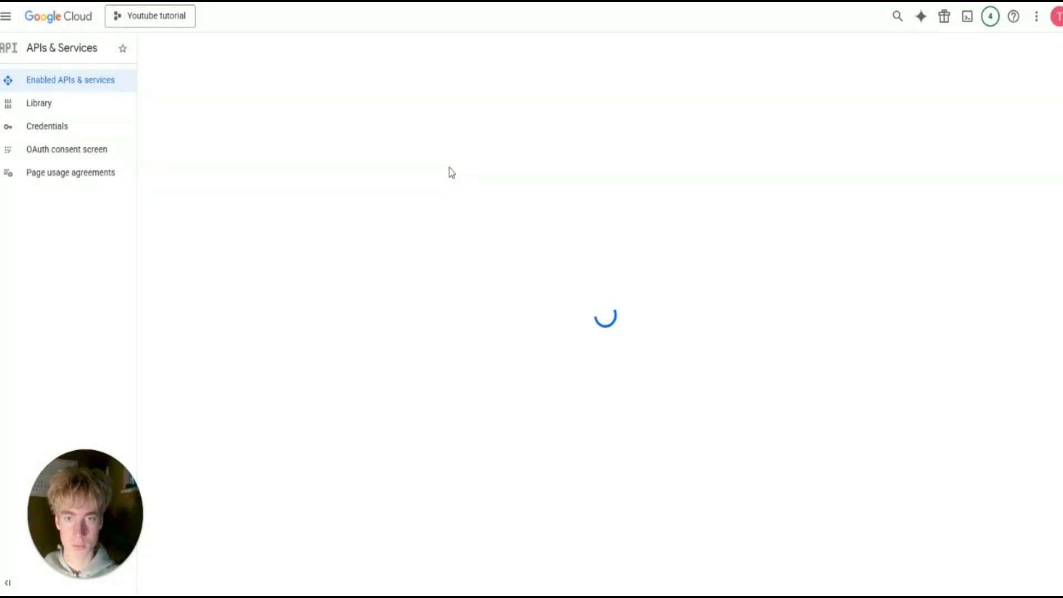
{"action": "left_click", "coordinate": [117, 183]}
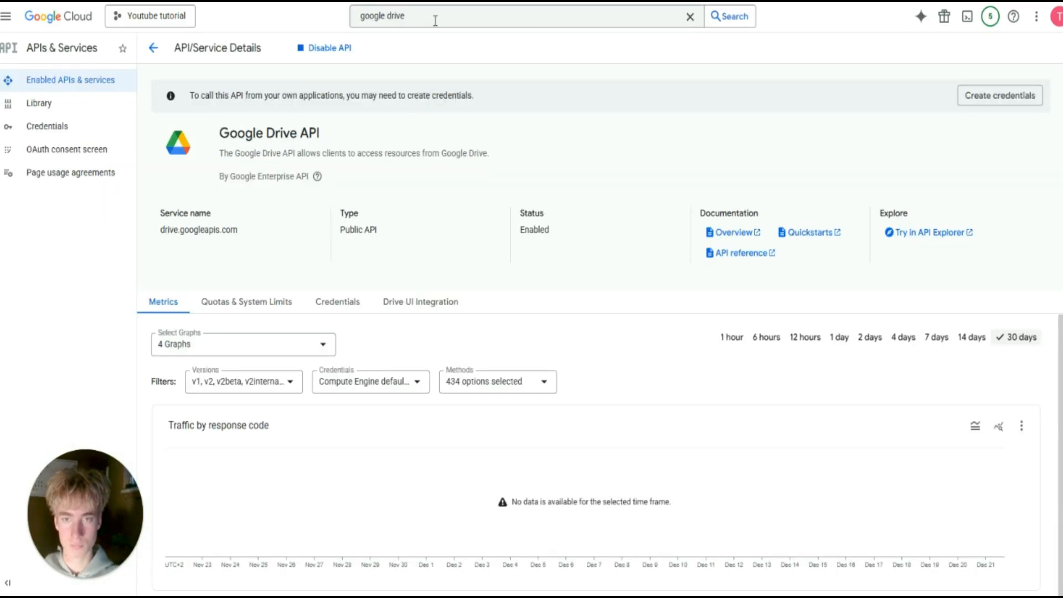
Enable the Gmail API, then return to the Google Sheets API page.
{"action": "left_click_drag", "start_coordinate": [405, 21], "coordinate": [328, 27]}
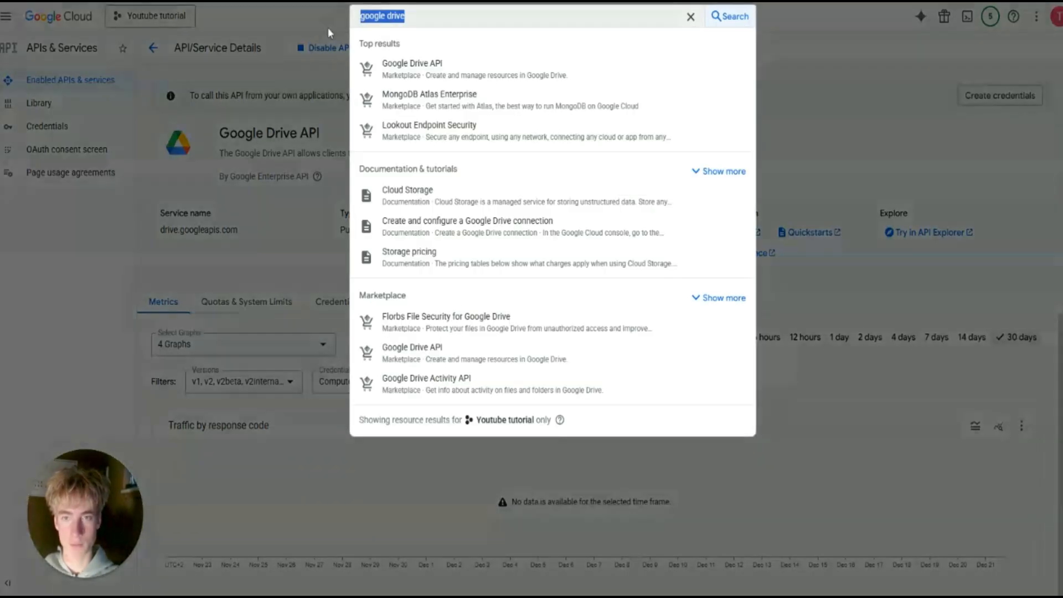
{"action": "key", "text": "BackSpace"}
{"action": "type", "text": "gmail"}
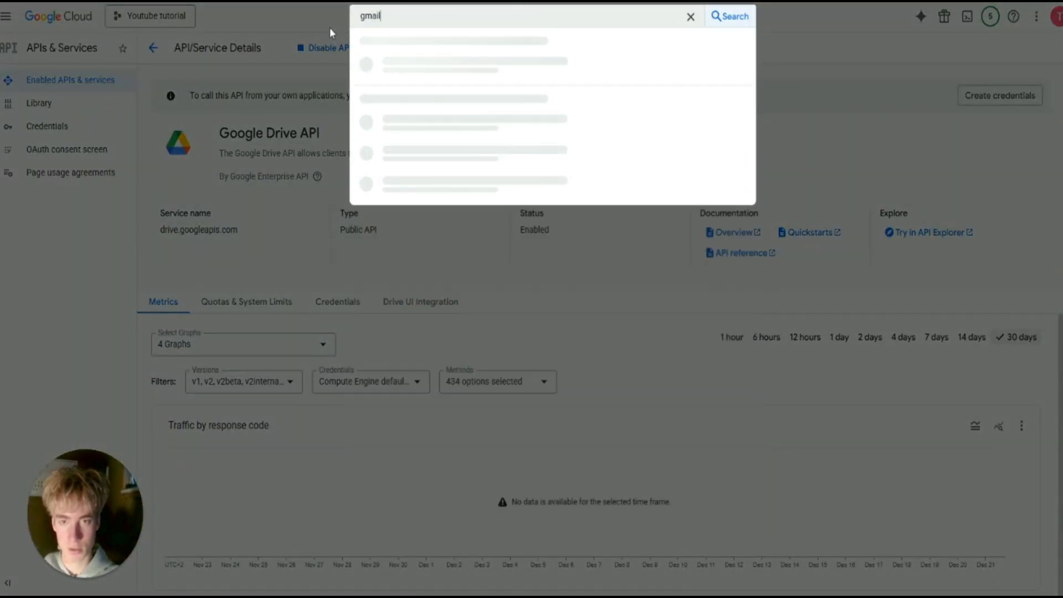
{"action": "left_click", "coordinate": [398, 70]}
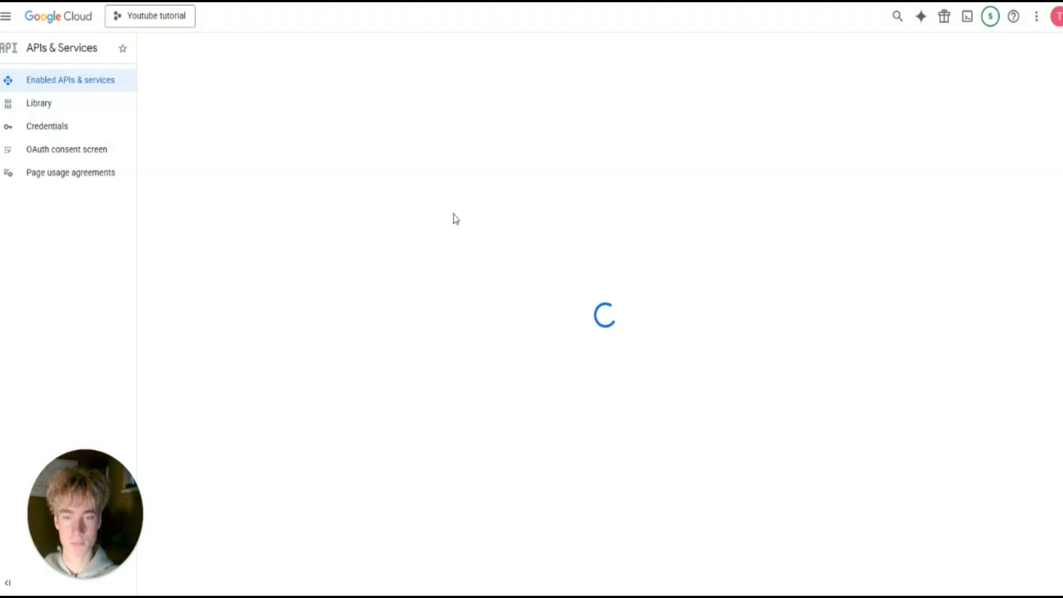
{"action": "left_click", "coordinate": [120, 183]}
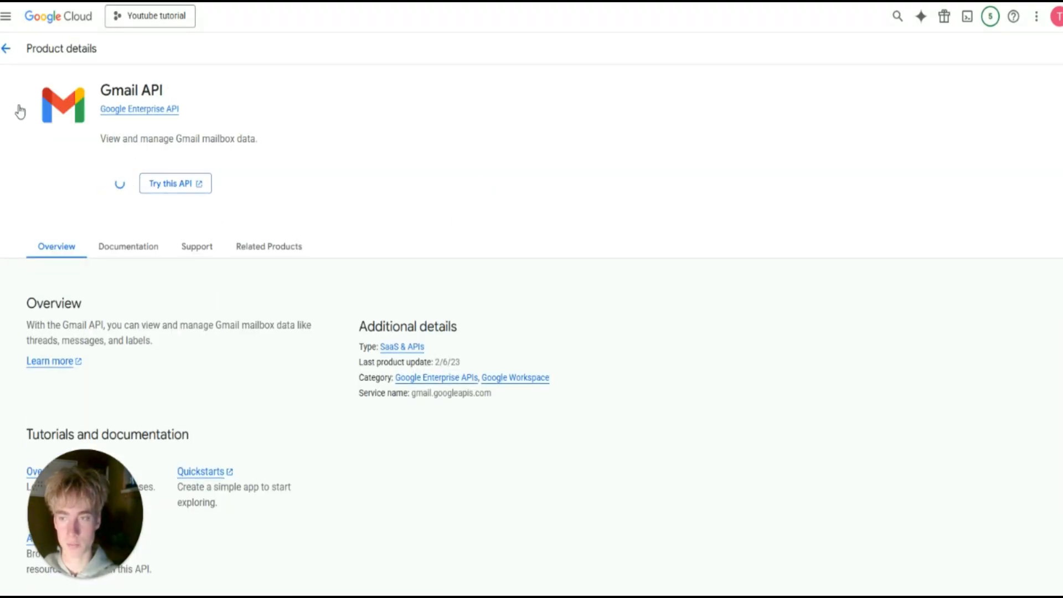
{"action": "left_click", "coordinate": [399, 16]}
{"action": "type", "text": "sheets"}
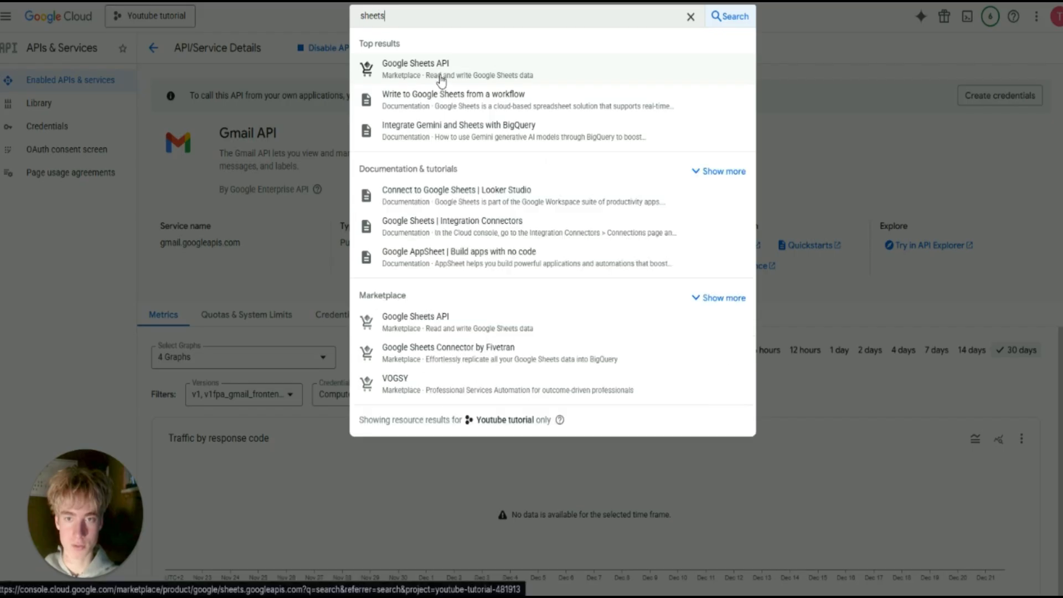
{"action": "left_click", "coordinate": [472, 75]}
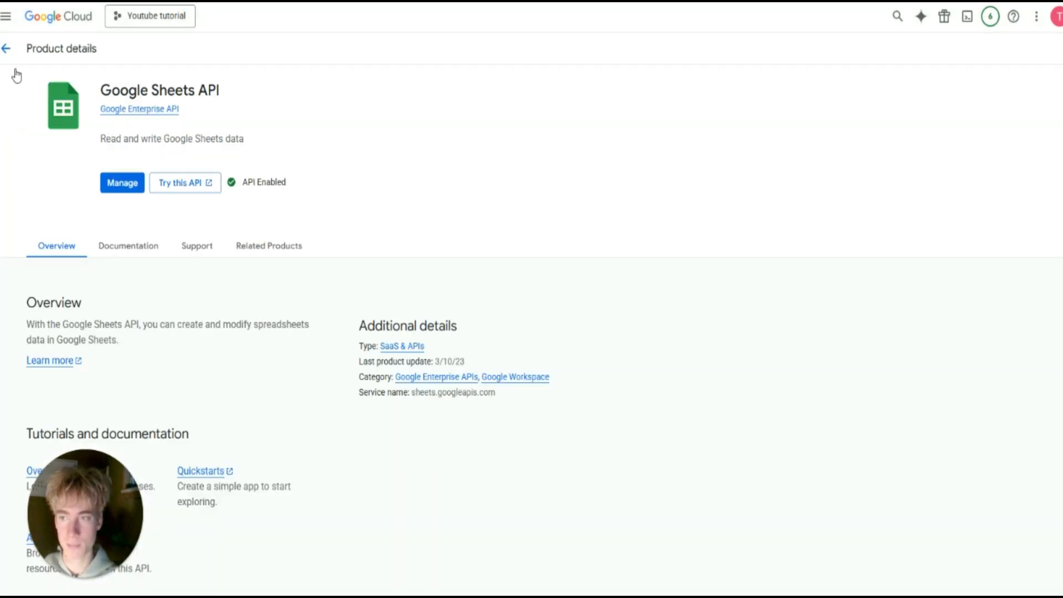
Open the OAuth consent screen from the Google Sheets API and start Google Auth Platform setup.
{"action": "left_click", "coordinate": [121, 183]}
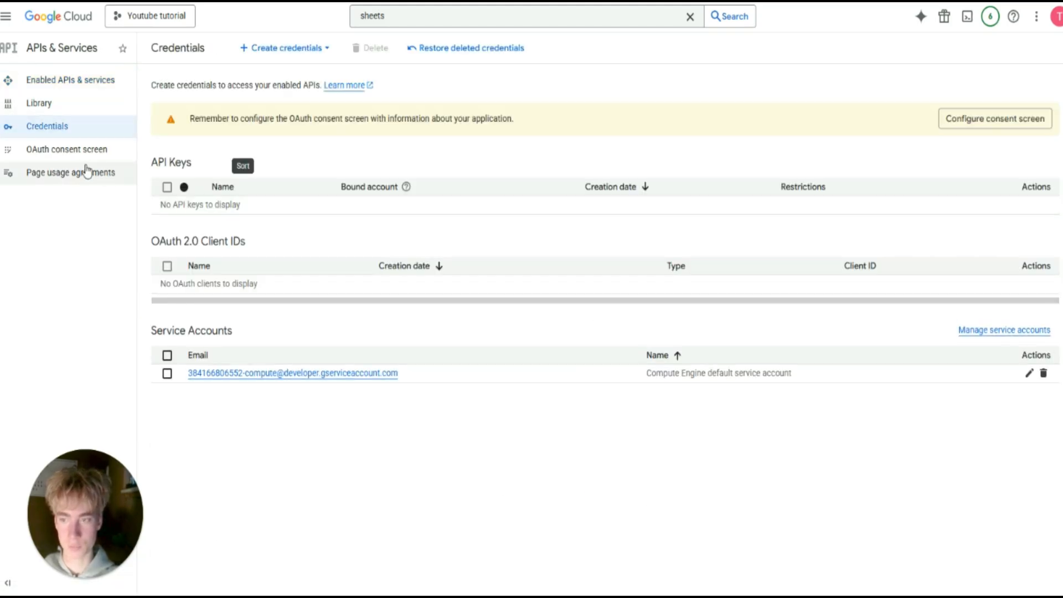
{"action": "left_click", "coordinate": [114, 160]}
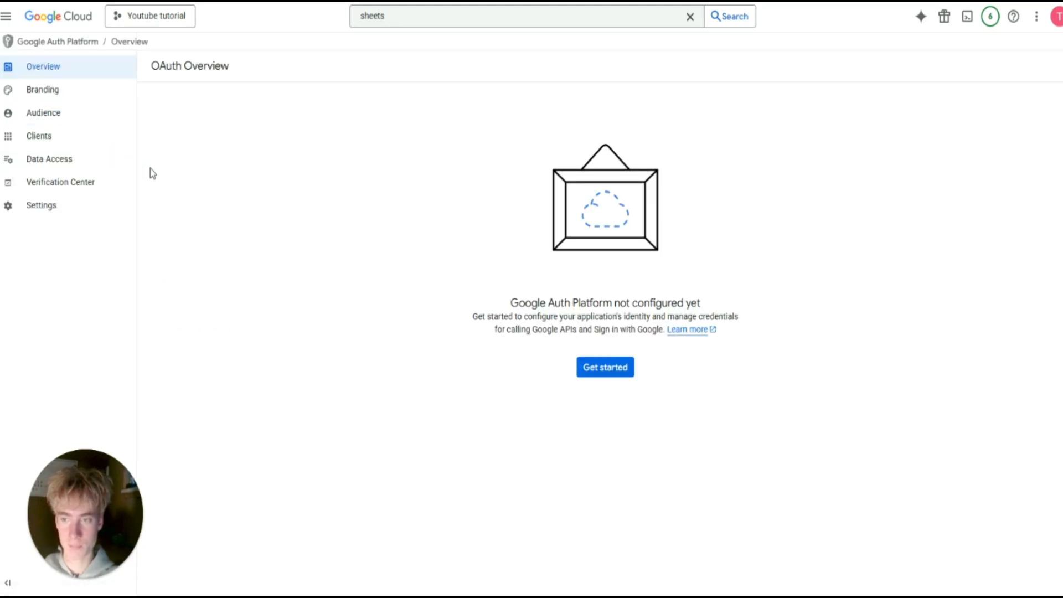
{"action": "left_click", "coordinate": [607, 368]}
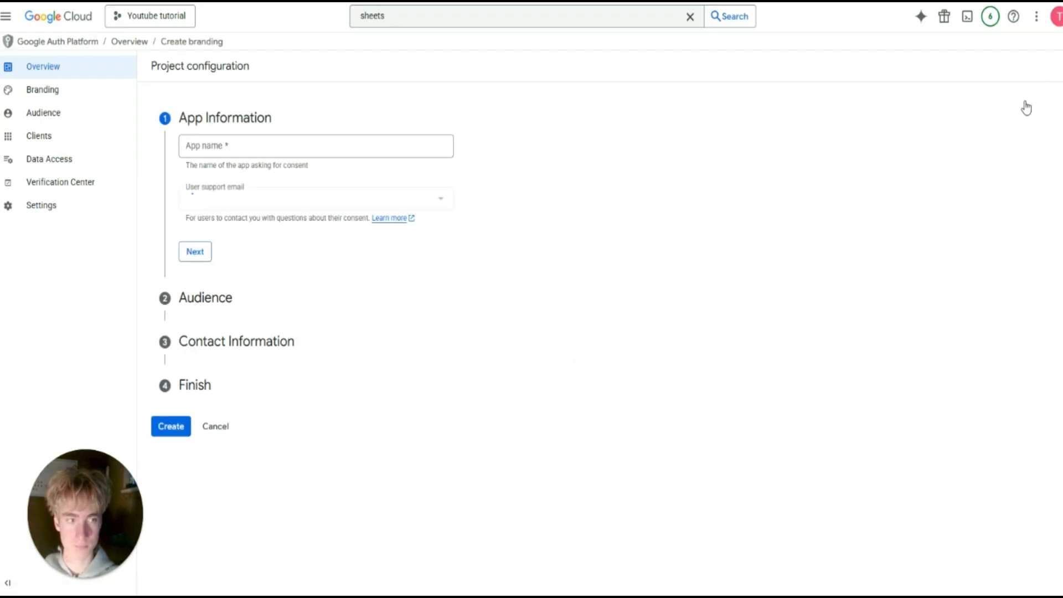
Name the app 'n8n automation' and choose your account email as user support email.
{"action": "left_click", "coordinate": [238, 143]}
{"action": "type", "text": "n"}
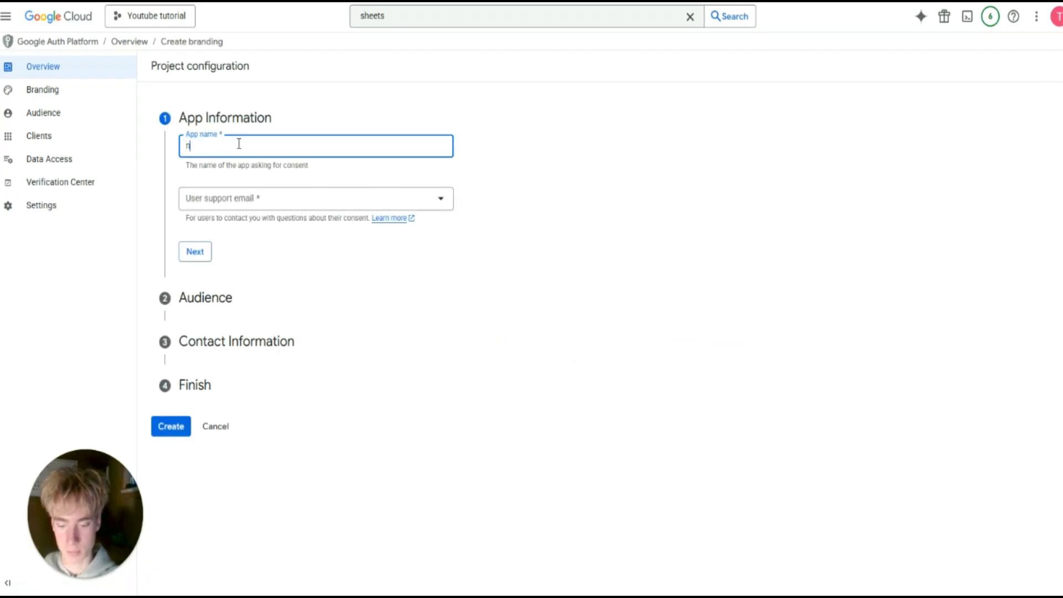
{"action": "type", "text": "8n automat"}
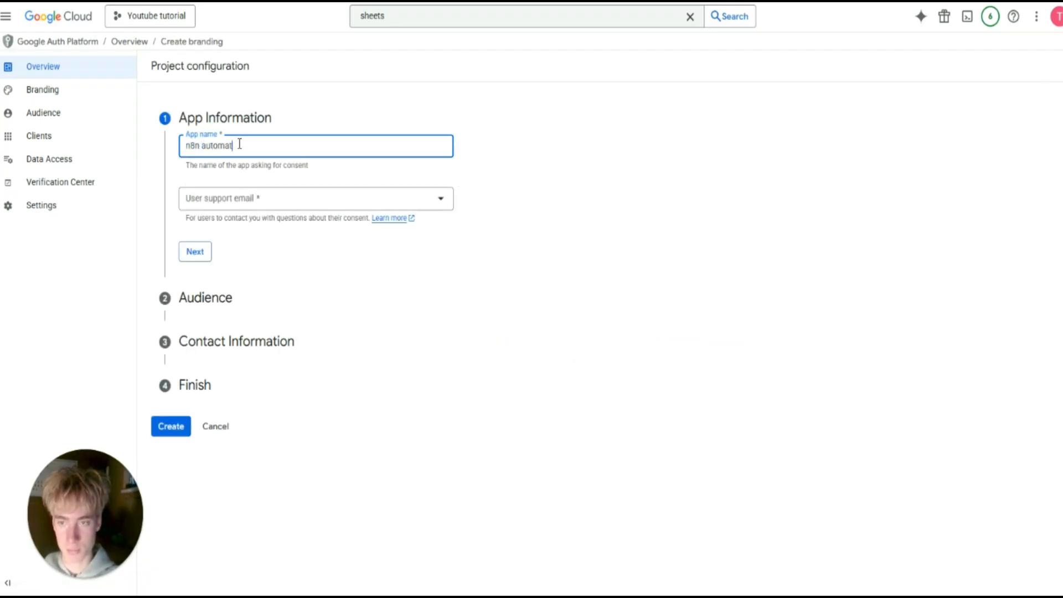
{"action": "type", "text": "iob"}
{"action": "left_click", "coordinate": [336, 206]}
{"action": "left_click", "coordinate": [273, 144]}
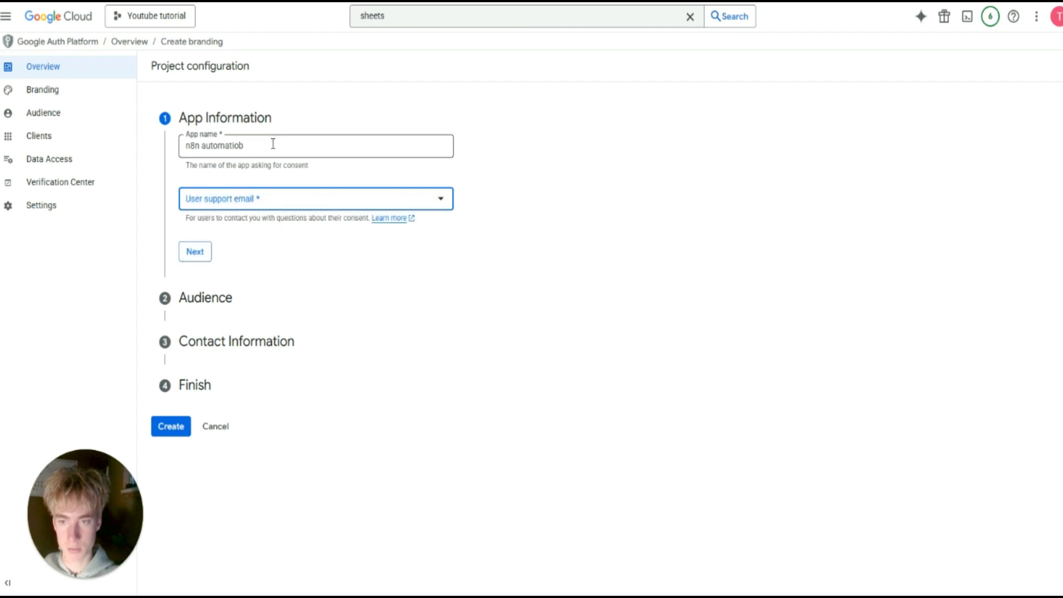
{"action": "key", "text": "BackSpace"}
{"action": "type", "text": "n"}
{"action": "left_click", "coordinate": [327, 262]}
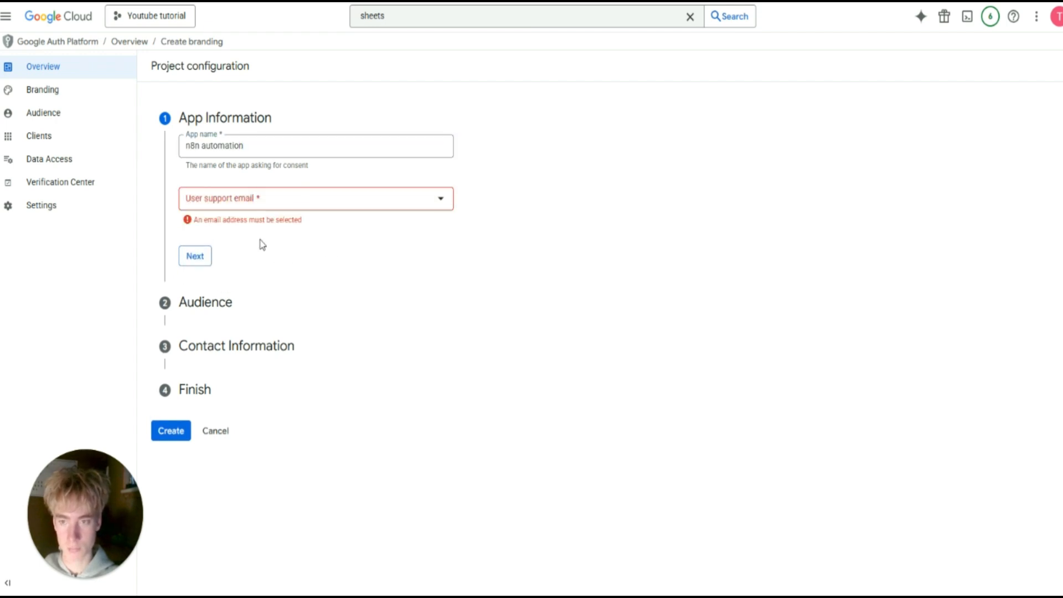
{"action": "left_click", "coordinate": [237, 200]}
{"action": "left_click", "coordinate": [239, 207]}
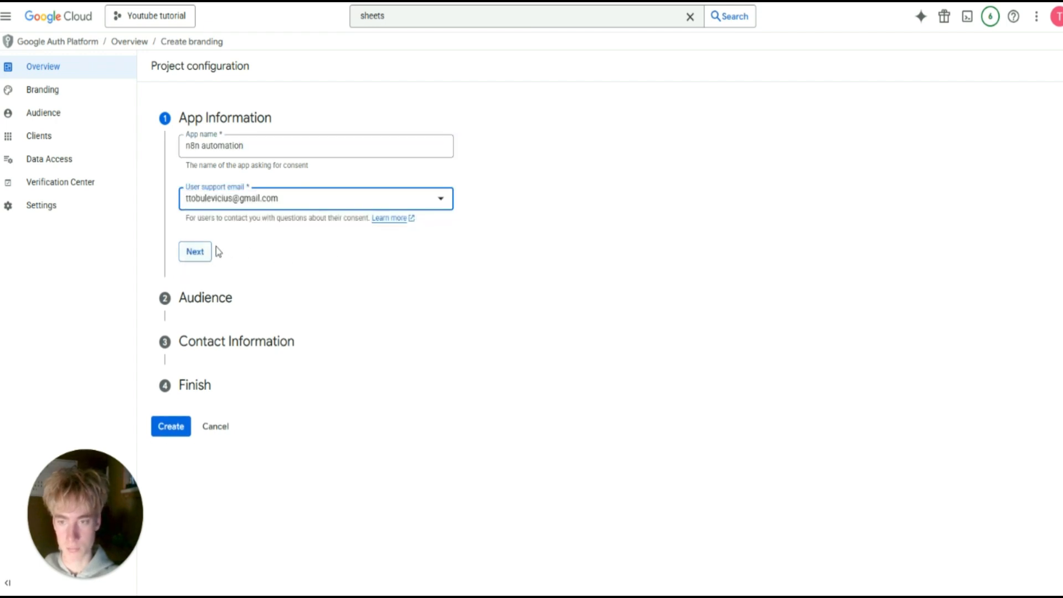
{"action": "left_click", "coordinate": [238, 205]}
{"action": "left_click", "coordinate": [339, 182]}
{"action": "left_click", "coordinate": [202, 258]}
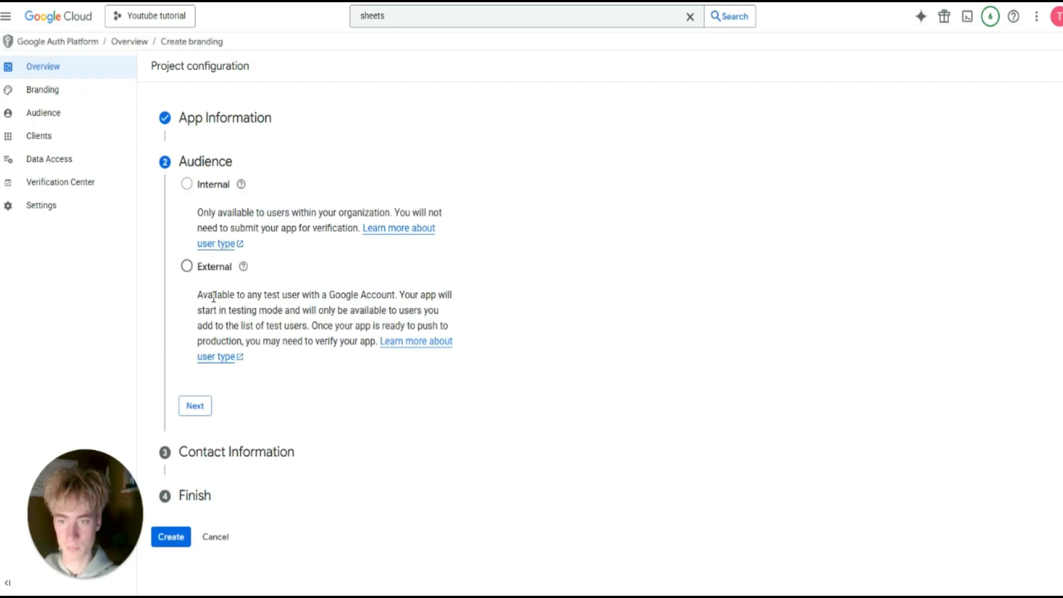
Choose External audience, enter the contact email, accept the data policy, and create the configuration.
{"action": "left_click", "coordinate": [204, 268]}
{"action": "left_click", "coordinate": [192, 409]}
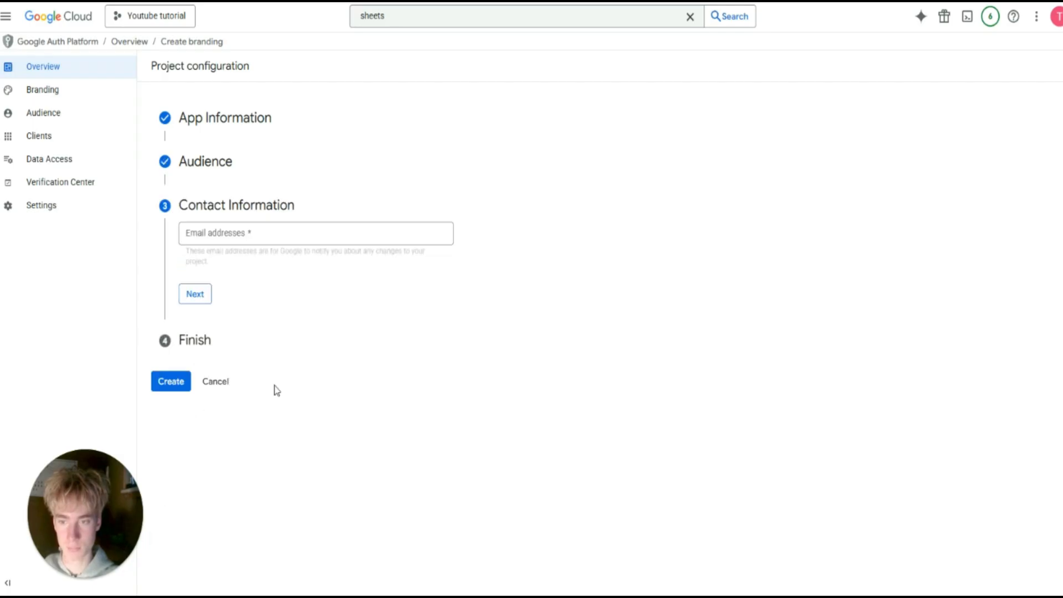
{"action": "left_click", "coordinate": [214, 236]}
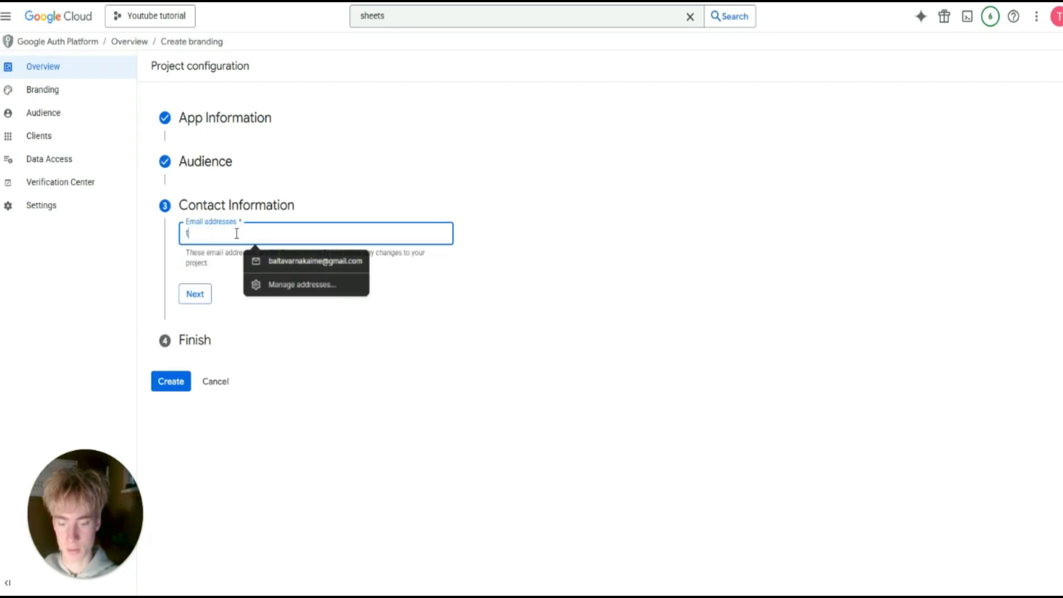
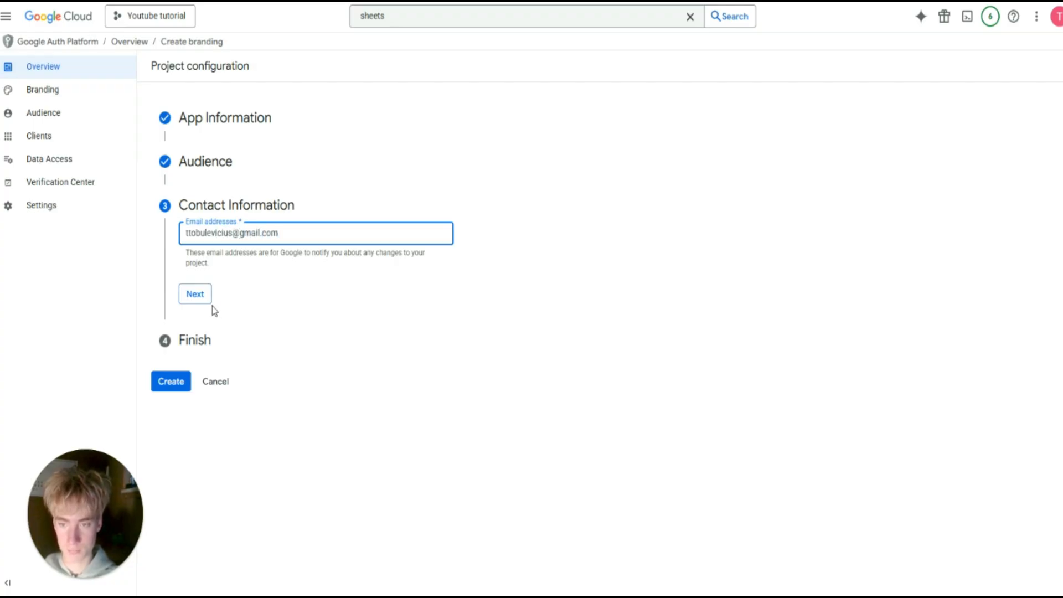
{"action": "left_click", "coordinate": [205, 299]}
{"action": "left_click", "coordinate": [187, 271]}
{"action": "left_click", "coordinate": [204, 308]}
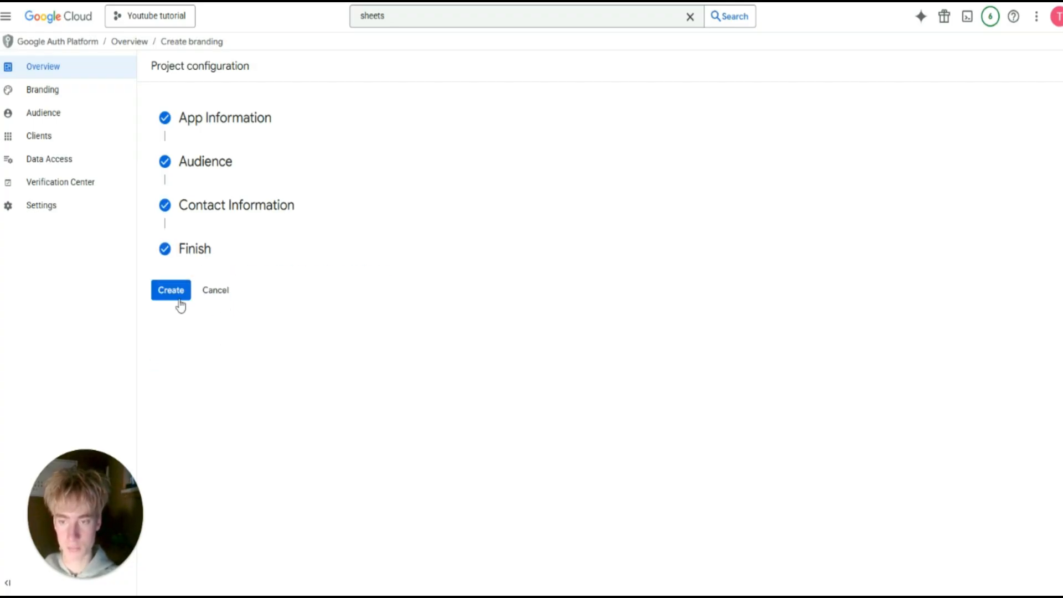
{"action": "left_click", "coordinate": [176, 295]}
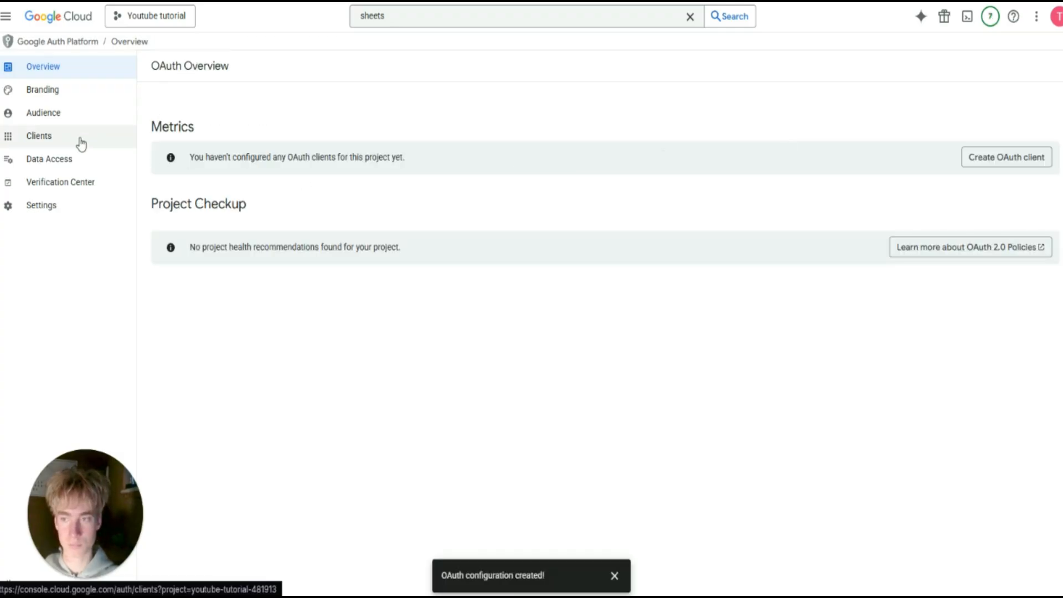
Draft a Web application OAuth client named 'n8n' with one empty authorized redirect URI.
{"action": "left_click", "coordinate": [990, 162]}
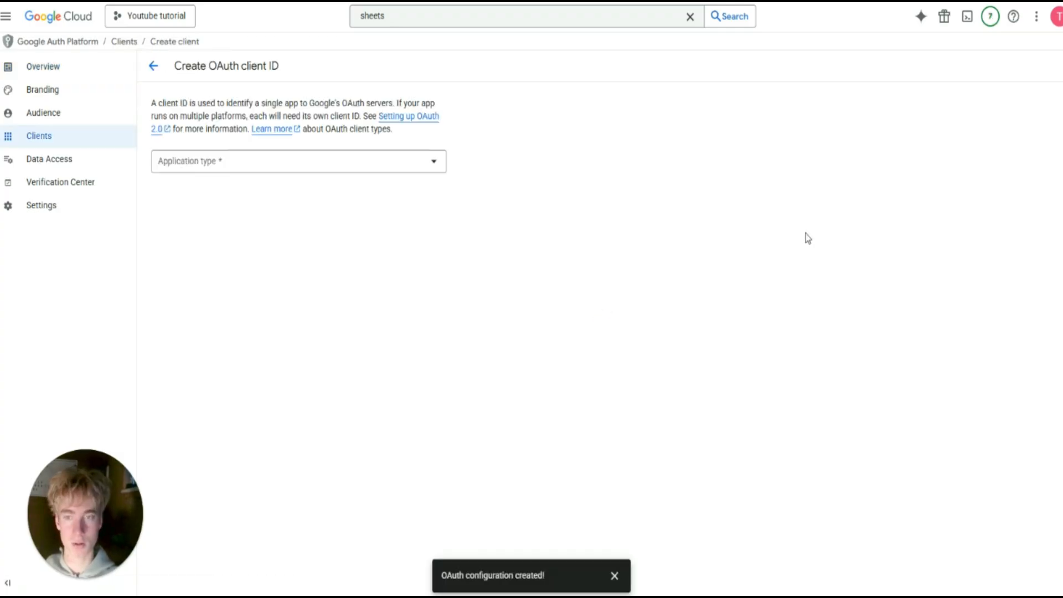
{"action": "left_click", "coordinate": [277, 168]}
{"action": "left_click", "coordinate": [216, 172]}
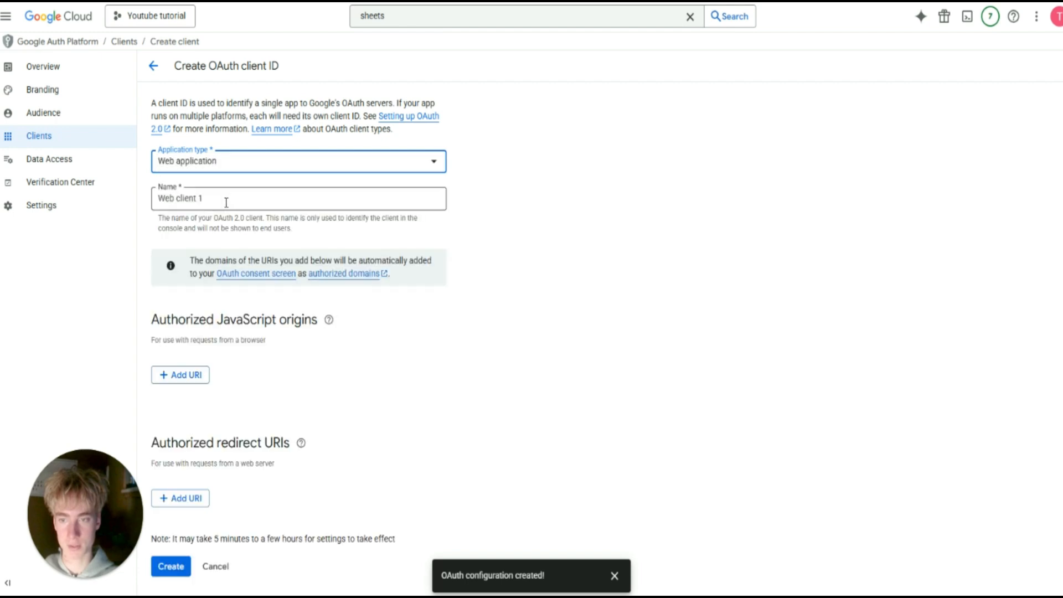
{"action": "triple_click", "coordinate": [273, 199]}
{"action": "type", "text": "n8n"}
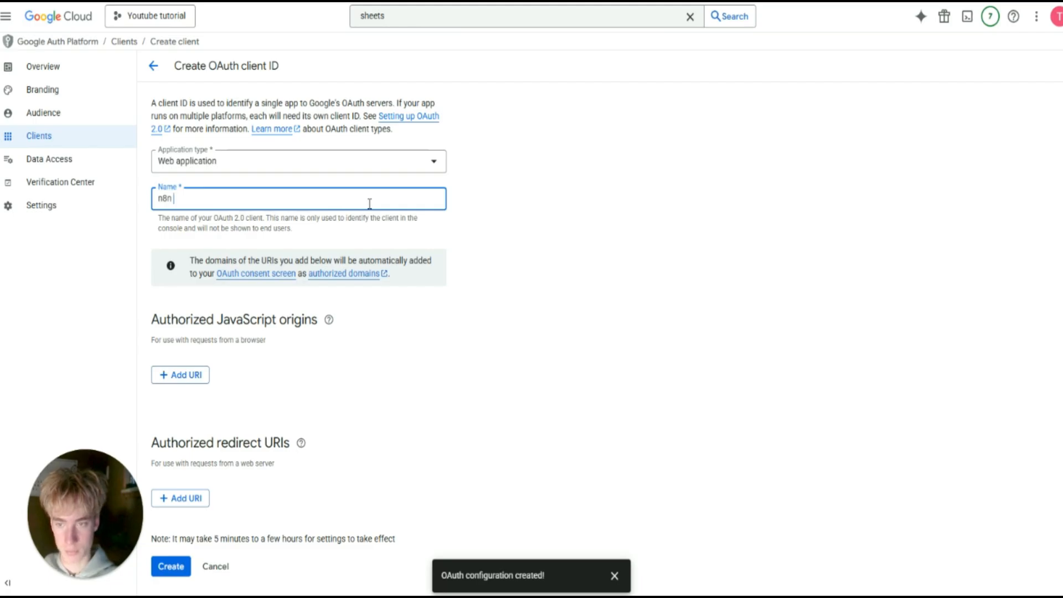
{"action": "left_click", "coordinate": [497, 219]}
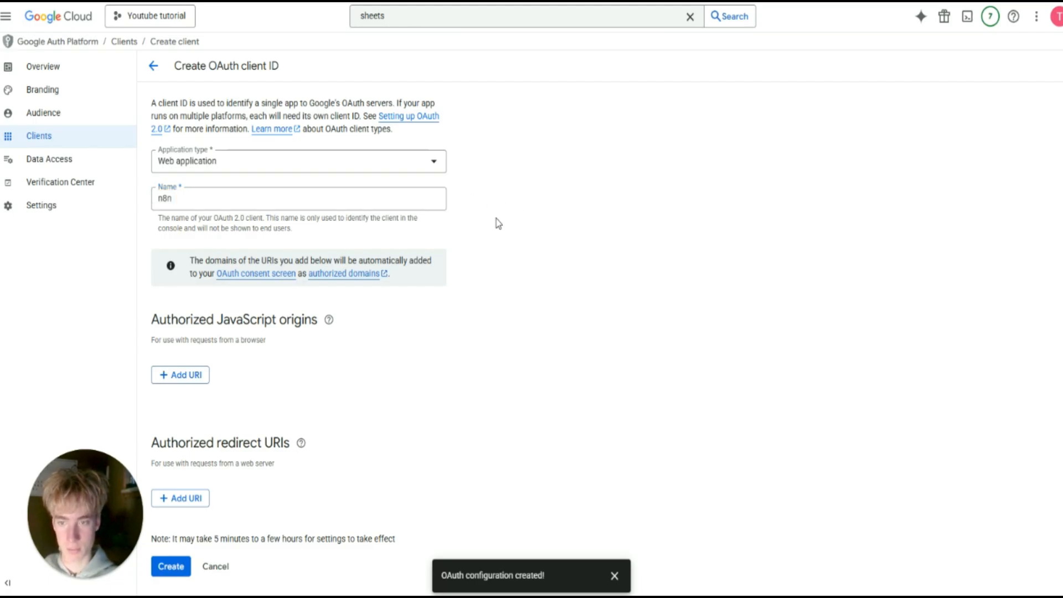
{"action": "left_click", "coordinate": [178, 499]}
{"action": "scroll", "coordinate": [285, 450], "scroll_direction": "down", "scroll_amount": 1}
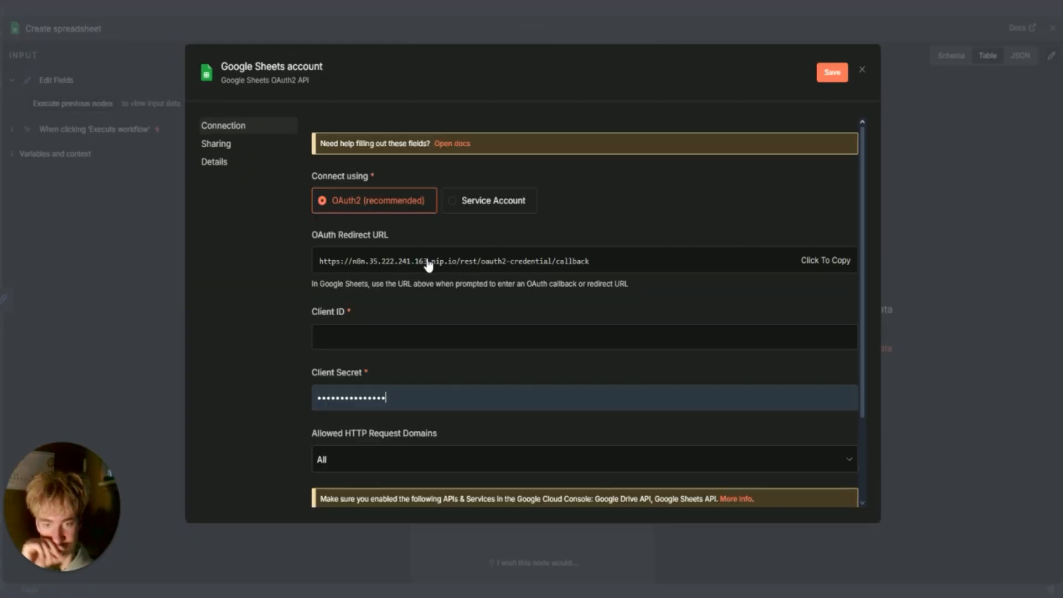
Copy n8n's OAuth Redirect URL and focus the Google Cloud redirect URI entry.
{"action": "mouse_move", "coordinate": [433, 271]}
{"action": "left_mouse_down"}
{"action": "mouse_move", "coordinate": [380, 271]}
{"action": "mouse_move", "coordinate": [429, 271]}
{"action": "left_mouse_up"}
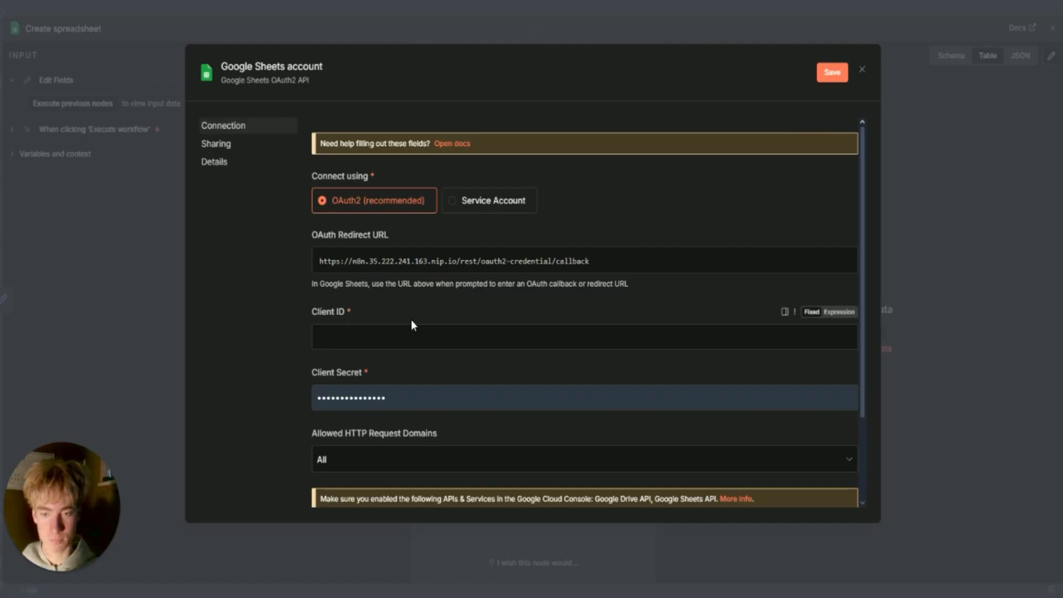
{"action": "left_click", "coordinate": [394, 267]}
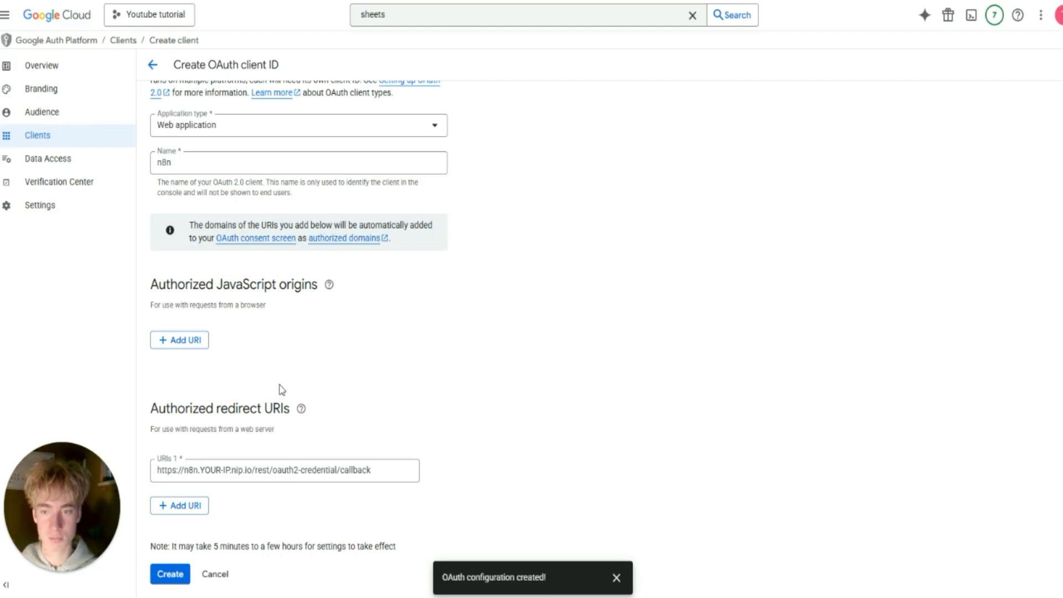
{"action": "left_click", "coordinate": [292, 468]}
Paste n8n's callback URL as the redirect URI and create the OAuth client.
{"action": "key", "text": "ctrl+a"}
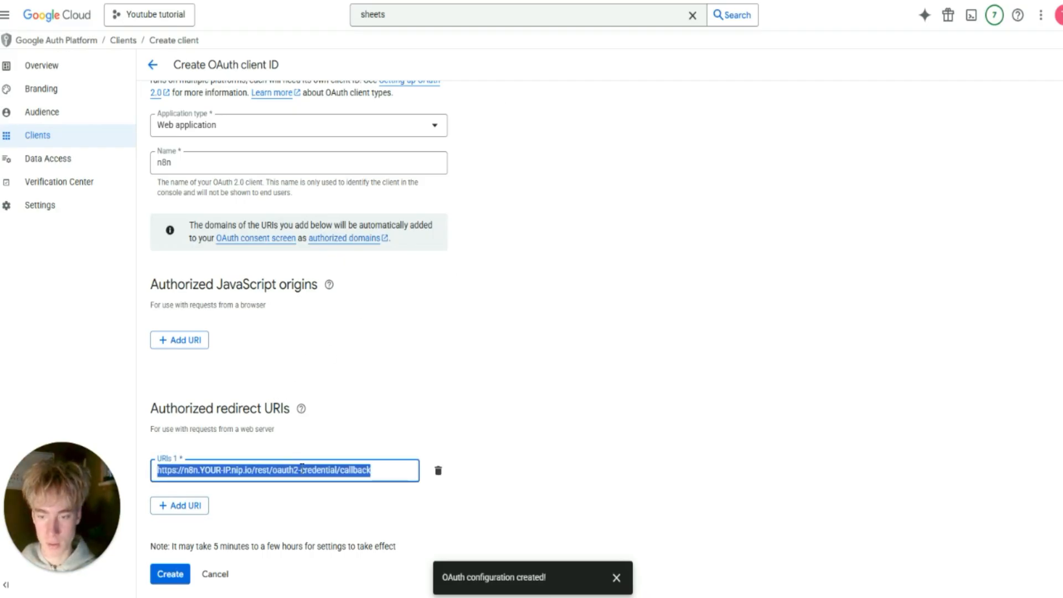
{"action": "key", "text": "ctrl+v"}
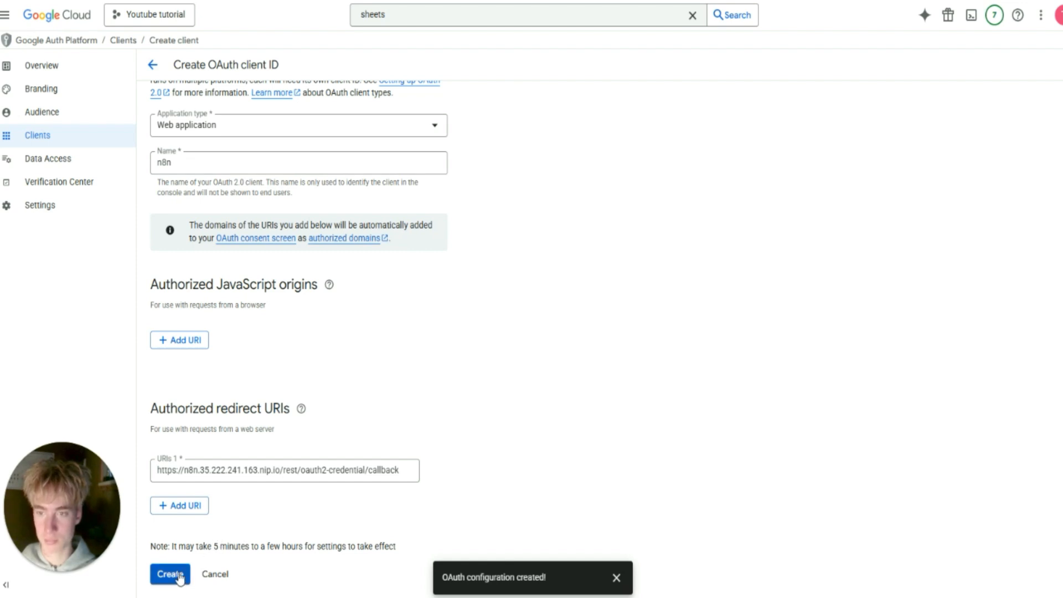
{"action": "left_click", "coordinate": [179, 576]}
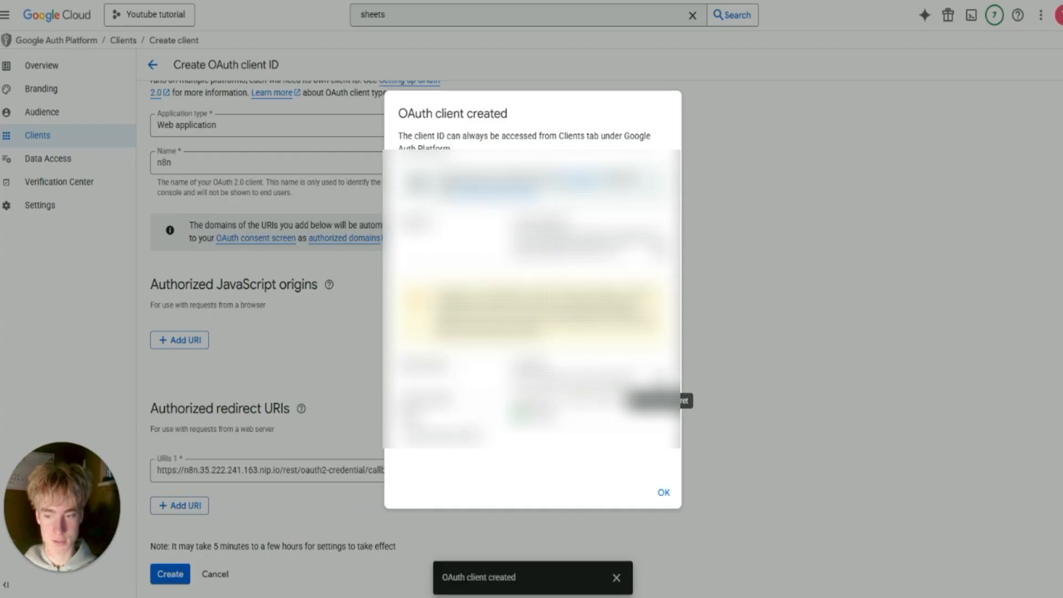
Copy the new client ID into n8n's Client ID field.
{"action": "double_click", "coordinate": [530, 366]}
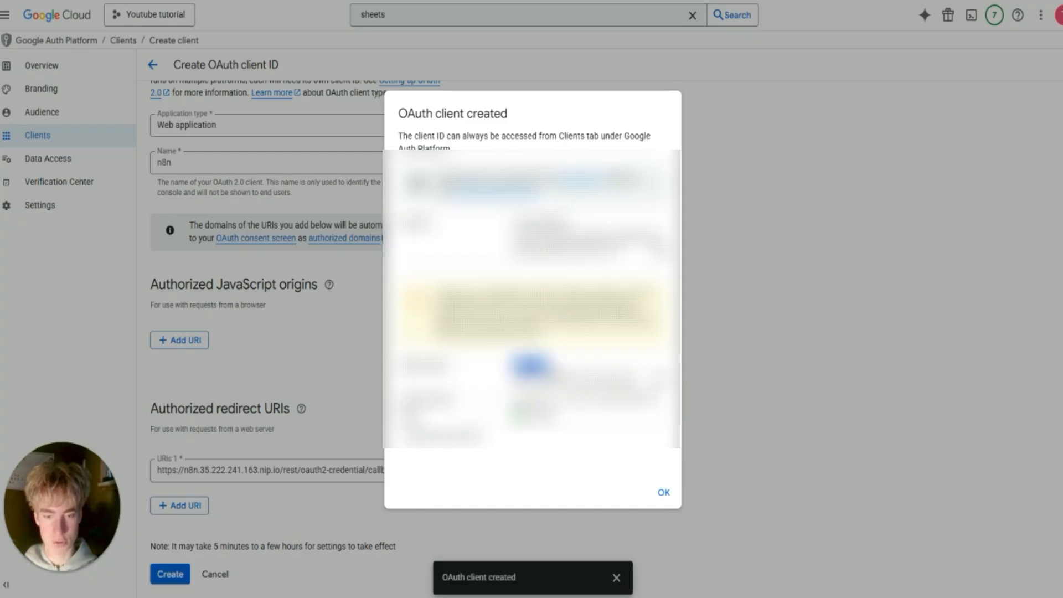
{"action": "left_click", "coordinate": [530, 368]}
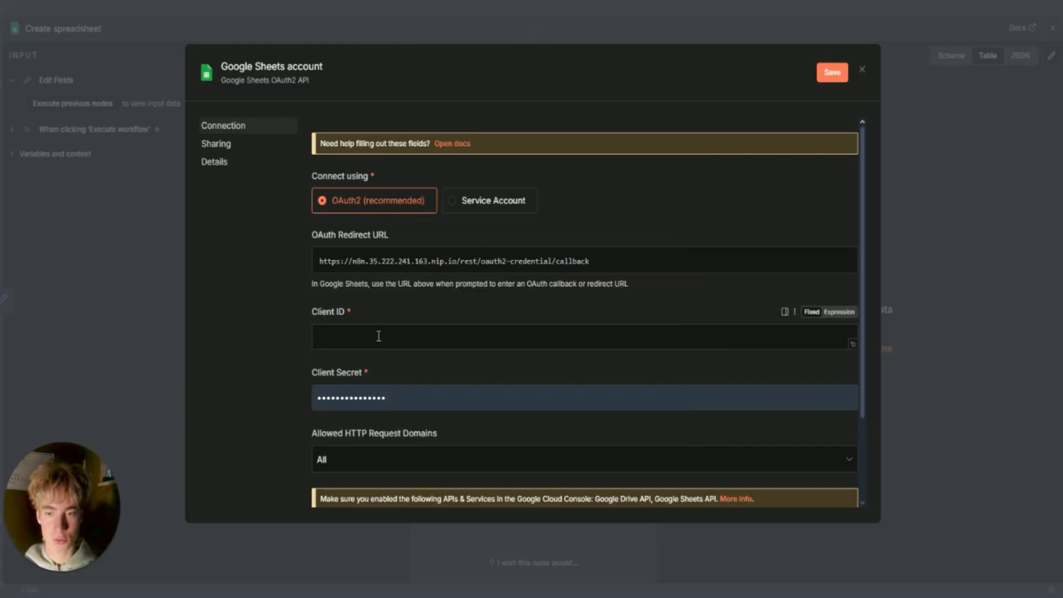
{"action": "left_click", "coordinate": [379, 336]}
{"action": "key", "text": "ctrl+v"}
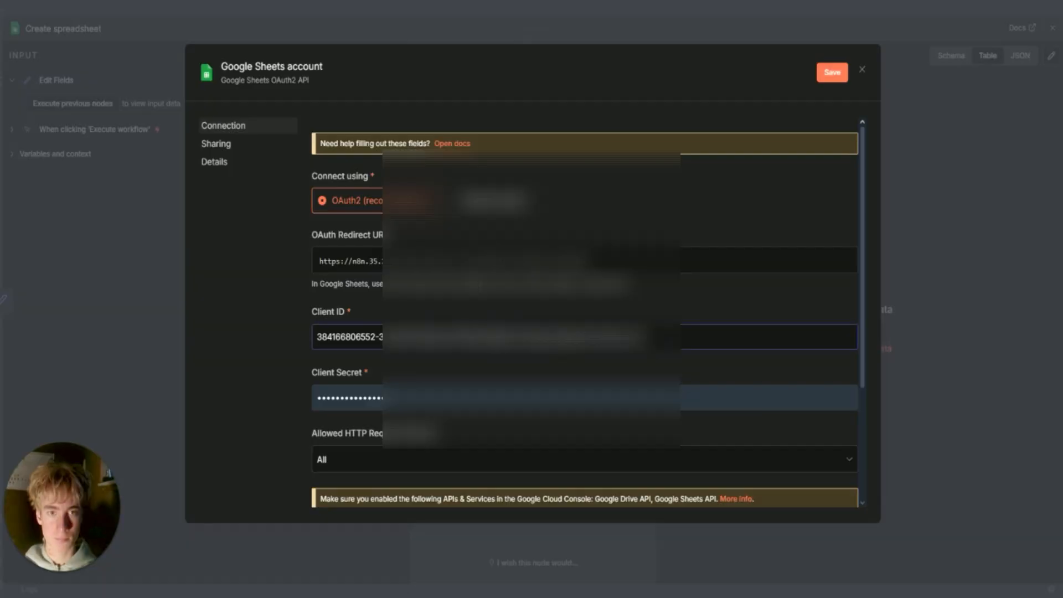
Fill the Client Secret, try Sign in with Google, and close the Access blocked 403 window.
{"action": "double_click", "coordinate": [355, 405]}
{"action": "scroll", "coordinate": [515, 390], "scroll_direction": "down", "scroll_amount": 3}
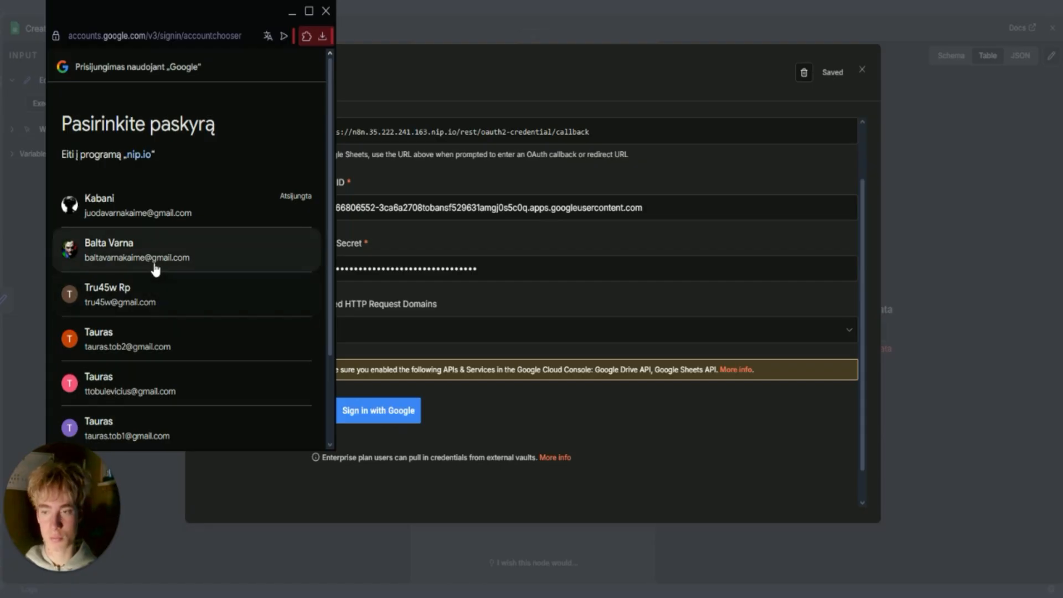
{"action": "left_click", "coordinate": [141, 296]}
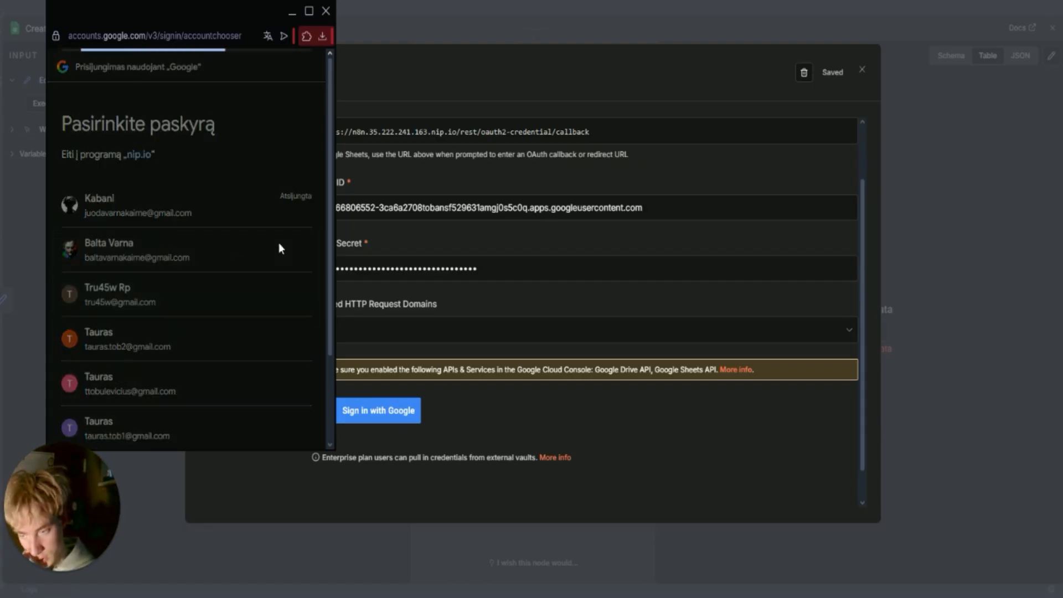
{"action": "left_click", "coordinate": [326, 12]}
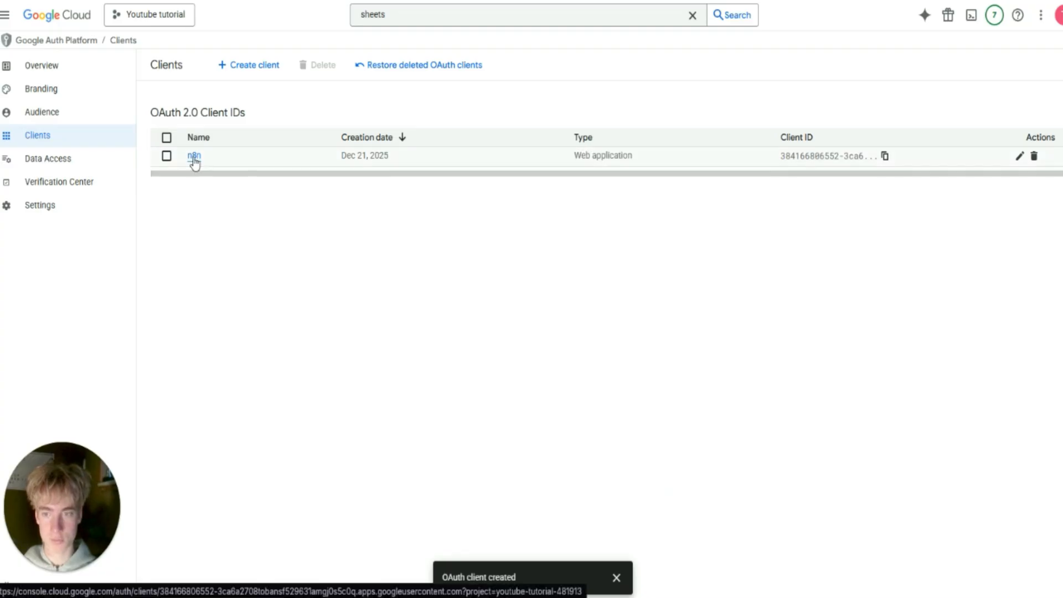
Add your Gmail address as a test user under the OAuth Audience settings and save.
{"action": "left_click", "coordinate": [195, 156]}
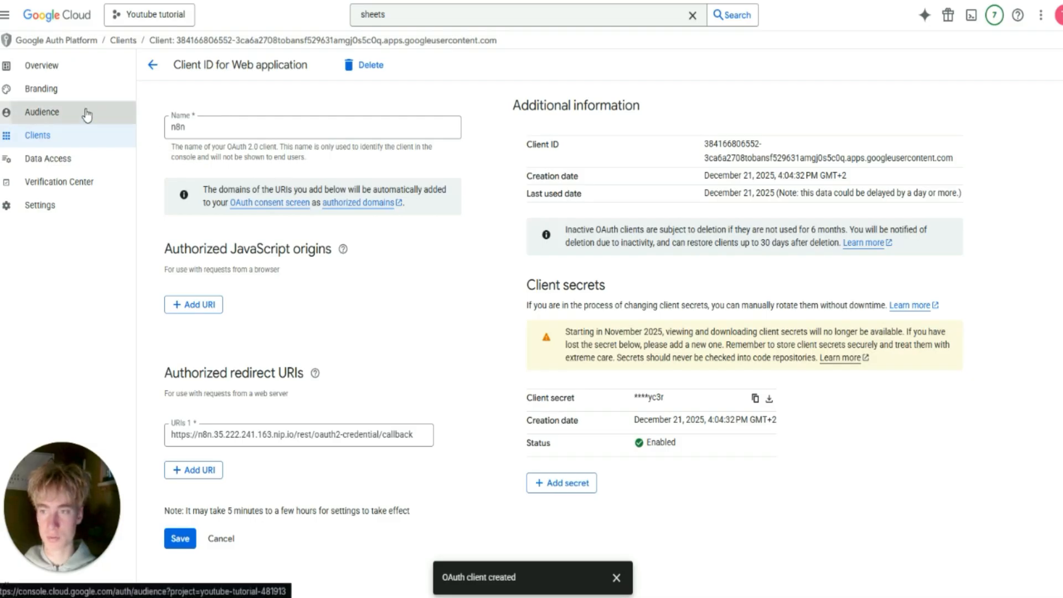
{"action": "left_click", "coordinate": [29, 125]}
{"action": "scroll", "coordinate": [206, 408], "scroll_direction": "down", "scroll_amount": 1}
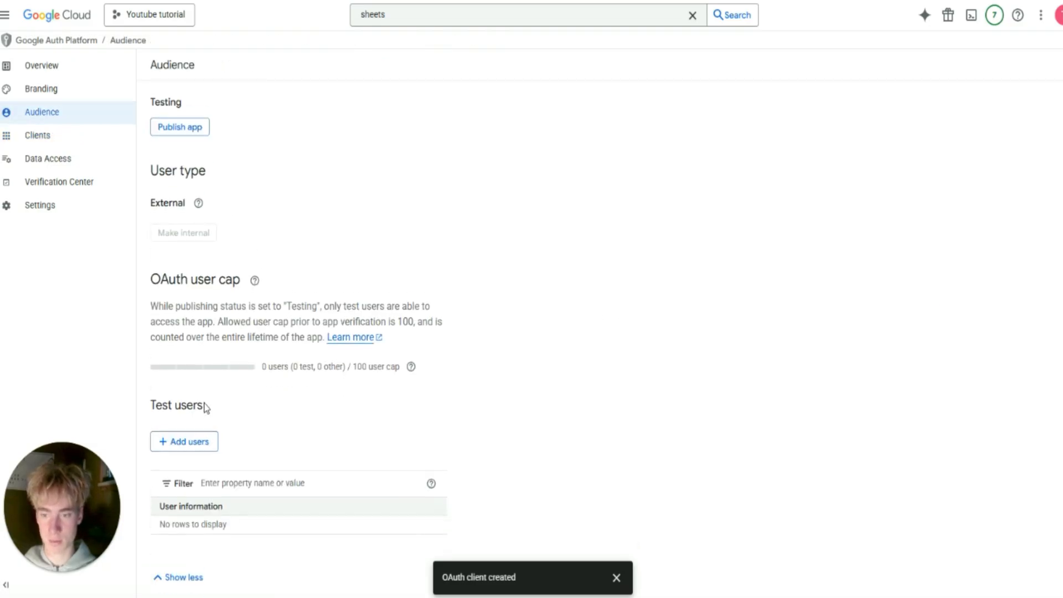
{"action": "left_click", "coordinate": [195, 438]}
{"action": "left_click", "coordinate": [729, 140]}
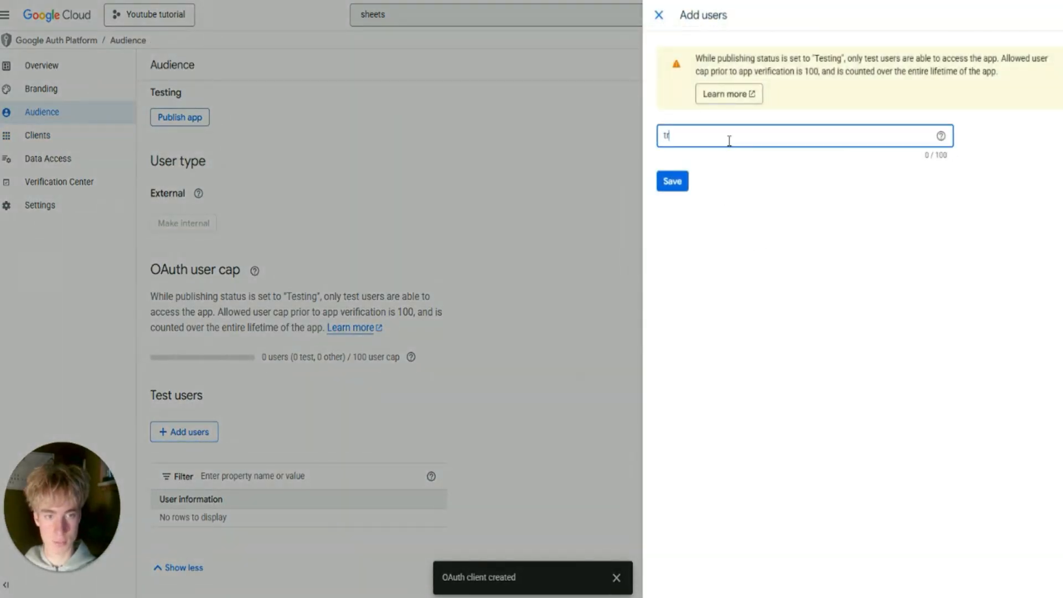
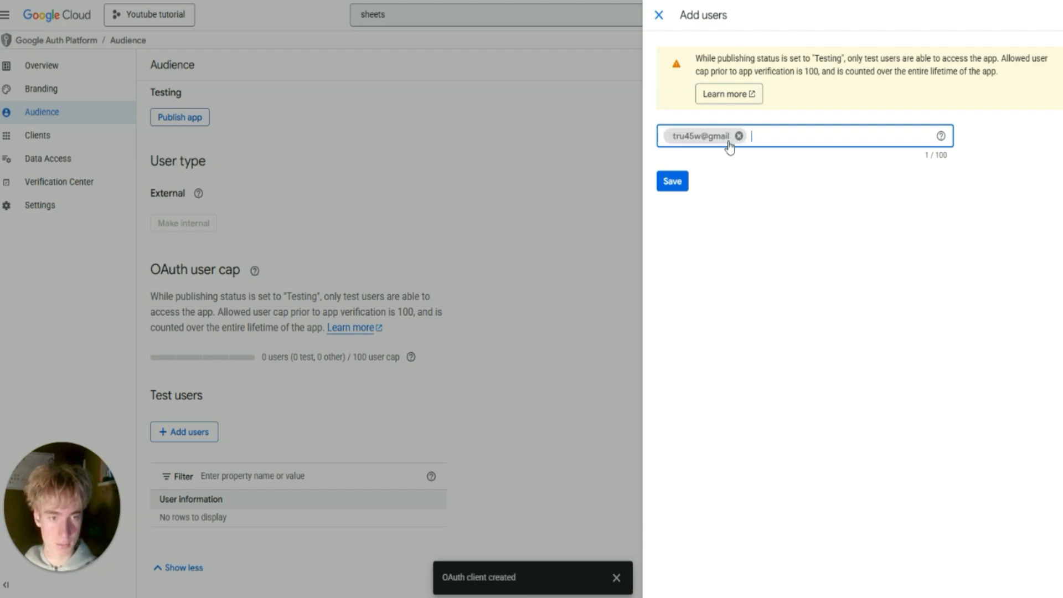
{"action": "left_click", "coordinate": [739, 135]}
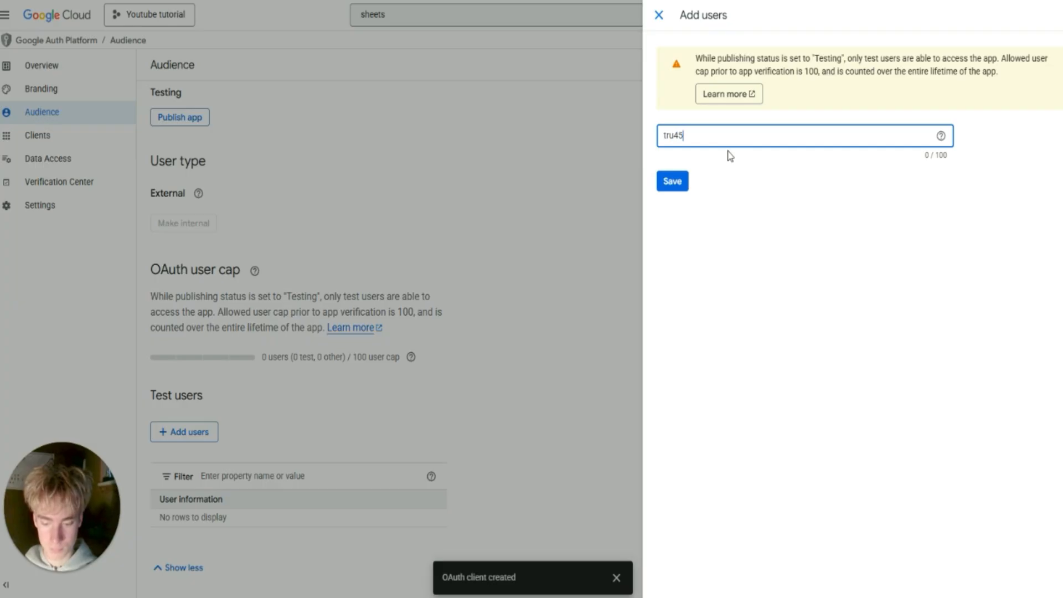
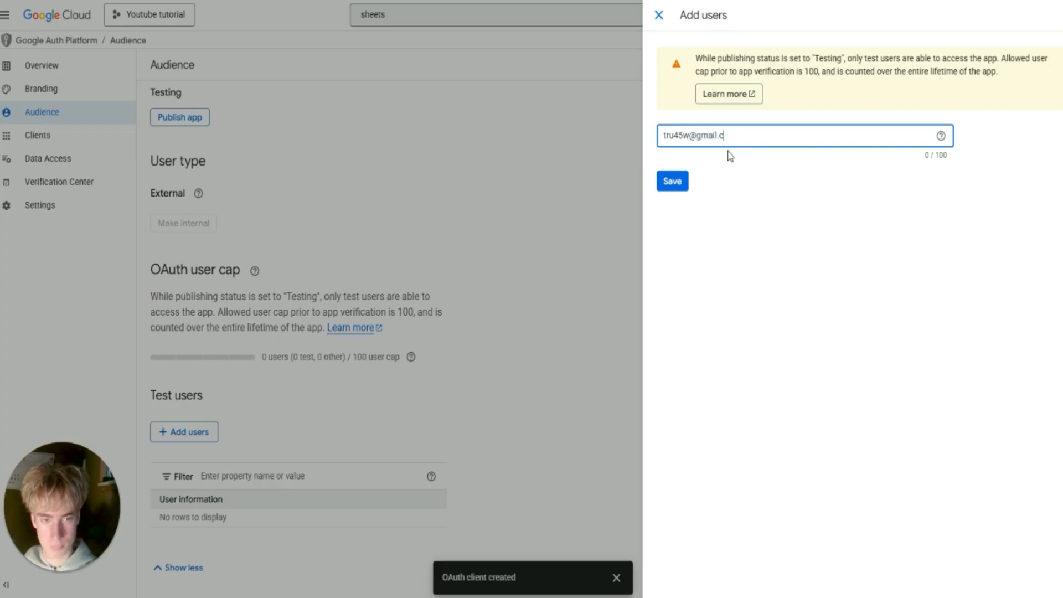
{"action": "left_click", "coordinate": [673, 181]}
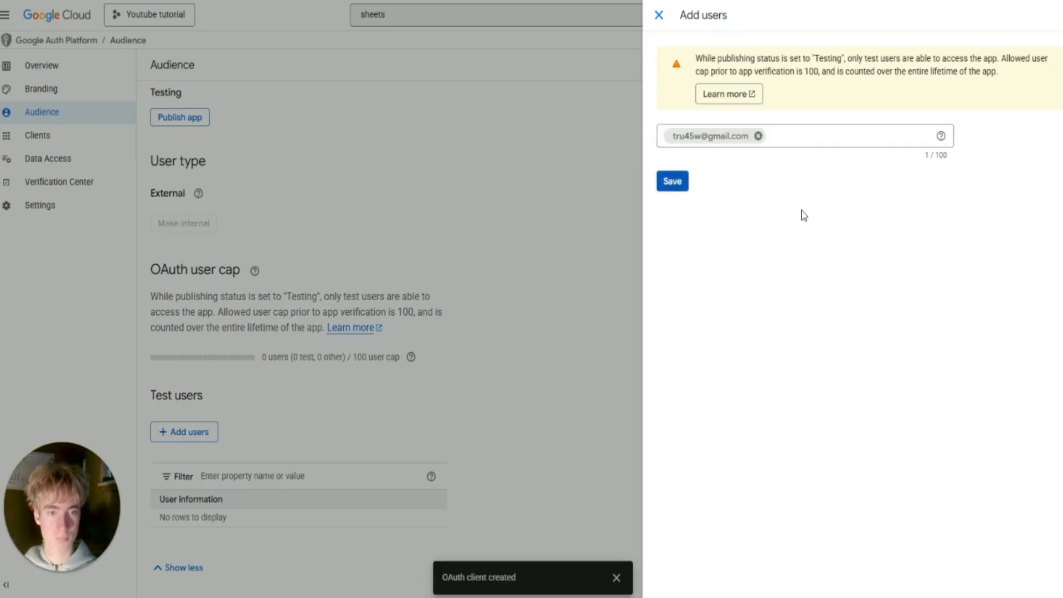
{"action": "left_click", "coordinate": [676, 188]}
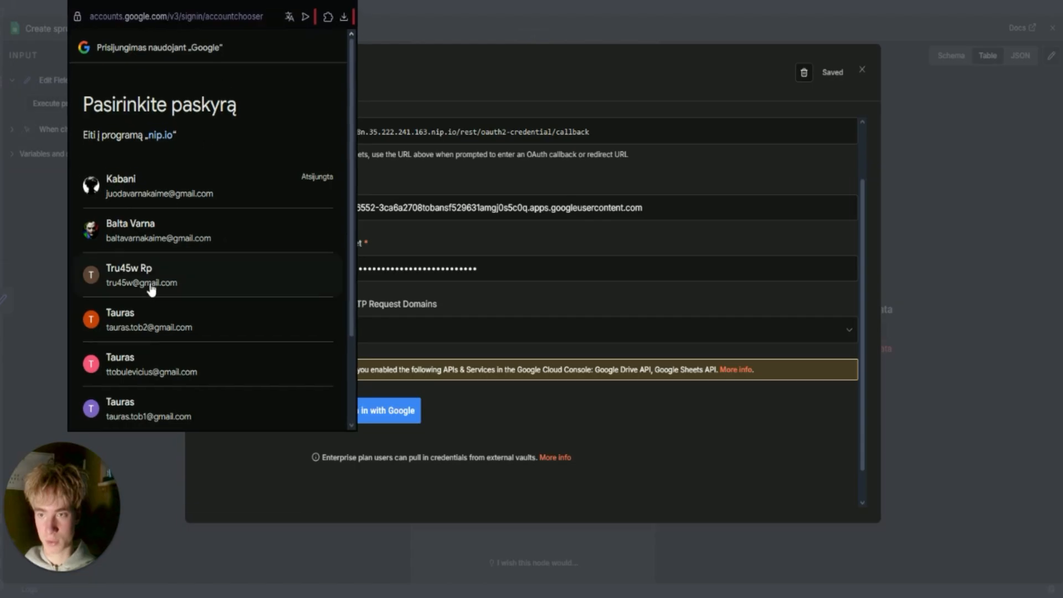
Sign in with the test account, pass the unverified warning, and grant all Drive and Sheets permissions.
{"action": "left_click", "coordinate": [152, 288]}
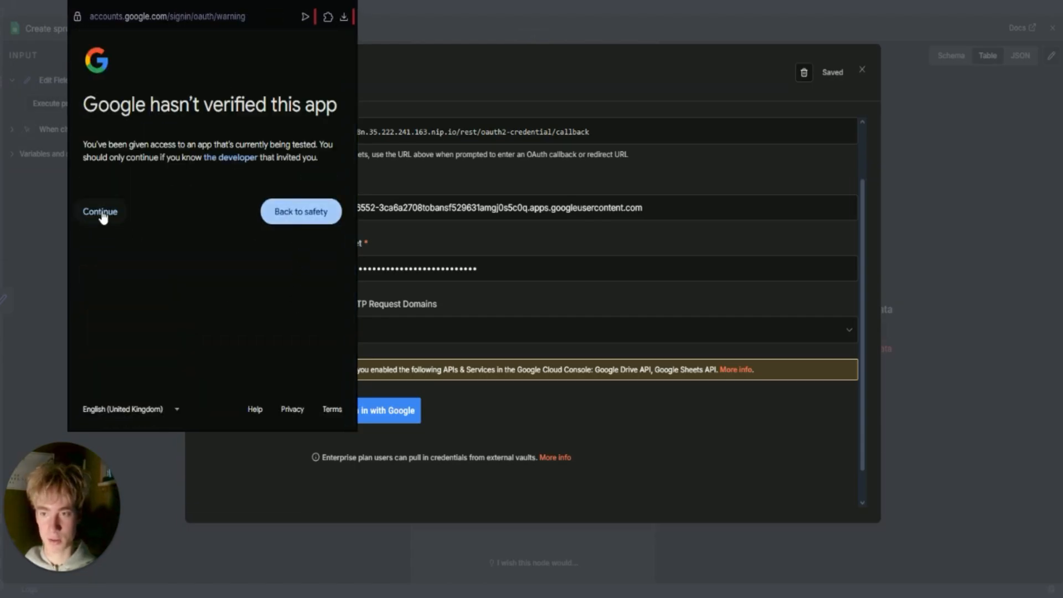
{"action": "left_click", "coordinate": [101, 214]}
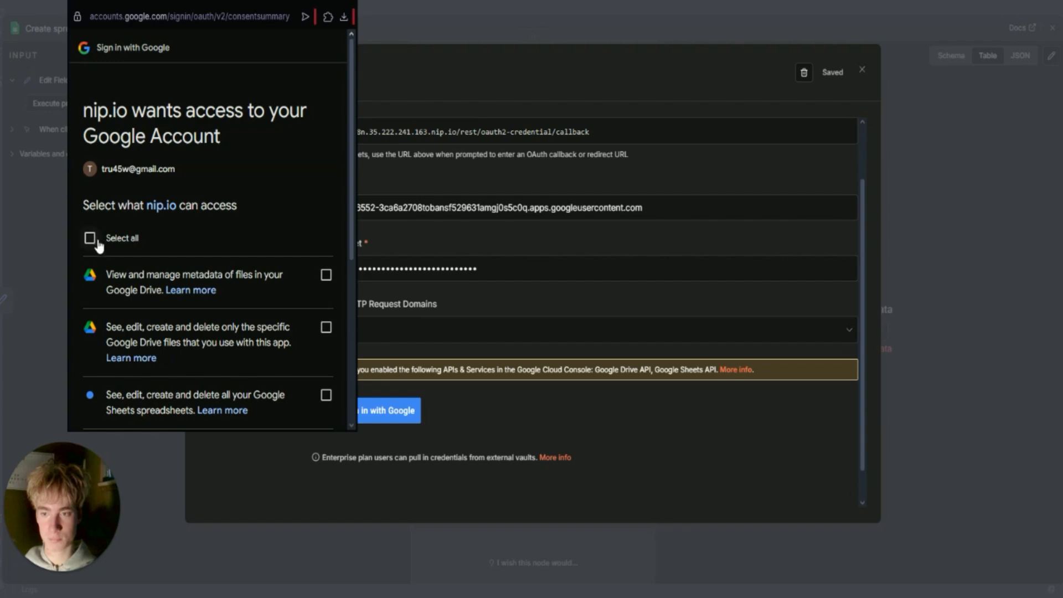
{"action": "left_click", "coordinate": [91, 239]}
{"action": "scroll", "coordinate": [260, 288], "scroll_direction": "down", "scroll_amount": 5}
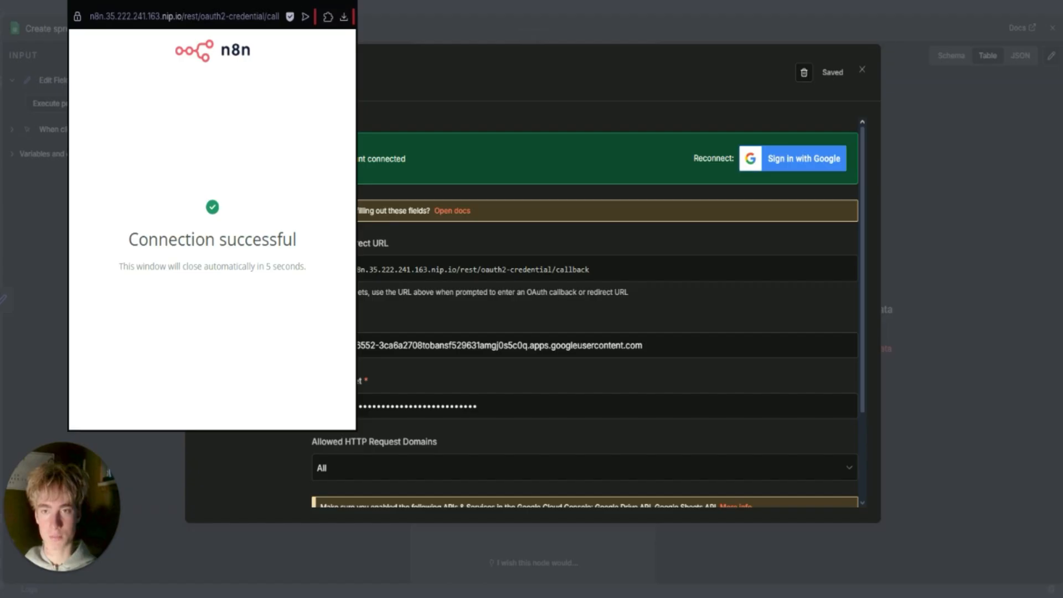
{"action": "left_click", "coordinate": [358, 38]}
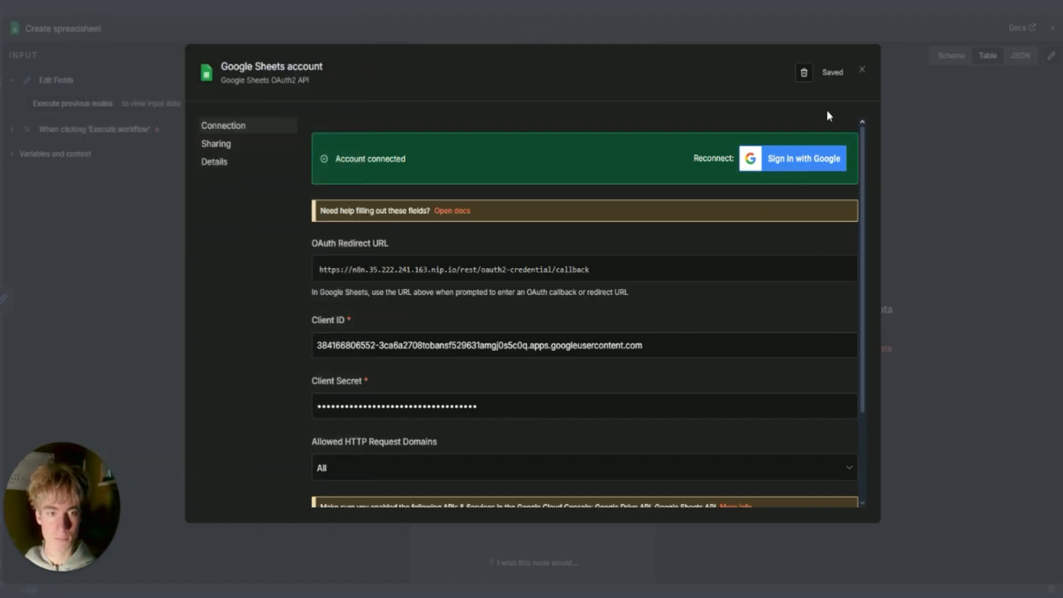
Close the connected credential dialog and the Create spreadsheet node editor.
{"action": "scroll", "coordinate": [415, 309], "scroll_direction": "down", "scroll_amount": 3}
{"action": "scroll", "coordinate": [421, 318], "scroll_direction": "up", "scroll_amount": 2}
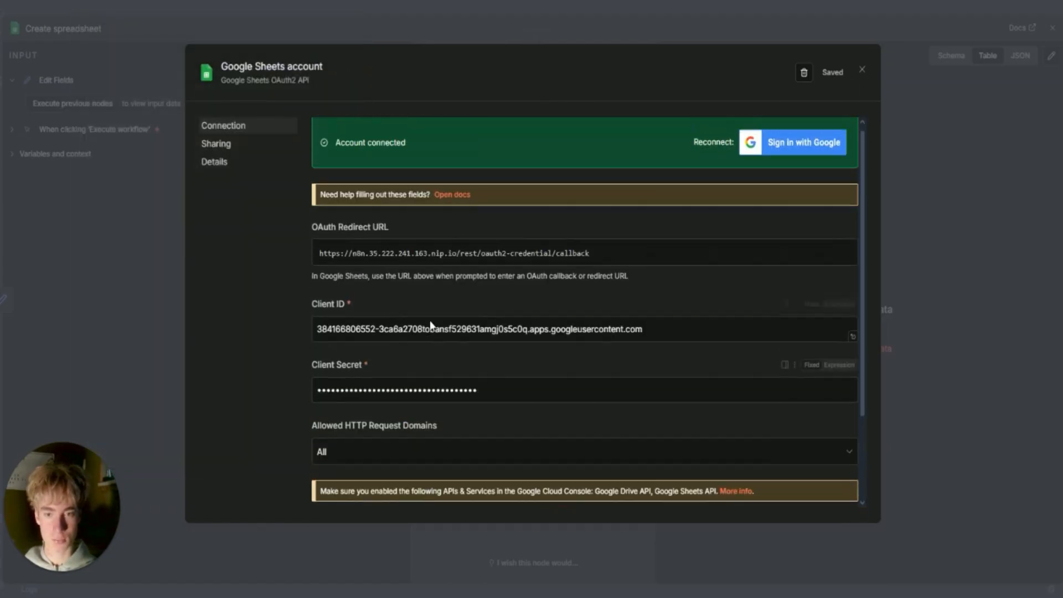
{"action": "scroll", "coordinate": [431, 325], "scroll_direction": "up", "scroll_amount": 1}
{"action": "left_click", "coordinate": [863, 70]}
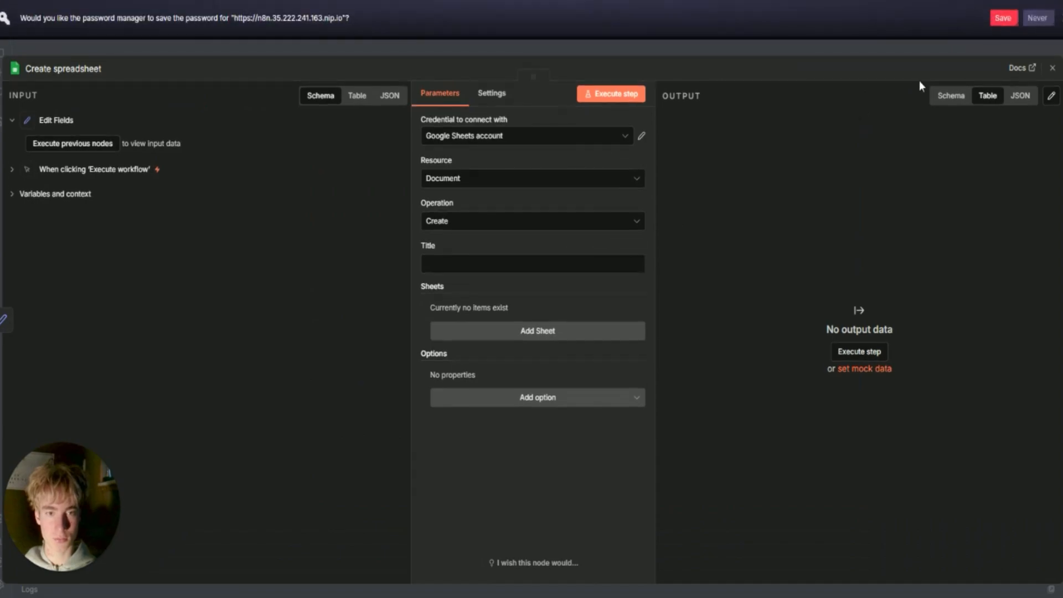
{"action": "left_click", "coordinate": [1004, 19]}
{"action": "left_click", "coordinate": [765, 9]}
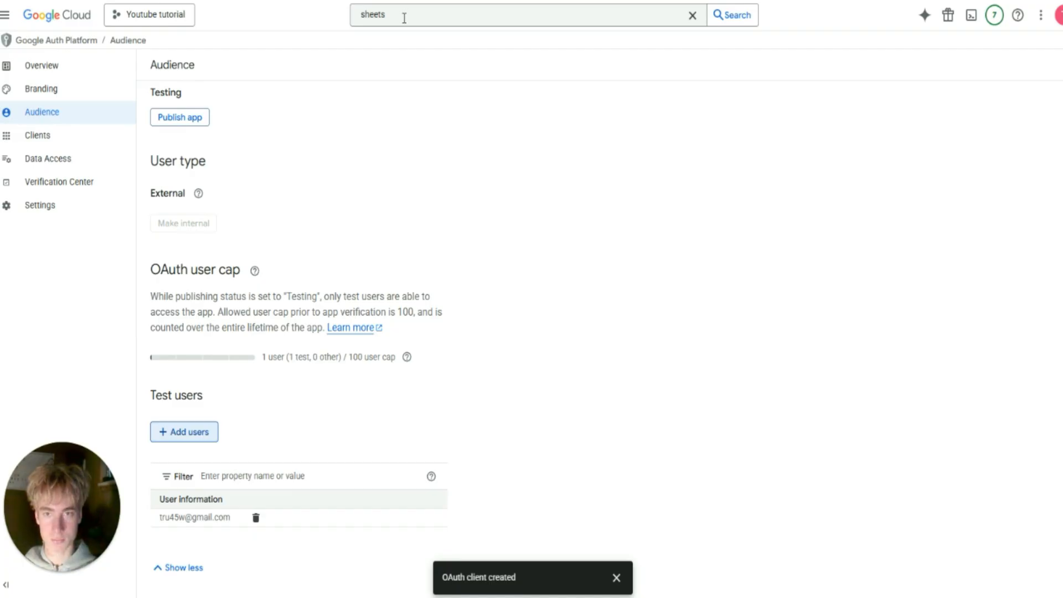
Search 'gmail' and open the Gmail API management page to confirm it's enabled.
{"action": "left_click", "coordinate": [404, 17]}
{"action": "type", "text": "gmail"}
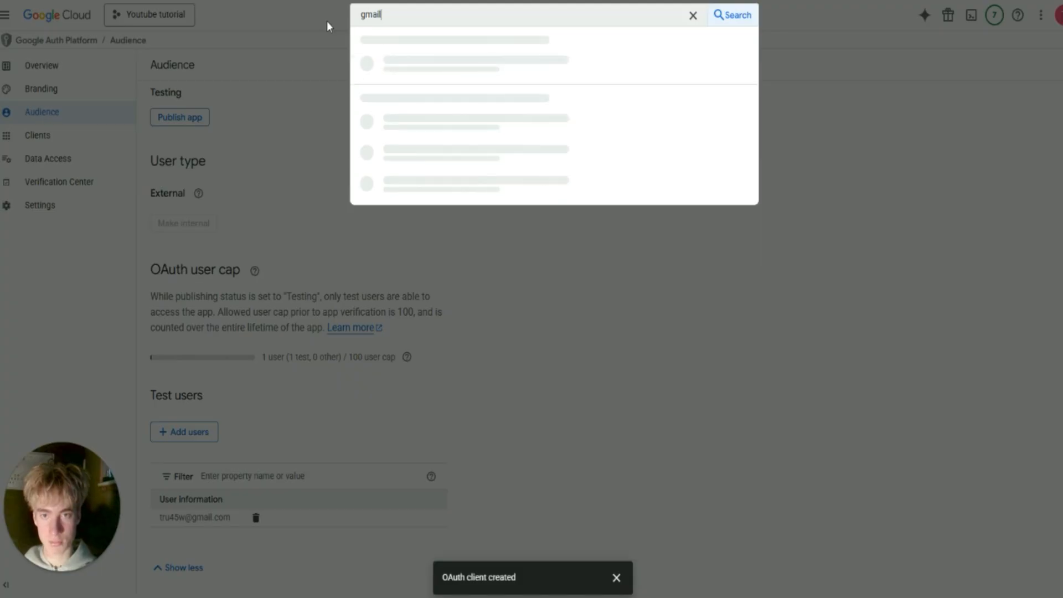
{"action": "left_click", "coordinate": [405, 64]}
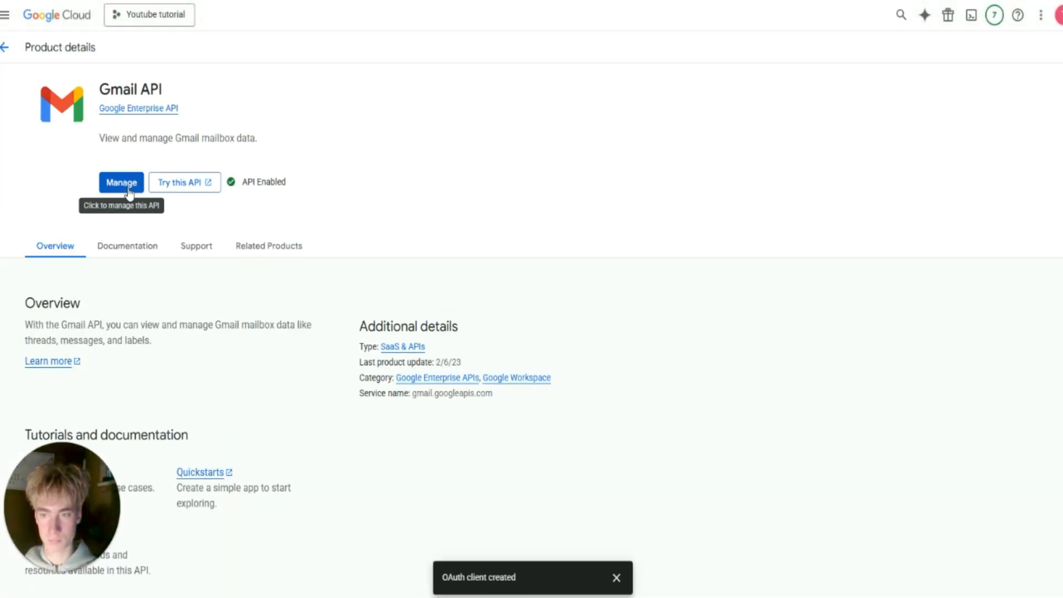
{"action": "left_click", "coordinate": [128, 190]}
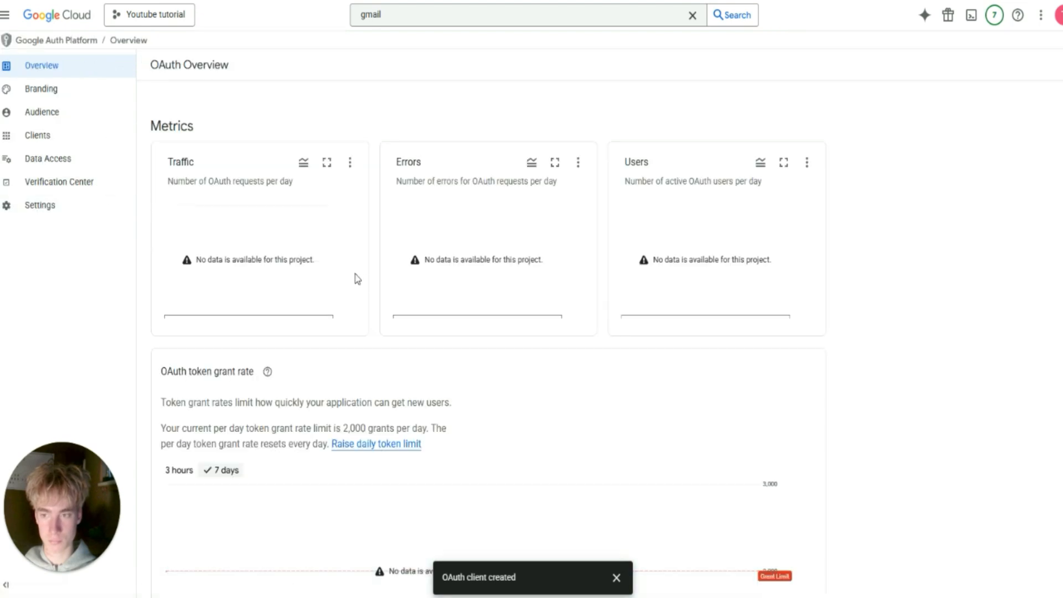
Go to the Clients list in the Google Auth Platform sidebar.
{"action": "scroll", "coordinate": [385, 275], "scroll_direction": "down", "scroll_amount": 4}
{"action": "scroll", "coordinate": [188, 243], "scroll_direction": "up", "scroll_amount": 4}
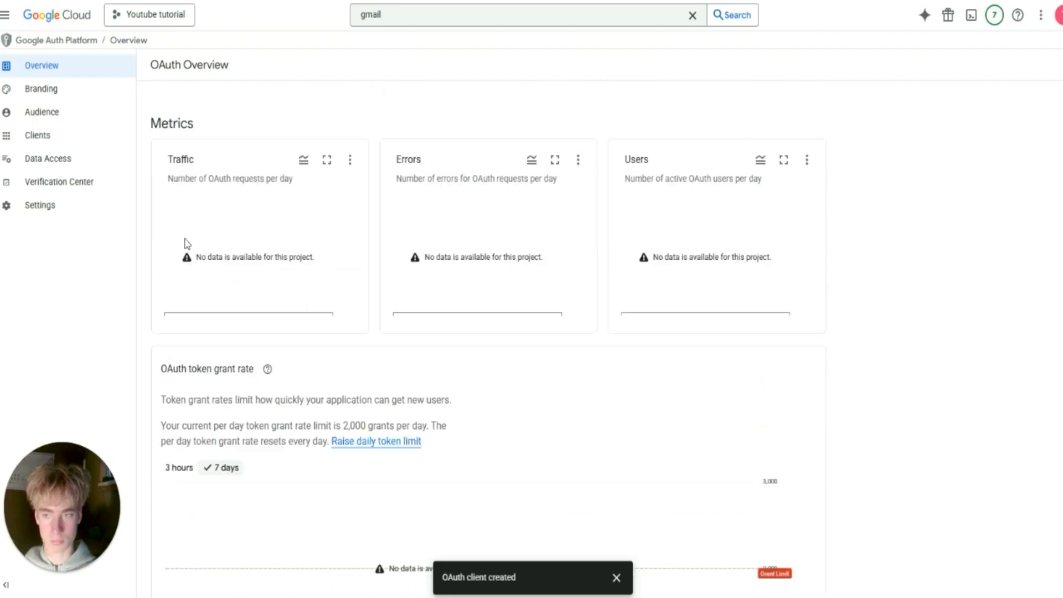
{"action": "left_click", "coordinate": [64, 141]}
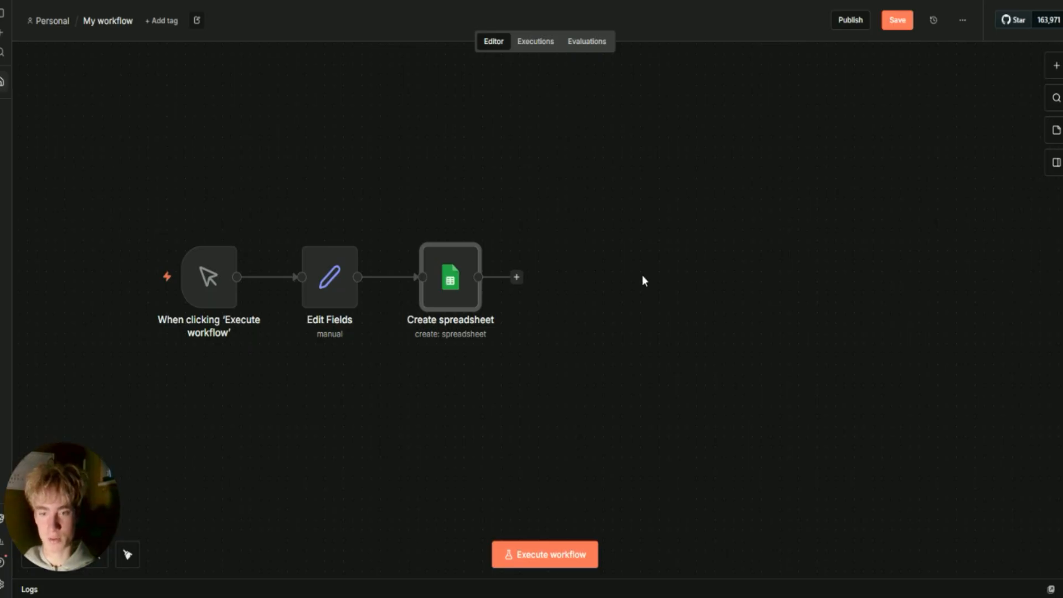
Save the workflow with Ctrl+S and confirm Create spreadsheet keeps the 'Google Sheets account' credential.
{"action": "left_click_drag", "start_coordinate": [676, 125], "coordinate": [823, 205]}
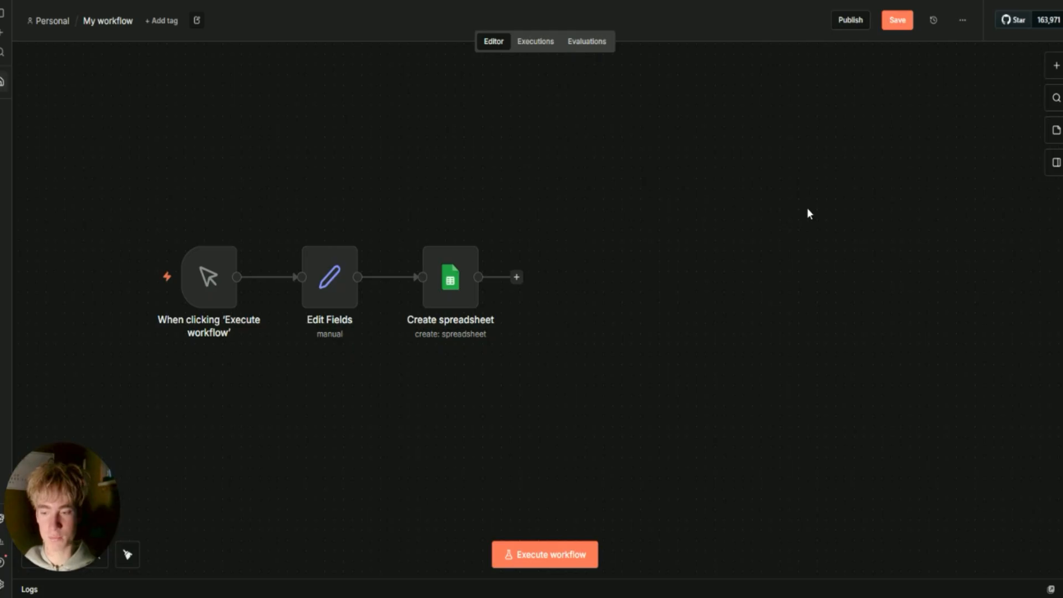
{"action": "key", "text": "ctrl+s"}
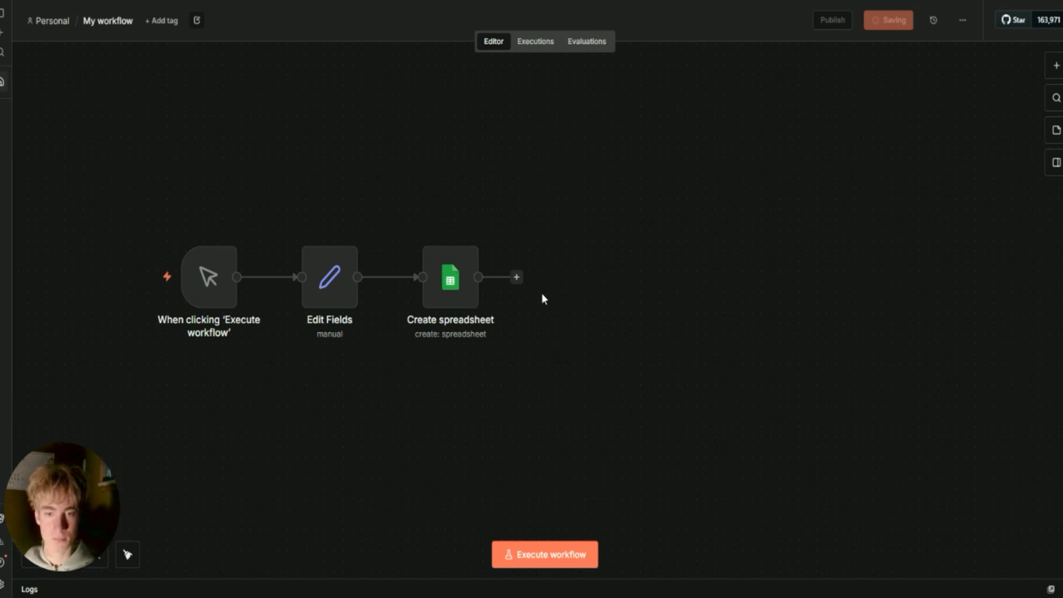
{"action": "double_click", "coordinate": [457, 282]}
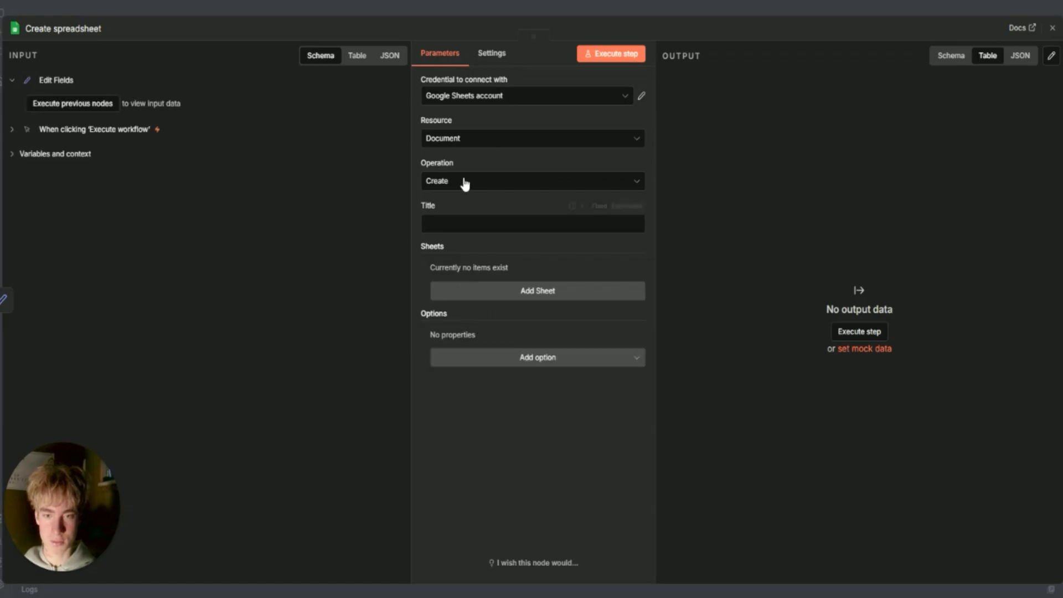
{"action": "left_click", "coordinate": [482, 143]}
{"action": "left_click", "coordinate": [499, 96]}
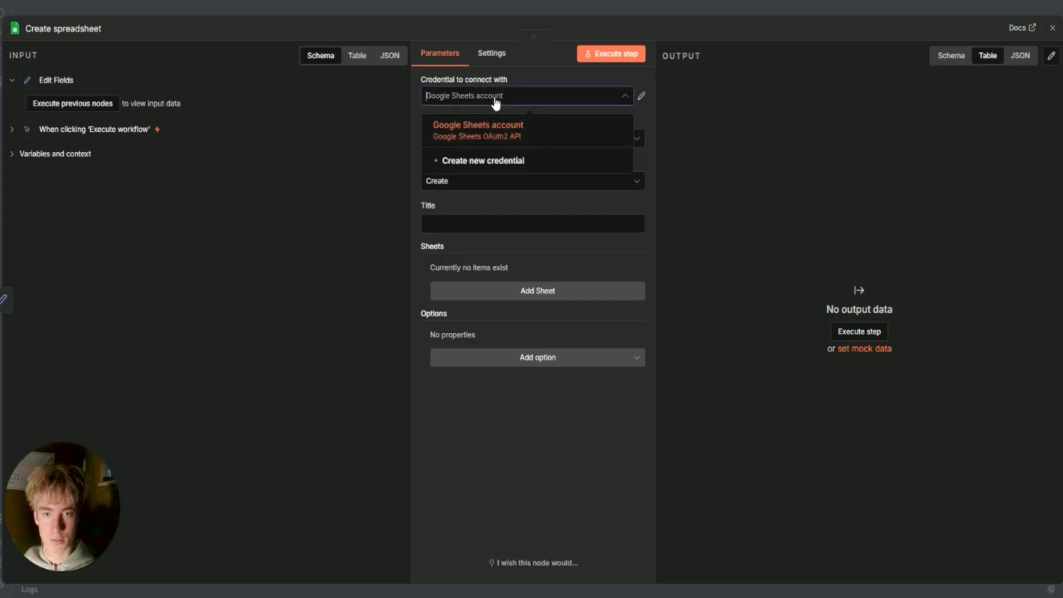
{"action": "left_click", "coordinate": [488, 102]}
{"action": "left_click", "coordinate": [740, 25]}
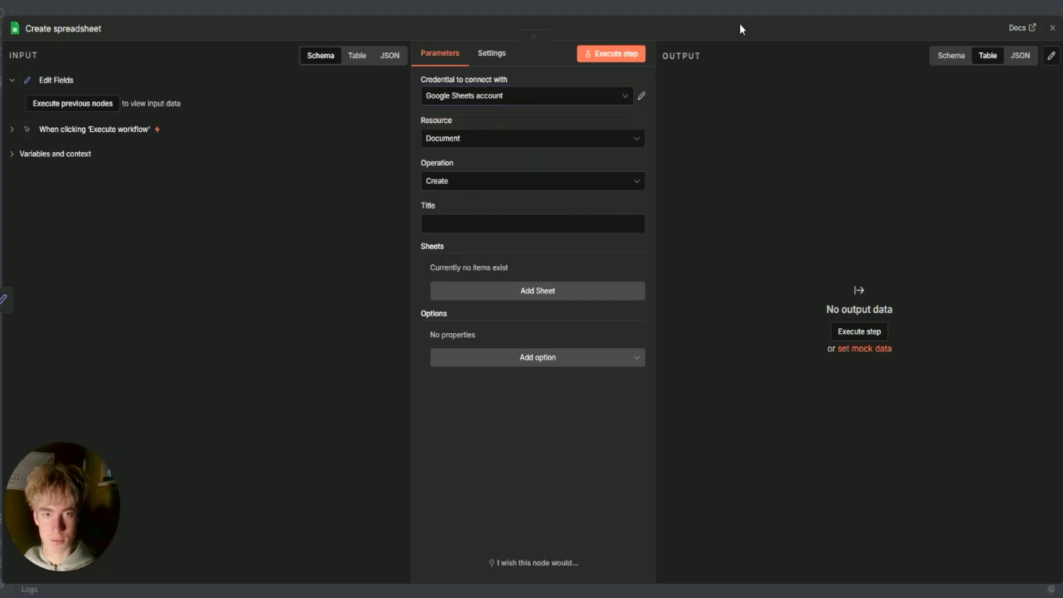
{"action": "left_click", "coordinate": [722, 10]}
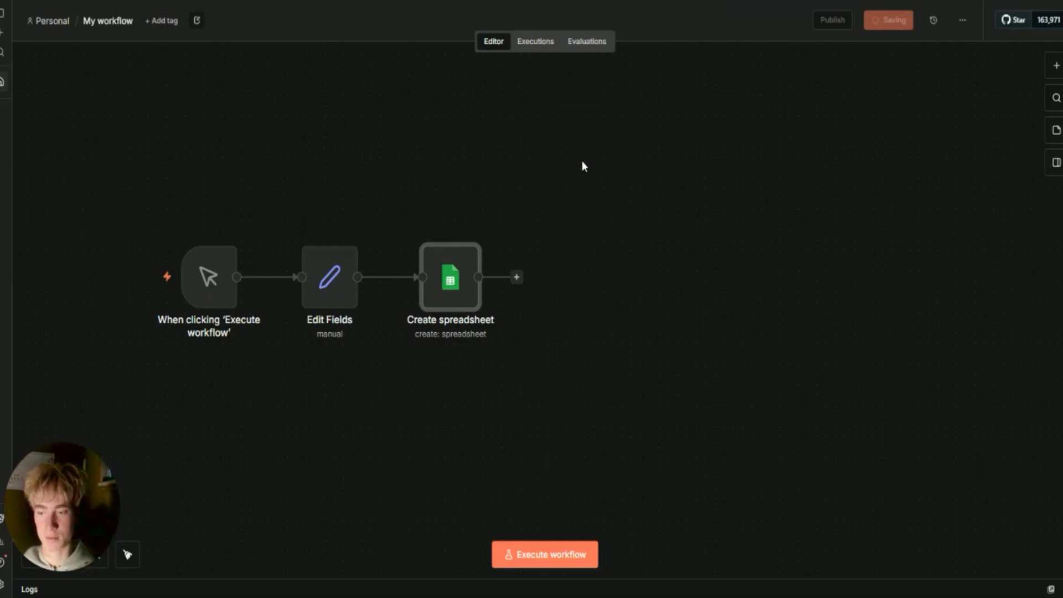